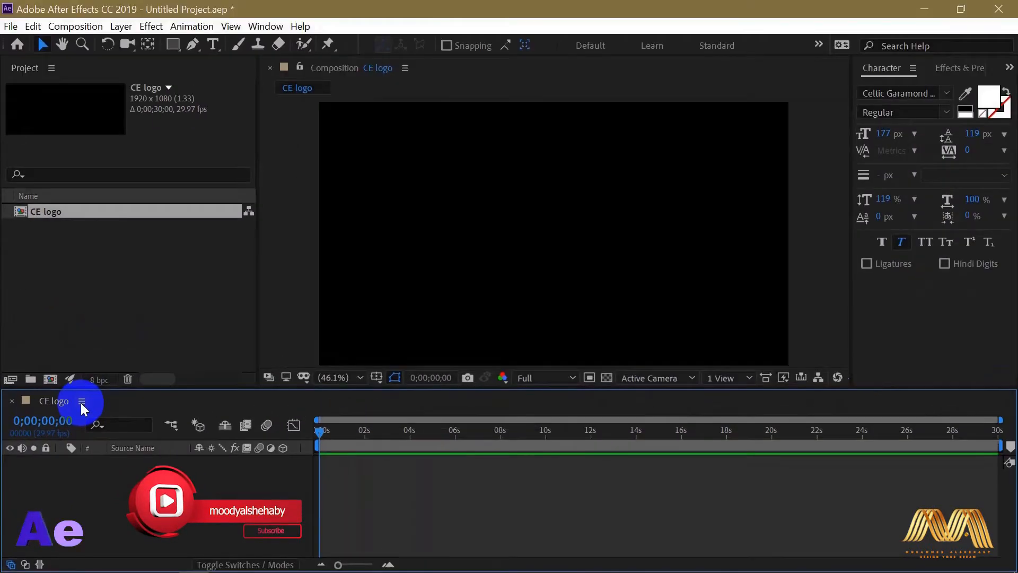
Close the CE logo timeline panel and reset the Favorite workspace to its saved layout
click(162, 283)
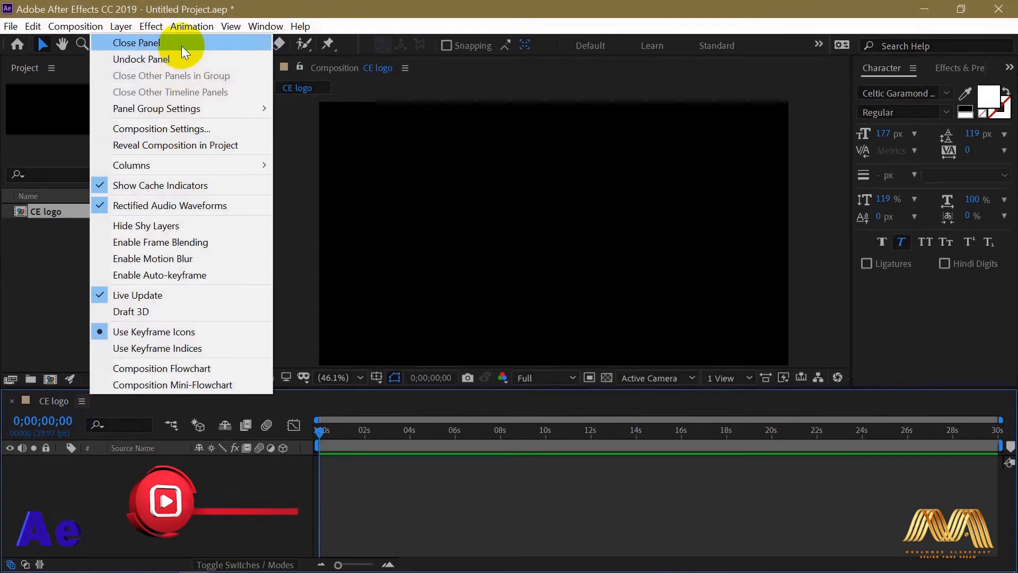
click(168, 43)
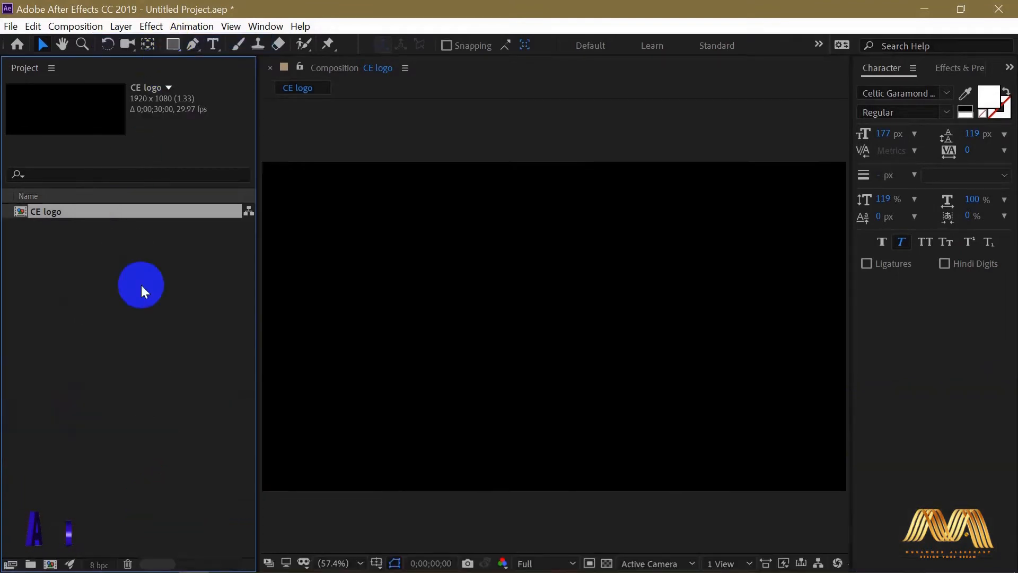
click(261, 28)
mouse_move(387, 25)
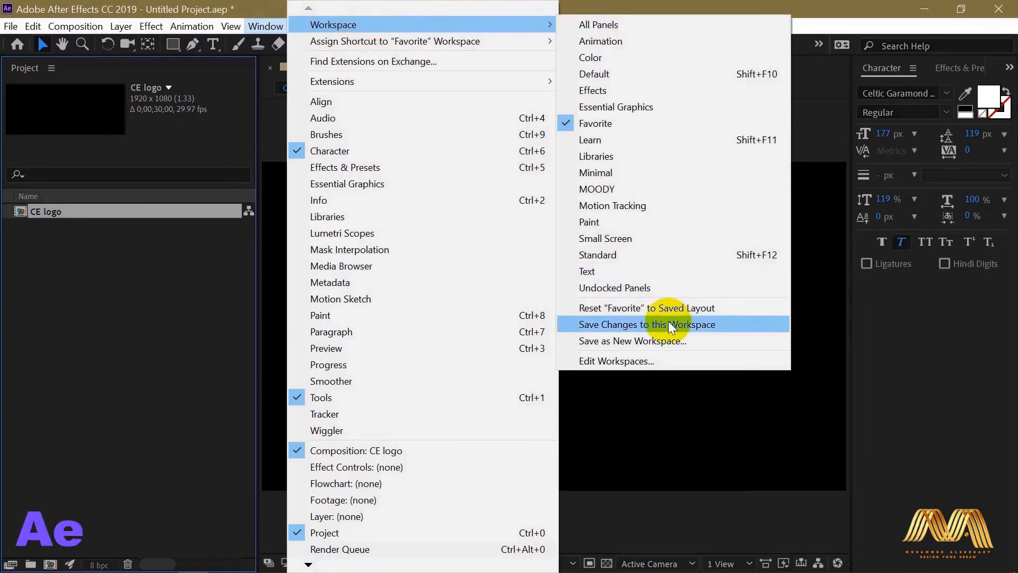
click(732, 310)
Undock the CE logo timeline panel and move the floating panel up over the composition viewer
click(81, 401)
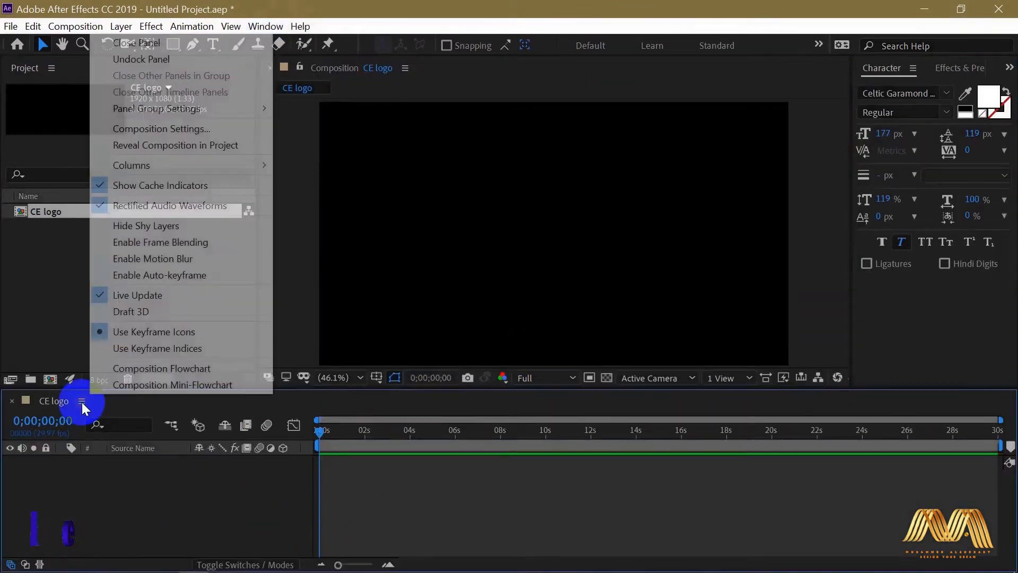
click(179, 60)
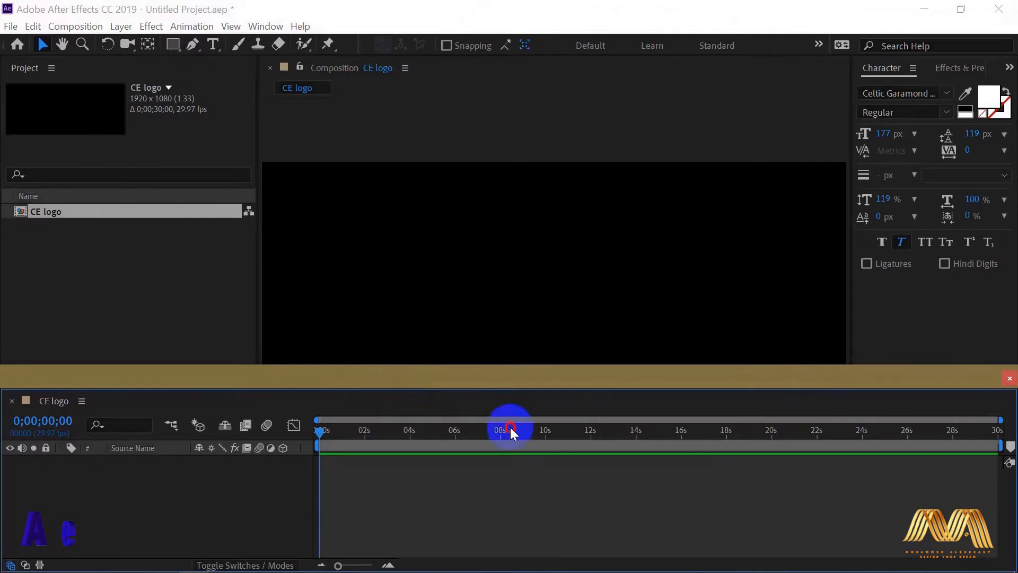
drag(567, 385, 404, 307)
Review the CE logo composition's settings from the floating timeline panel and accept them as they are
click(93, 329)
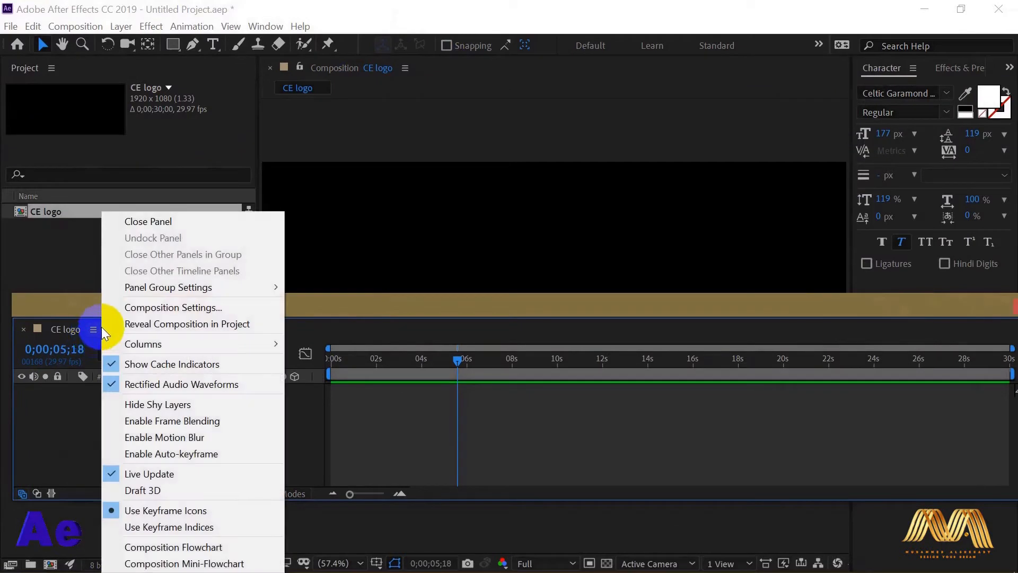
click(179, 309)
drag(520, 62, 502, 86)
click(473, 116)
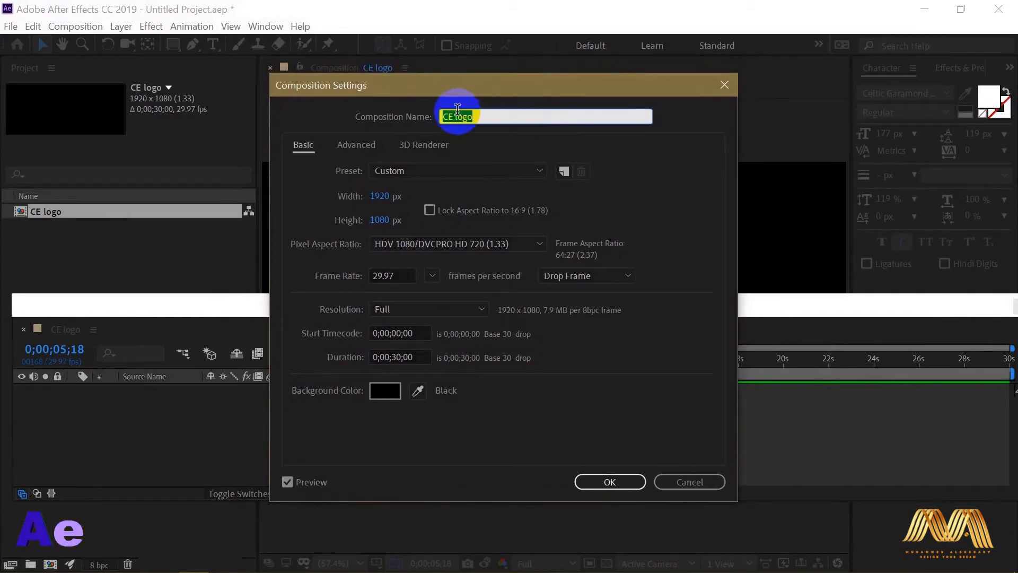
click(615, 480)
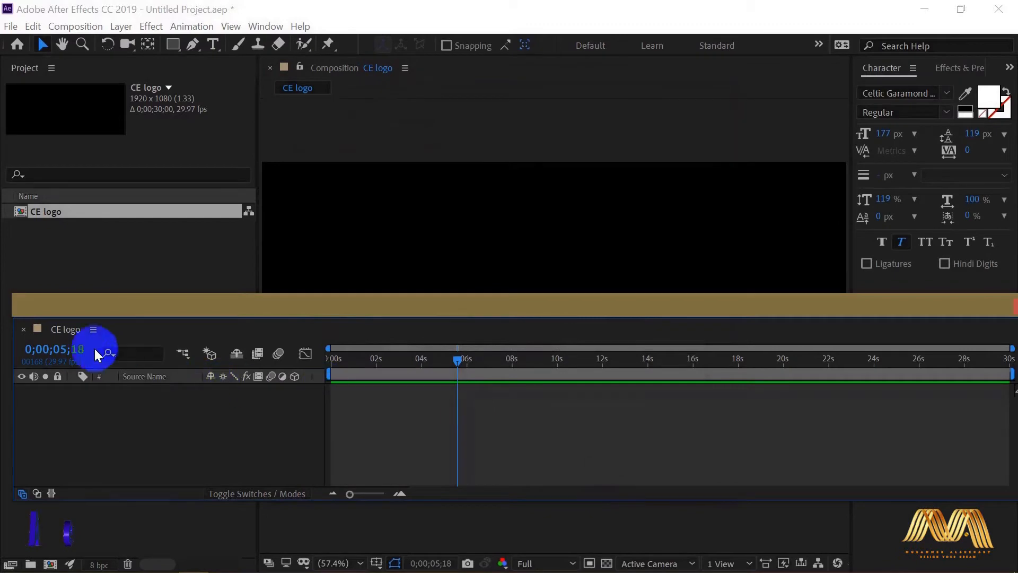
Restore the docked timeline by resetting the Favorite workspace to its saved layout
click(93, 330)
mouse_move(199, 348)
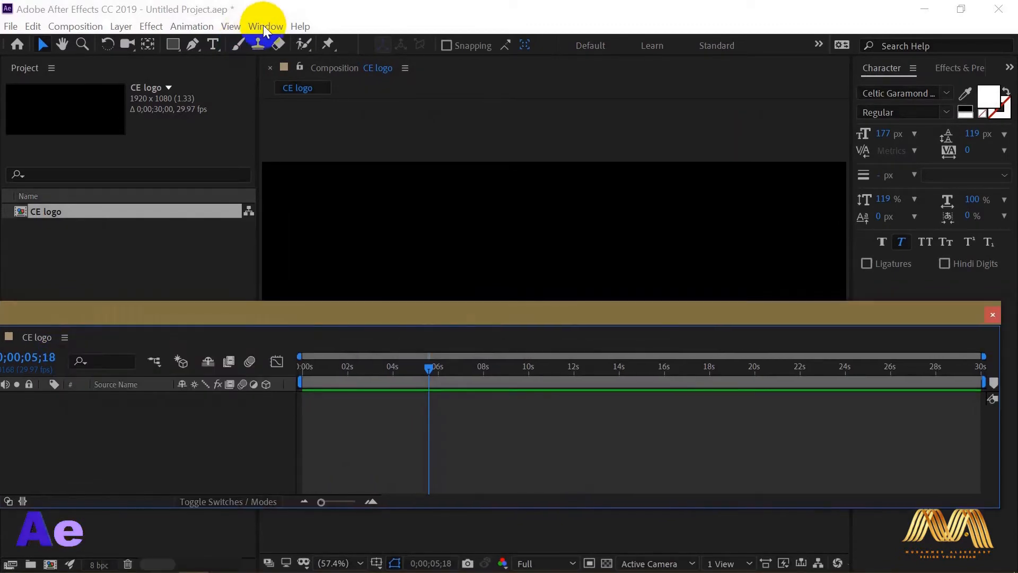
click(265, 25)
mouse_move(450, 25)
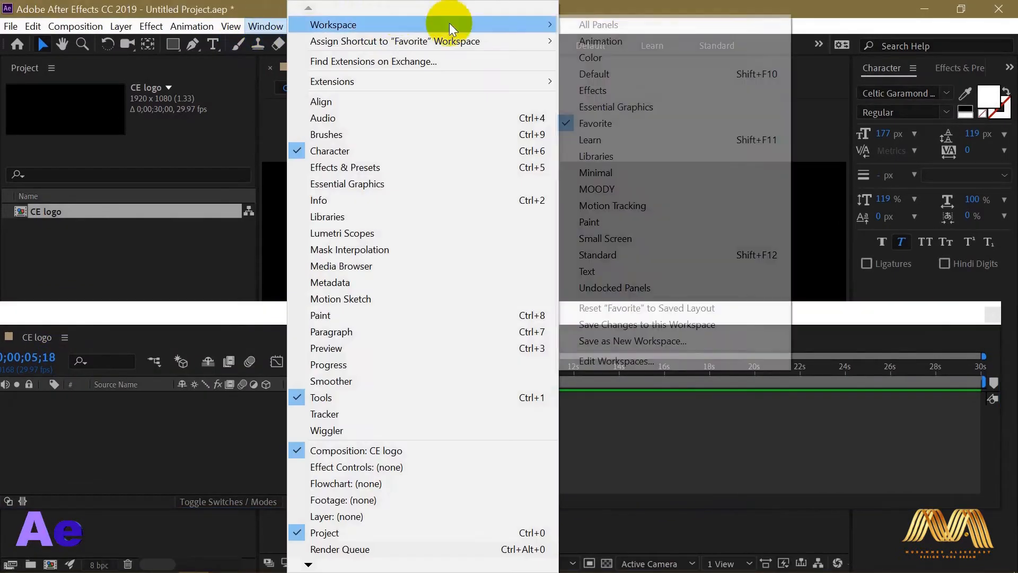
click(686, 308)
Add a new text layer reading "Ae" to the CE logo composition
right_click(241, 478)
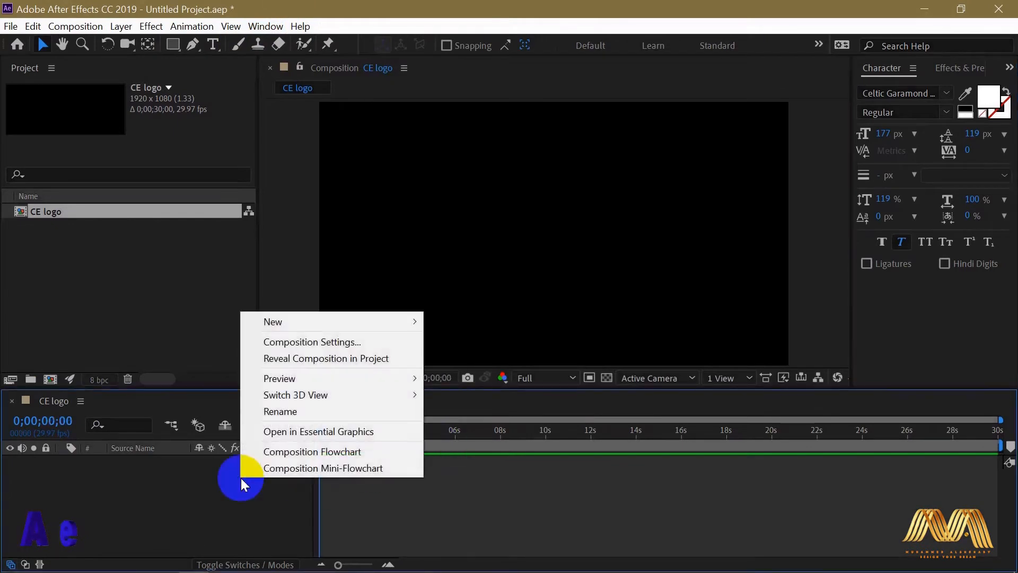
click(336, 321)
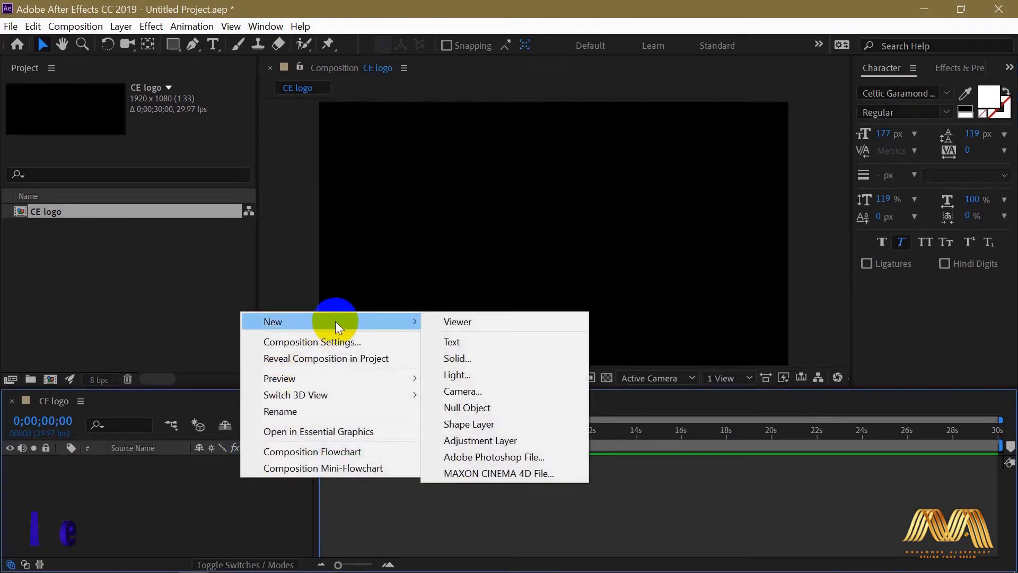
click(468, 341)
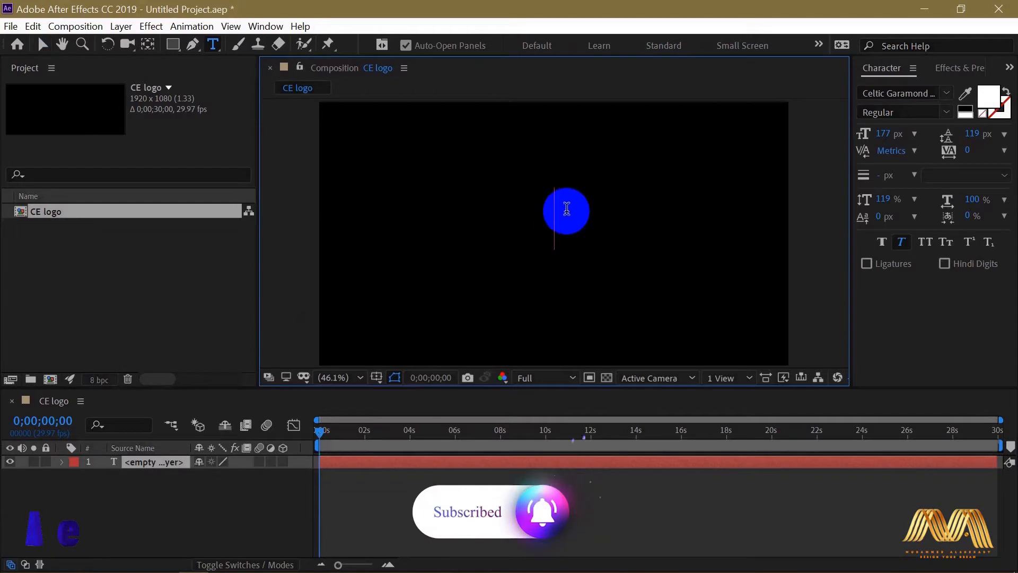
text(Ae)
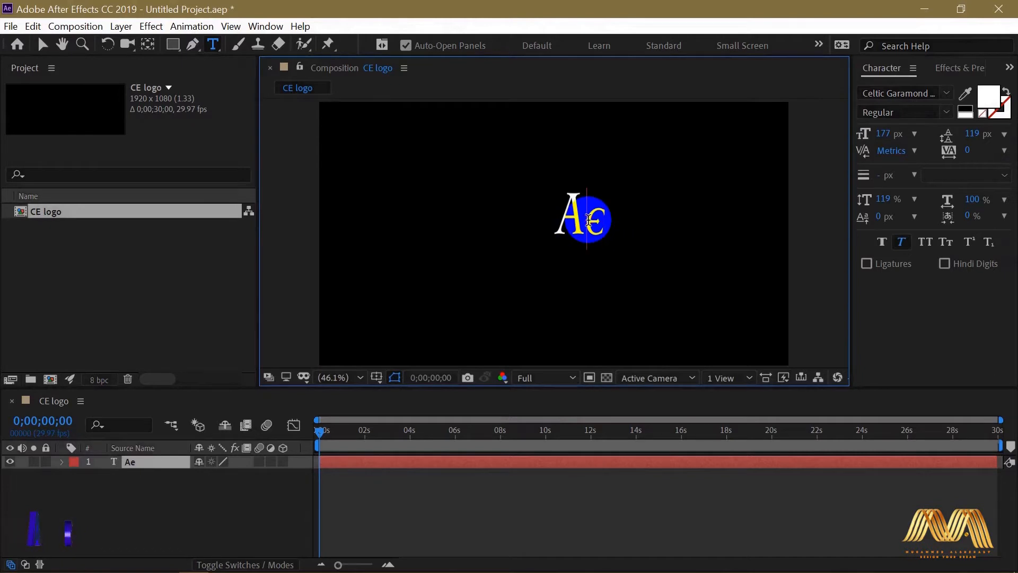
Set the entire Ae text to the Arial Narrow font and turn off its faux italic style
key(ctrl+a)
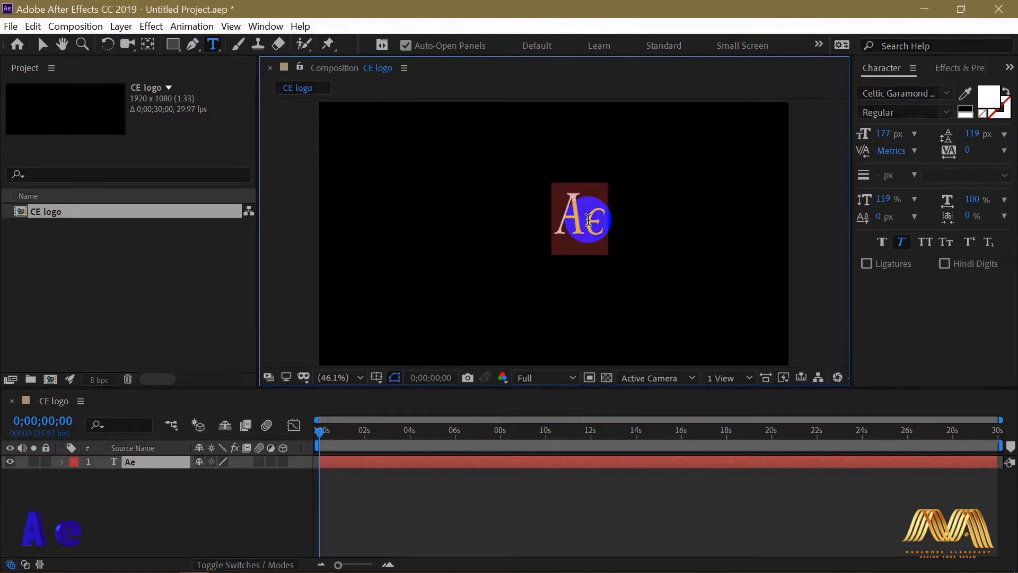
click(947, 93)
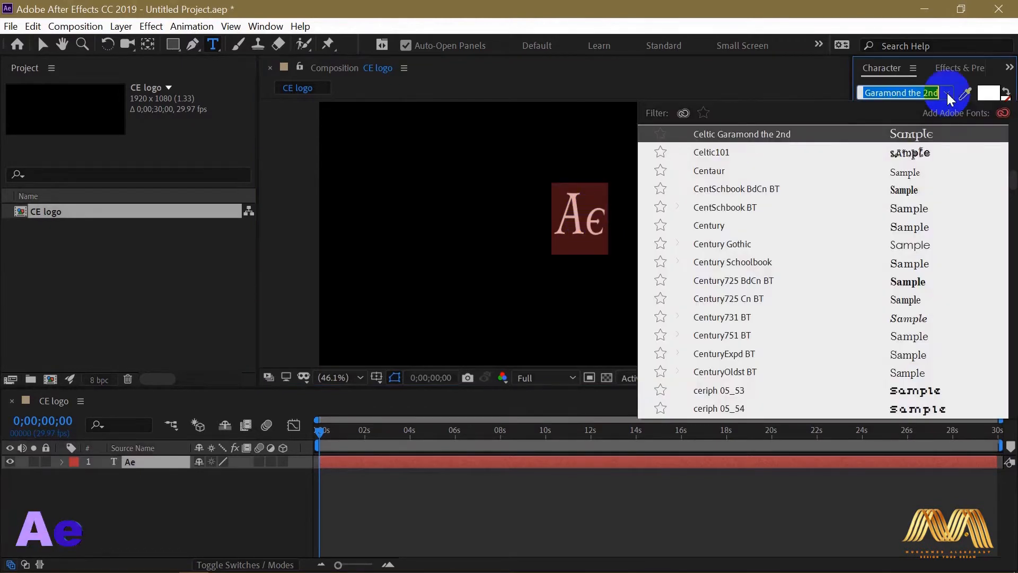
text(arial)
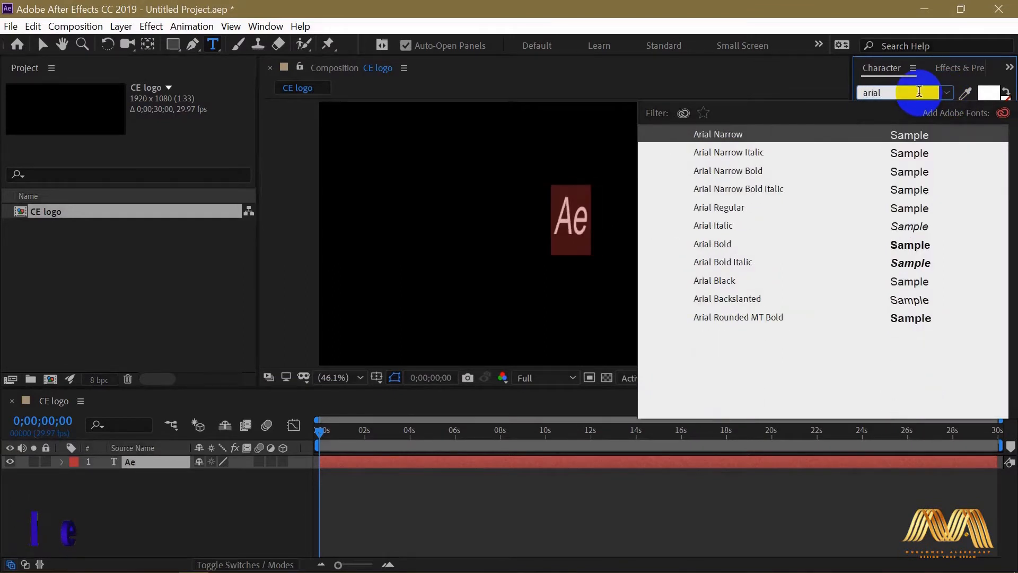
key(Return)
click(902, 244)
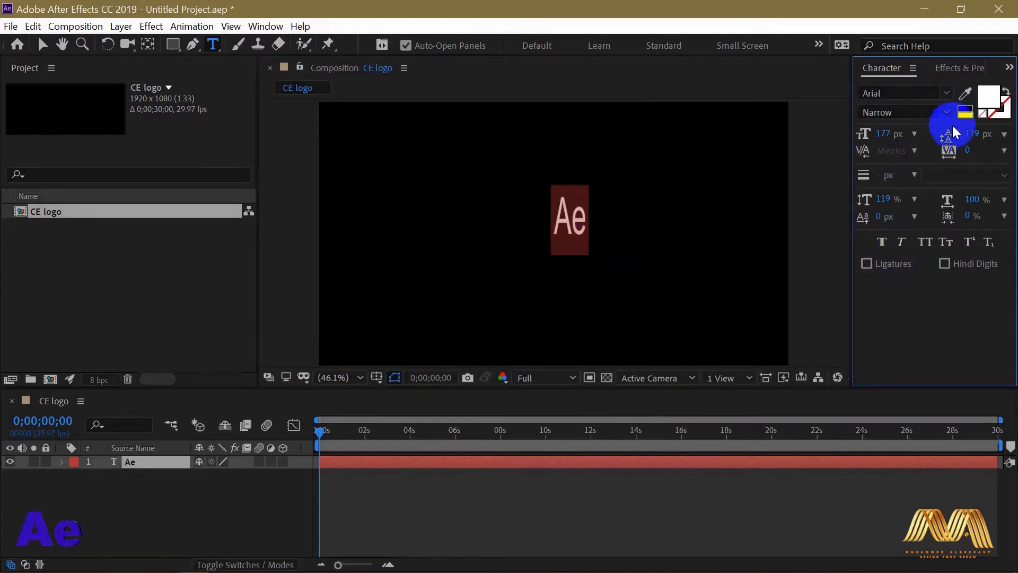
Check the Ae text's fill color in the color picker and keep it white
click(990, 104)
drag(670, 183, 827, 119)
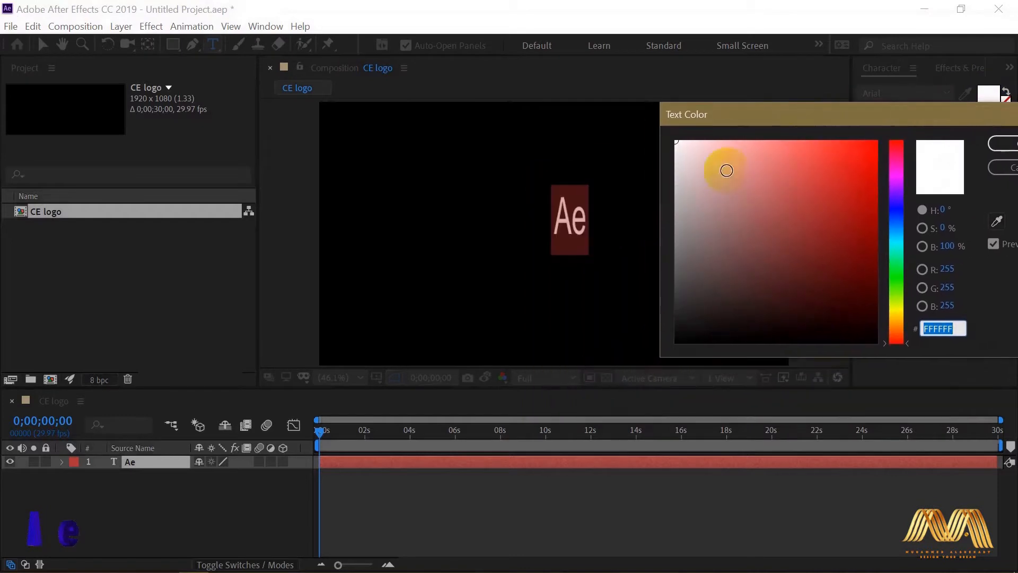
drag(968, 123, 913, 114)
click(968, 132)
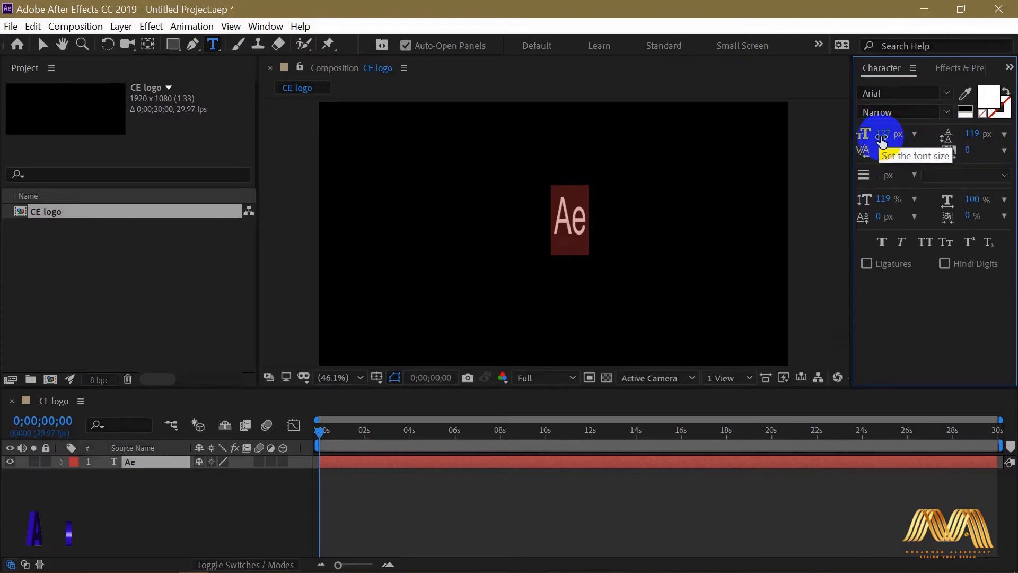
Set the Ae text's font size to 212 px and finish editing the text
click(882, 139)
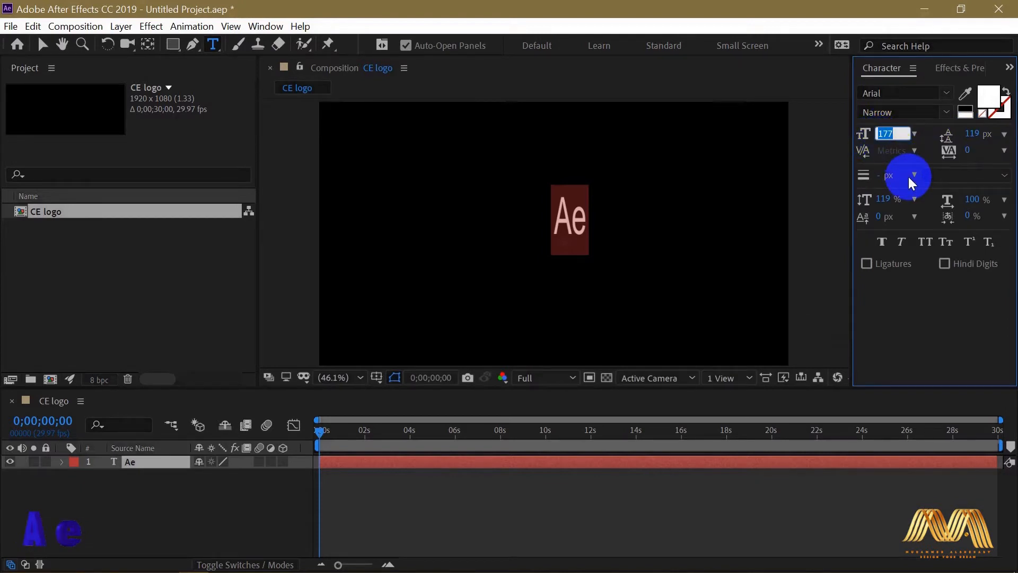
click(915, 137)
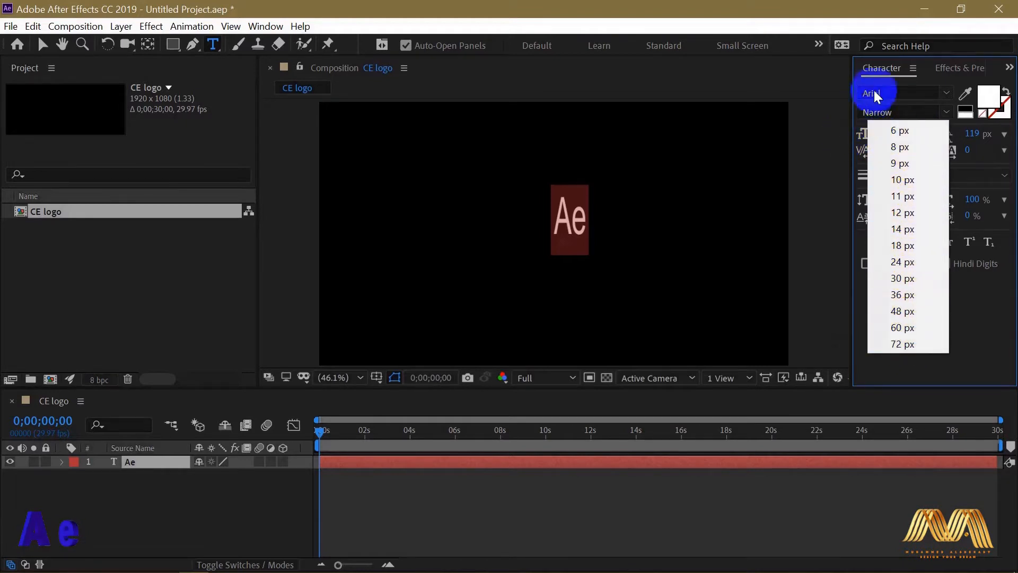
click(976, 303)
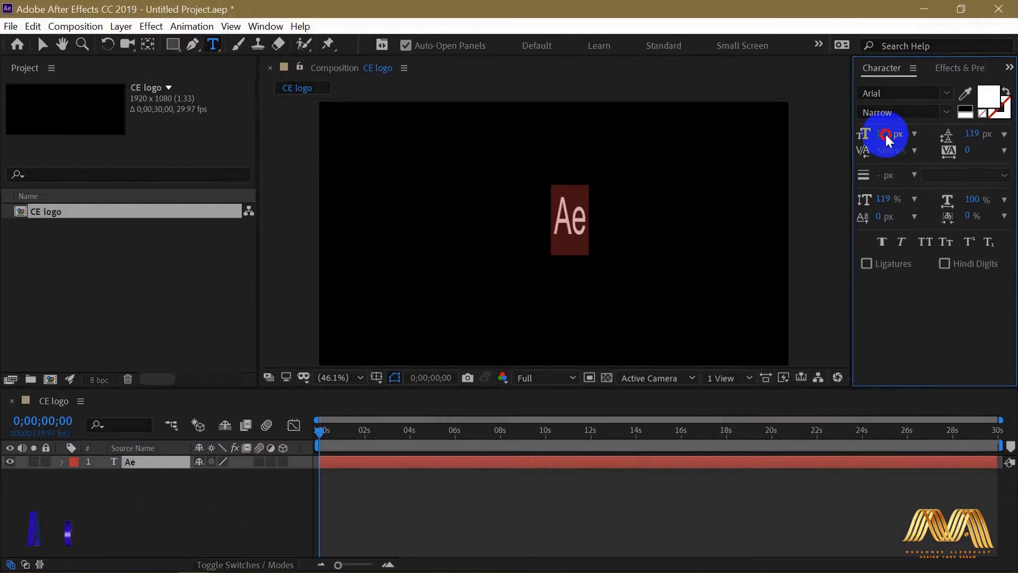
drag(885, 133, 925, 141)
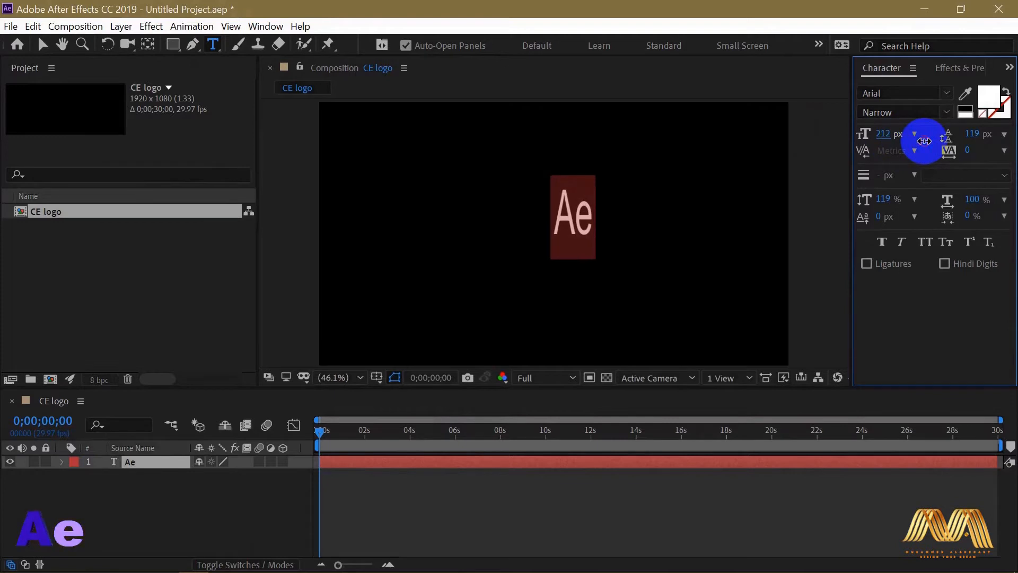
click(161, 469)
right_click(221, 497)
mouse_move(291, 337)
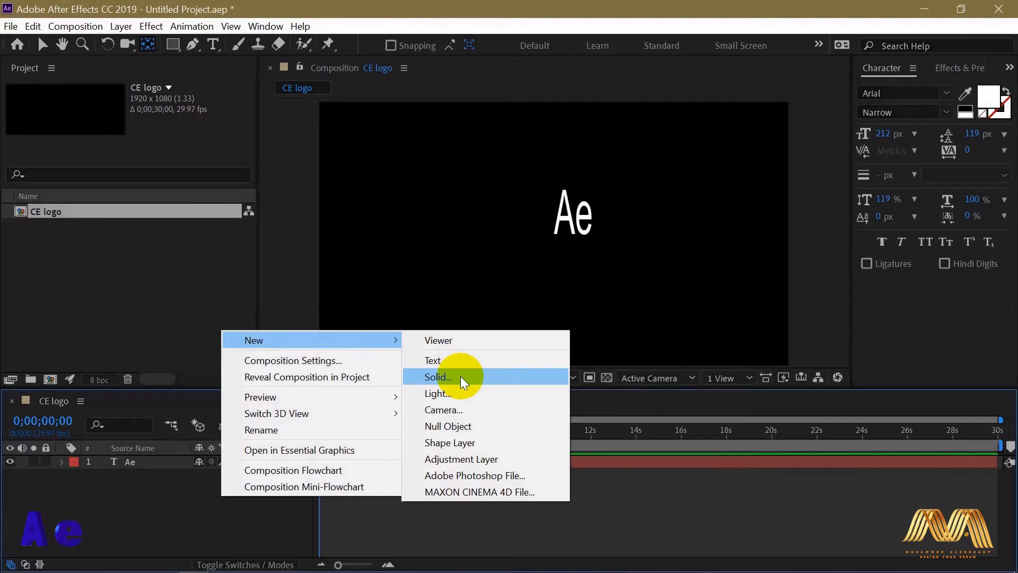
click(764, 334)
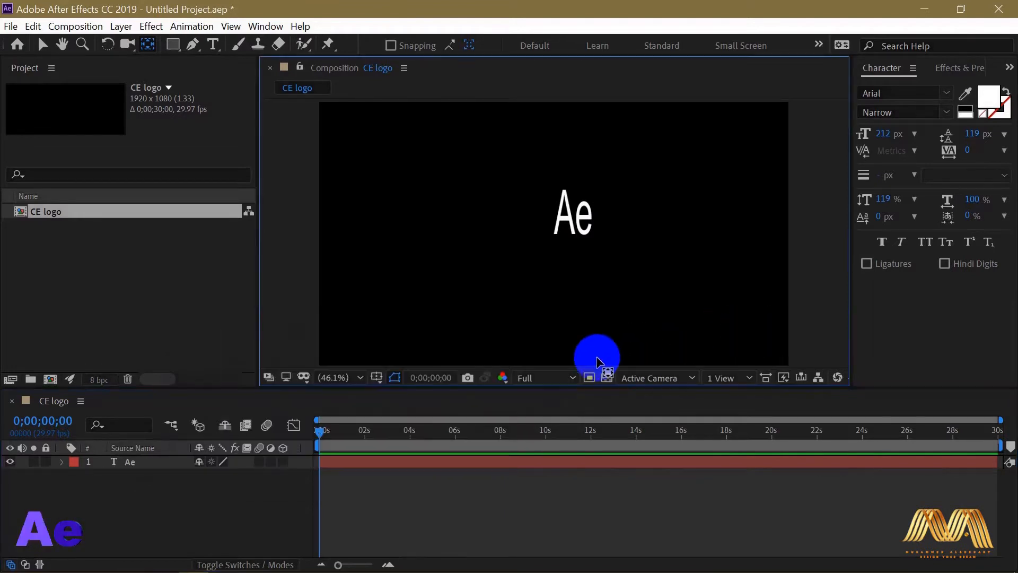
Toggle the transparency grid on and off to check the composition's empty background
click(608, 379)
click(607, 379)
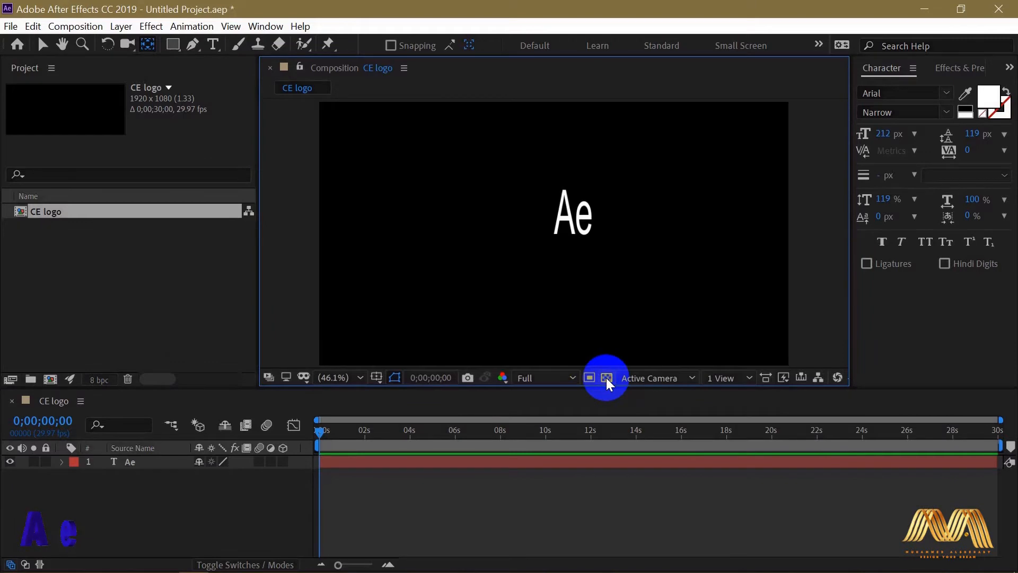
click(607, 379)
click(608, 379)
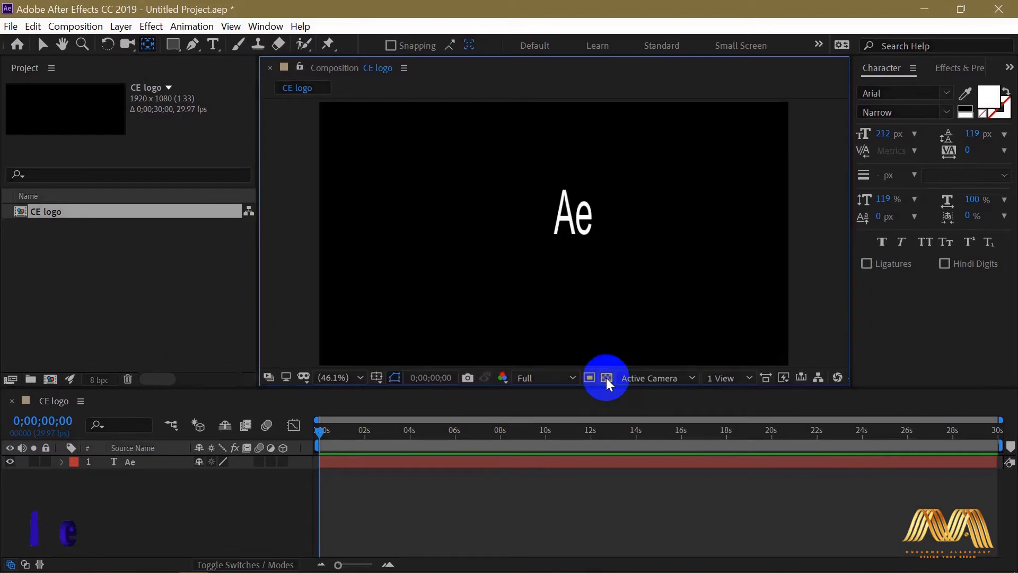
Add a composition-sized solid layer, 1920 x 1080 px, with the magenta-red color BA0040
click(267, 503)
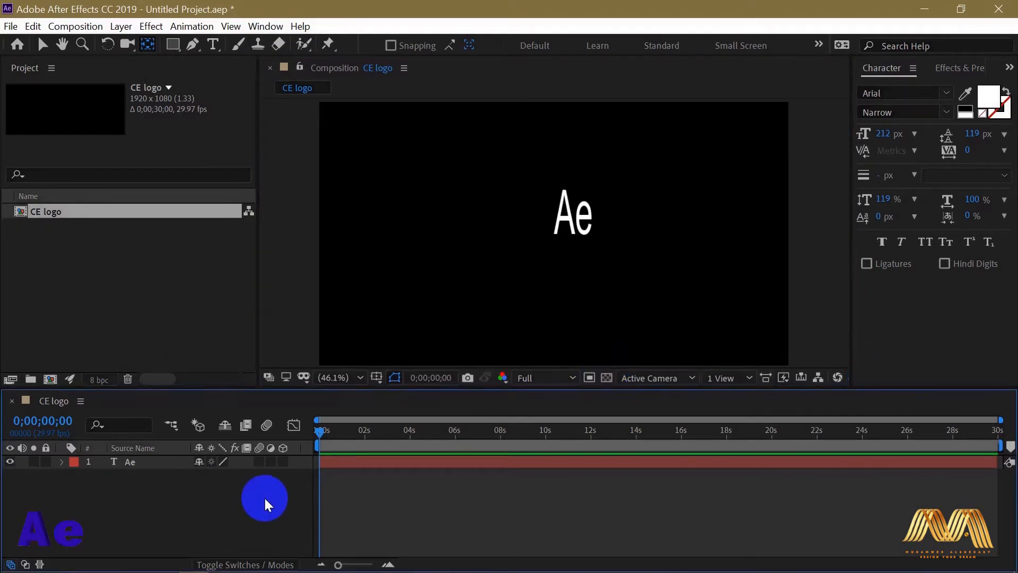
right_click(263, 494)
mouse_move(366, 342)
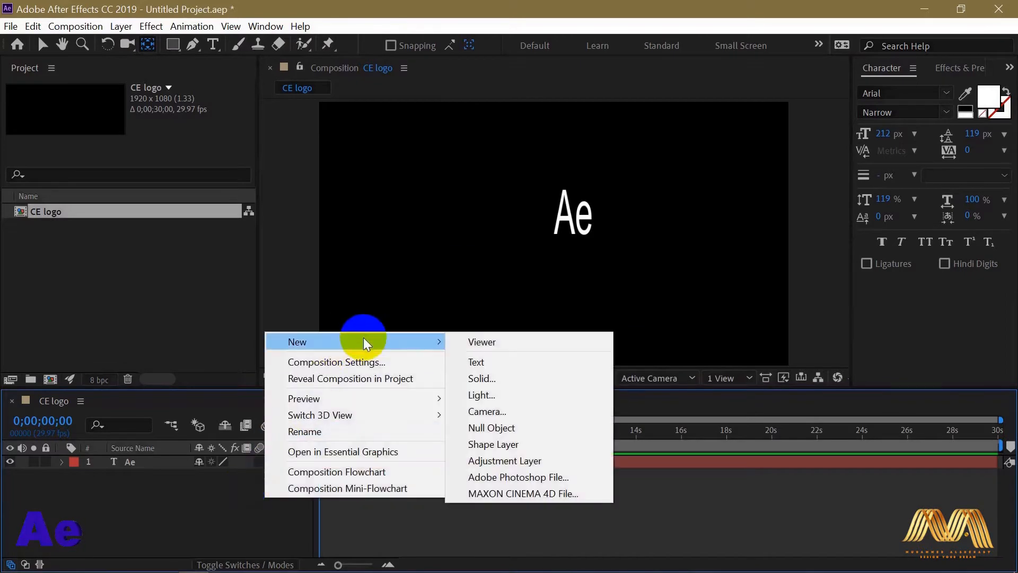
click(529, 377)
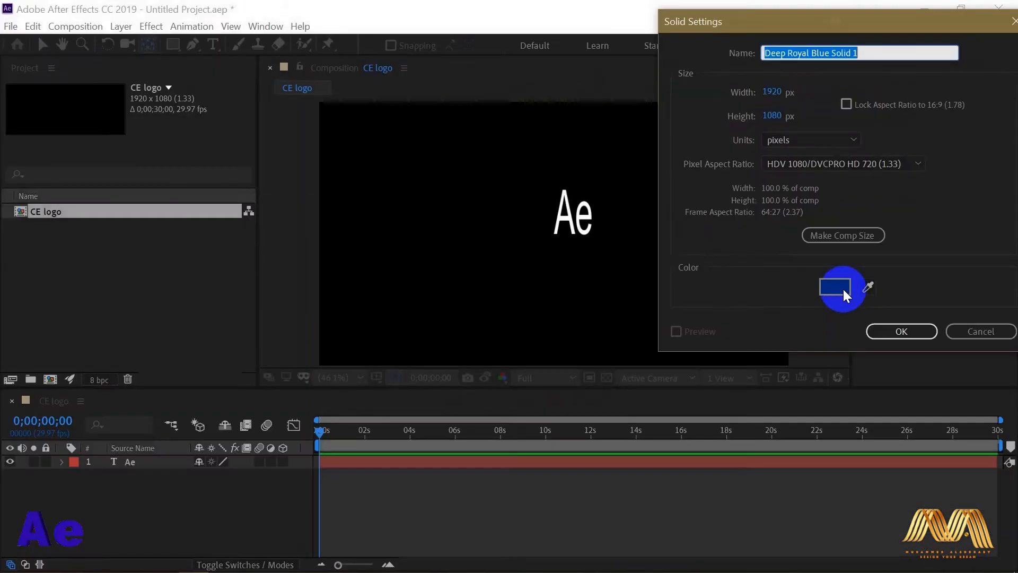
click(843, 289)
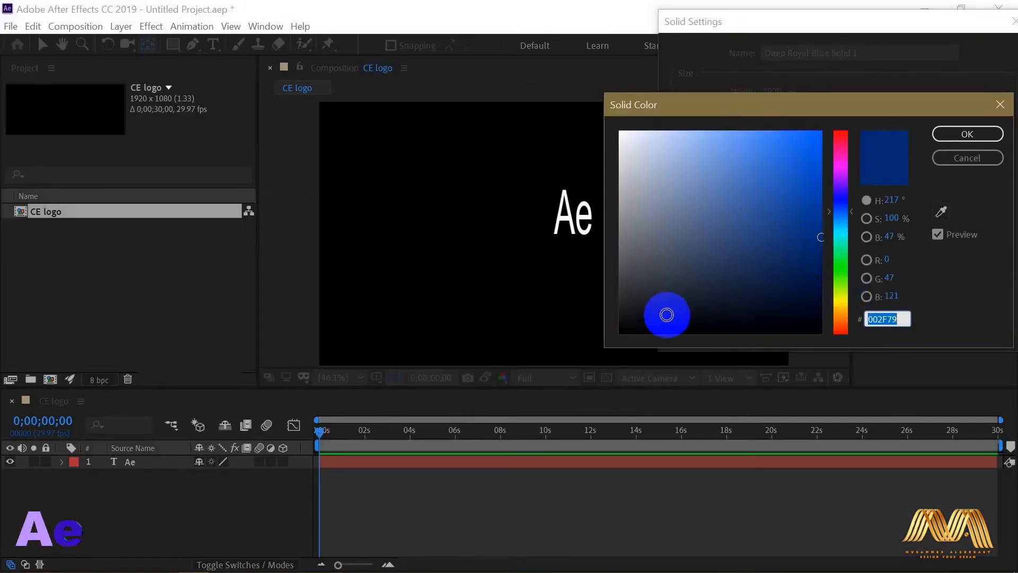
click(848, 156)
drag(847, 155, 843, 144)
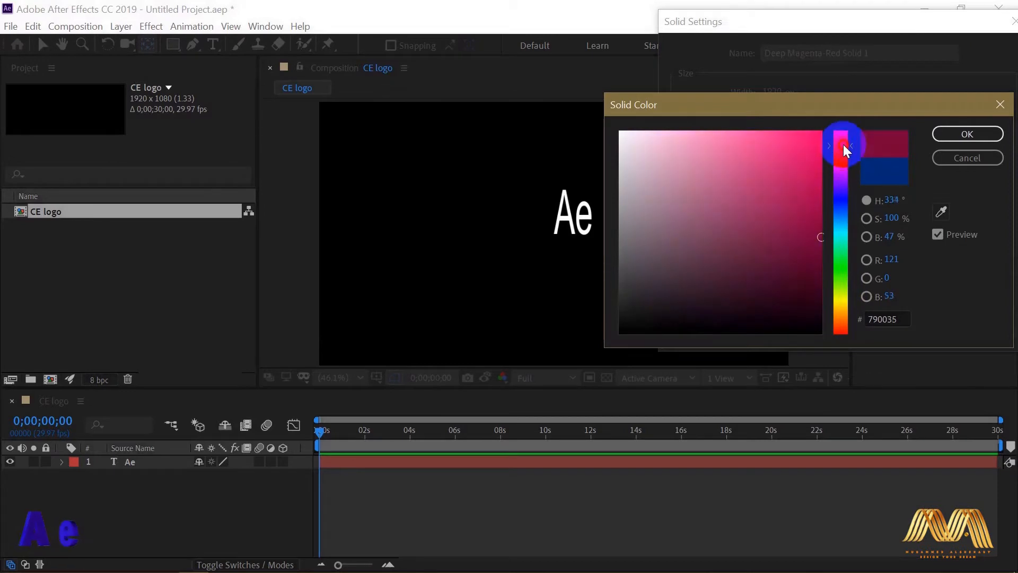
click(821, 131)
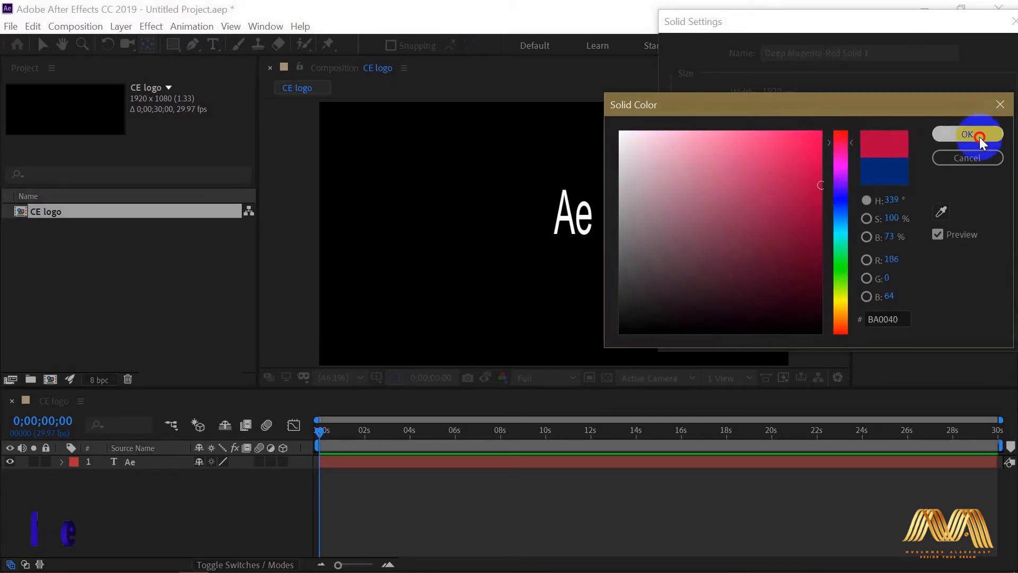
click(967, 133)
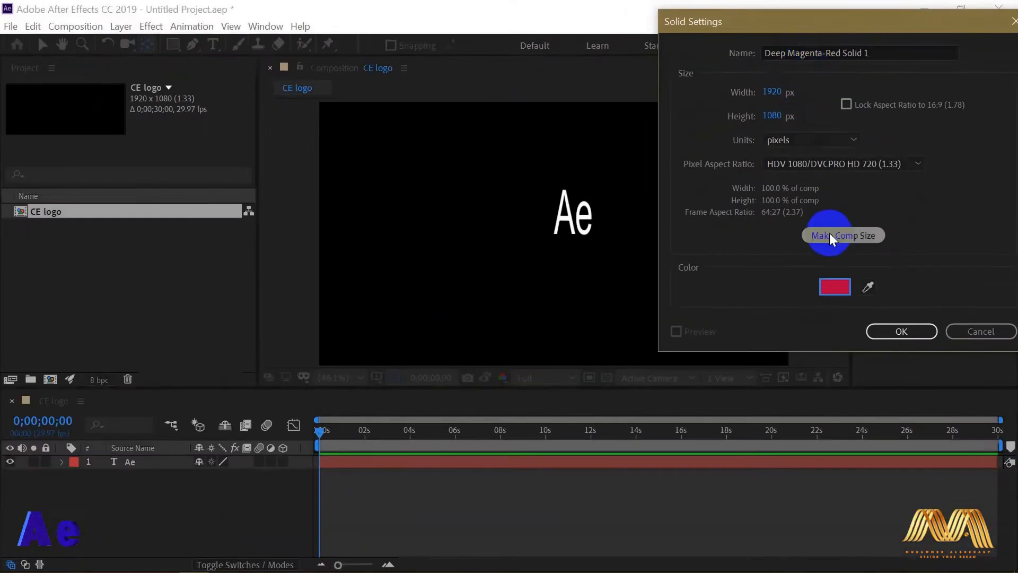
click(887, 336)
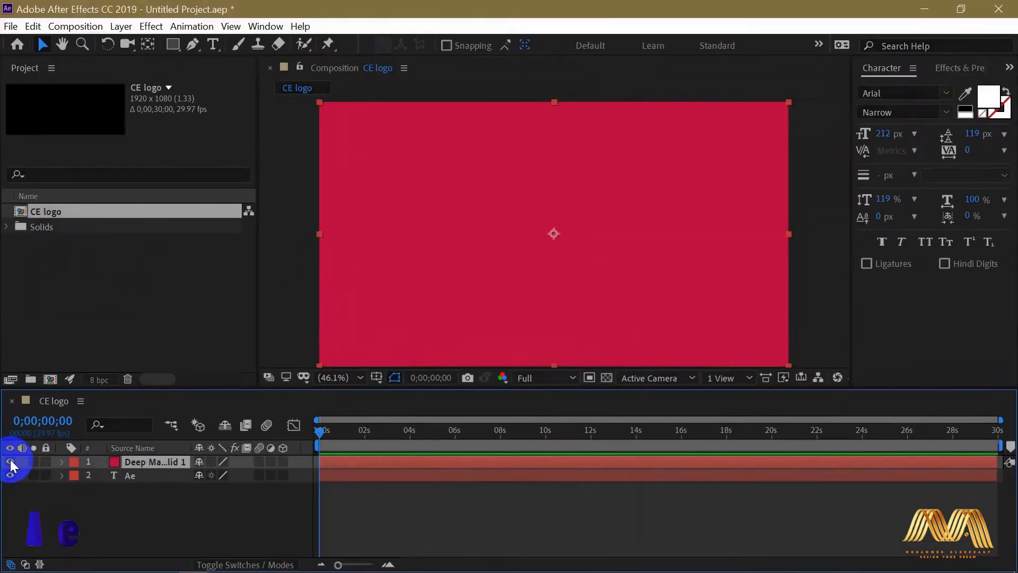
Toggle the solid layer's visibility off and on, and move the solid beneath the Ae text layer
click(11, 446)
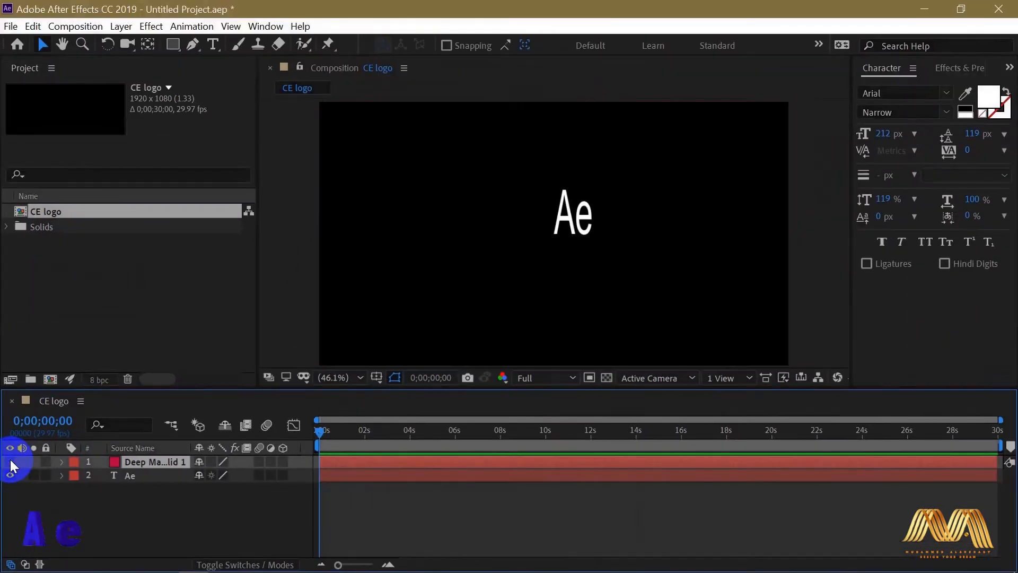
click(10, 461)
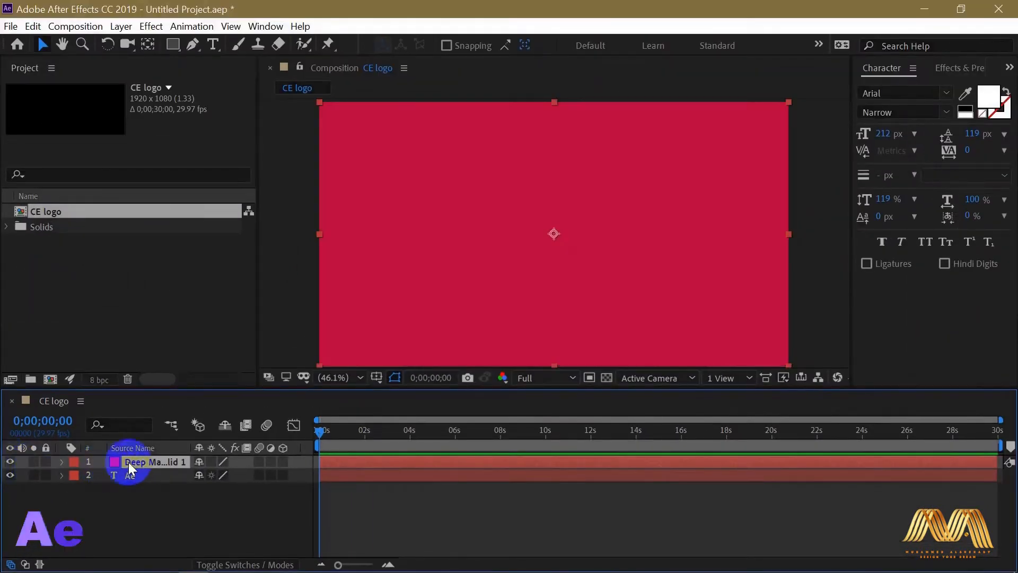
drag(152, 467, 162, 483)
click(254, 523)
Add a white spot light with 100% intensity, a 90° cone angle and 50% cone feather, with no falloff
right_click(255, 520)
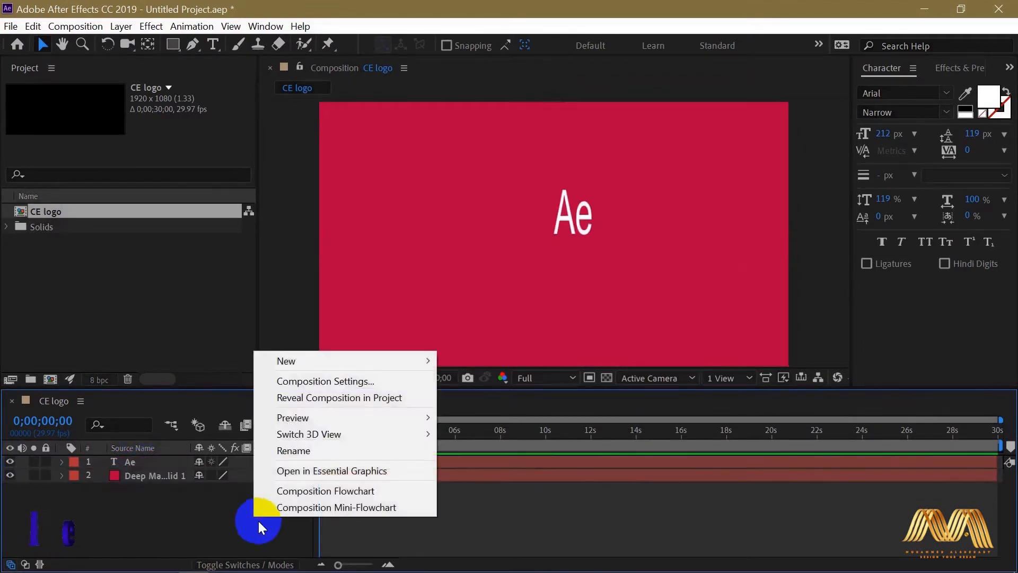
mouse_move(386, 362)
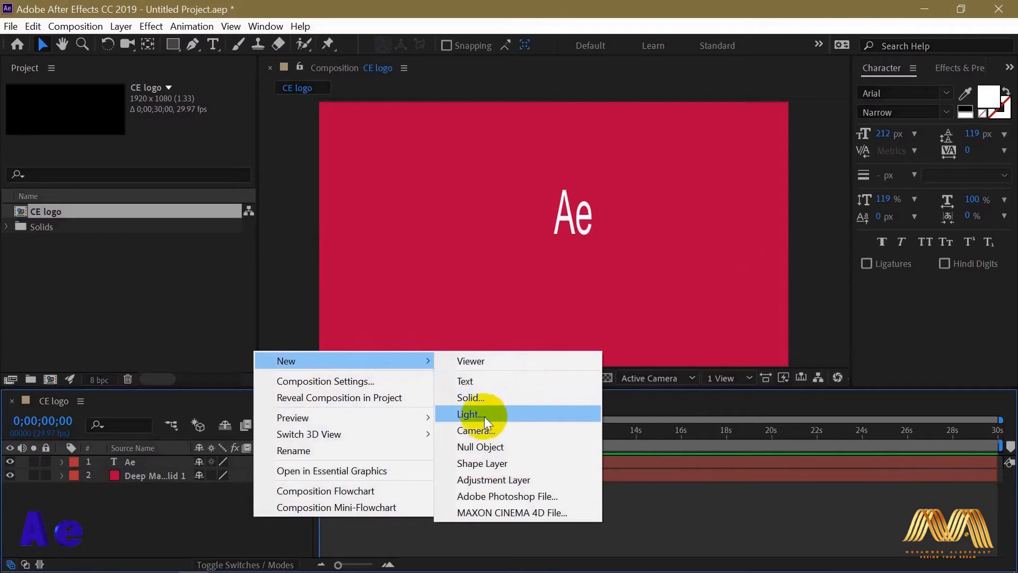
click(506, 413)
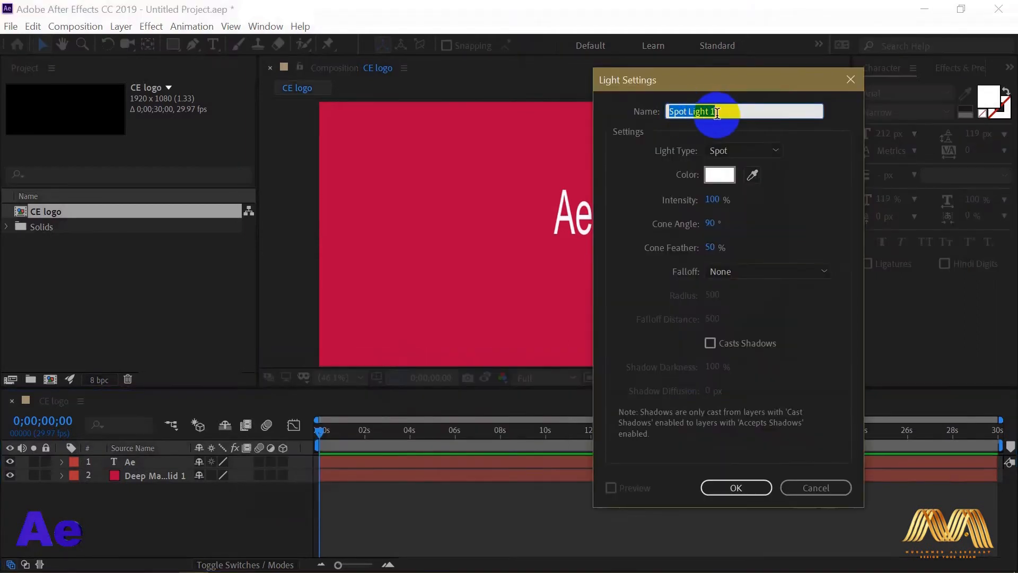
click(773, 151)
click(762, 184)
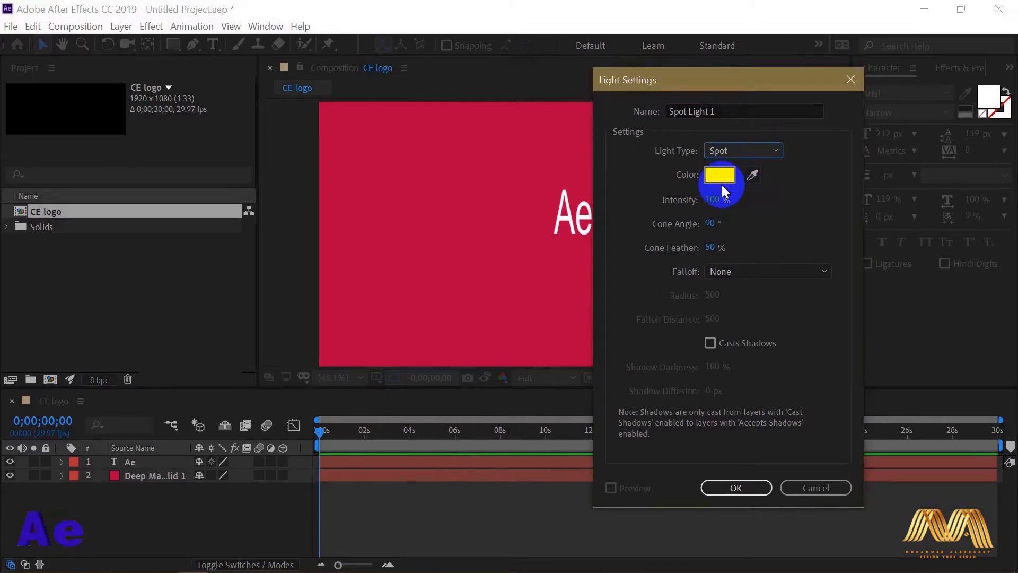
click(738, 488)
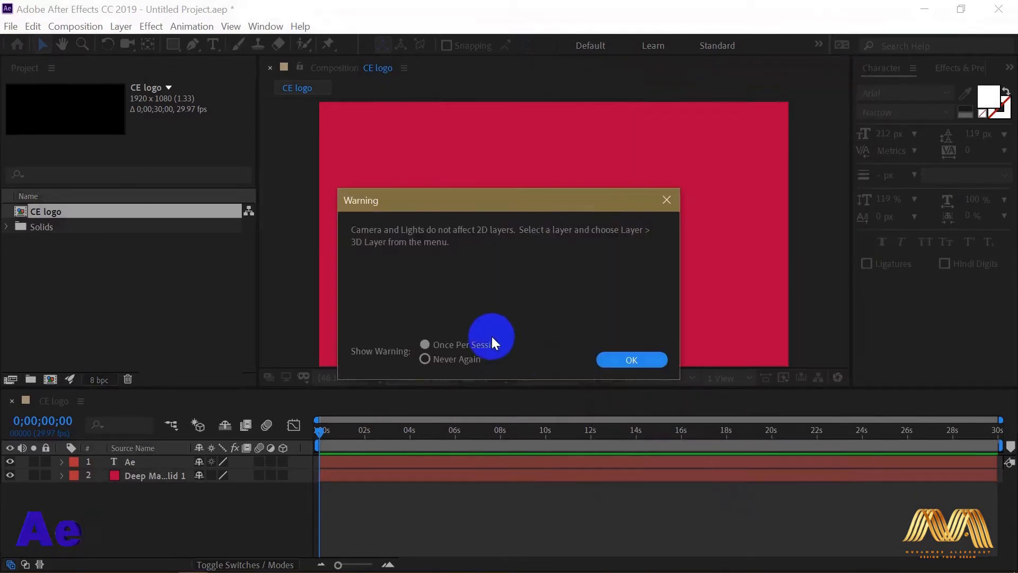
drag(505, 197, 666, 208)
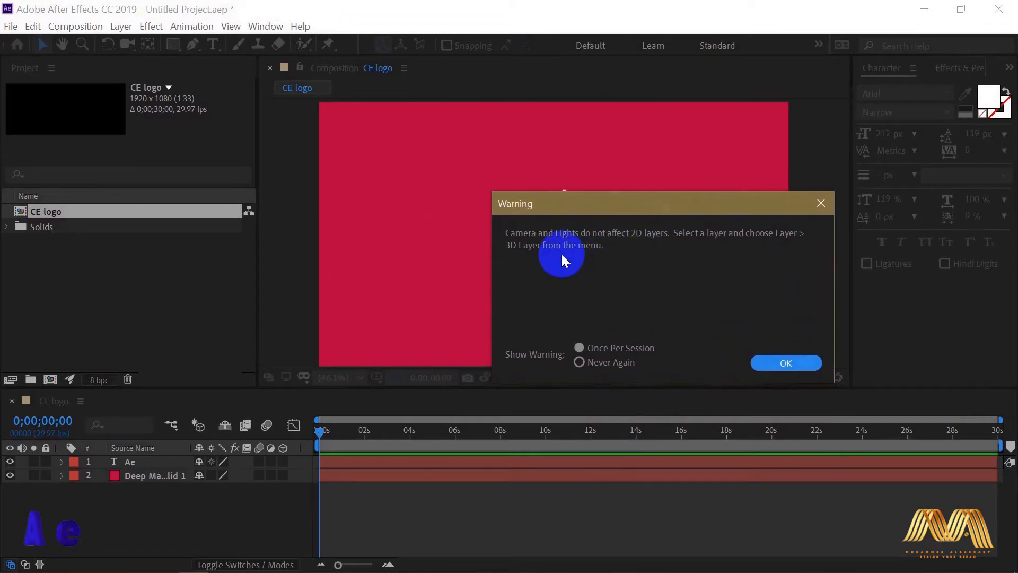
click(784, 364)
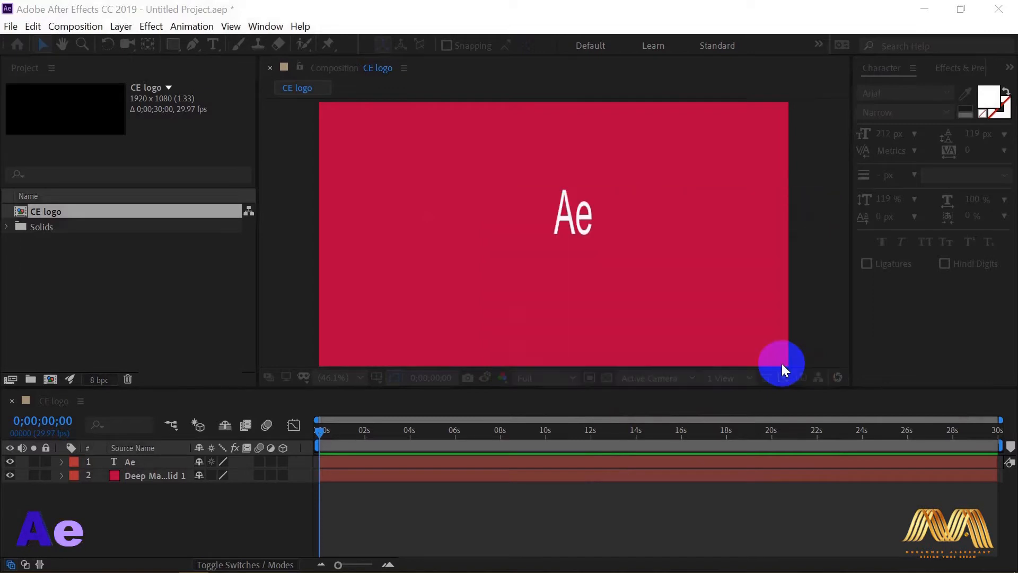
Make the solid a 3D layer and move the spot light to the right of the Ae text, near the frame's edge
drag(590, 199, 658, 216)
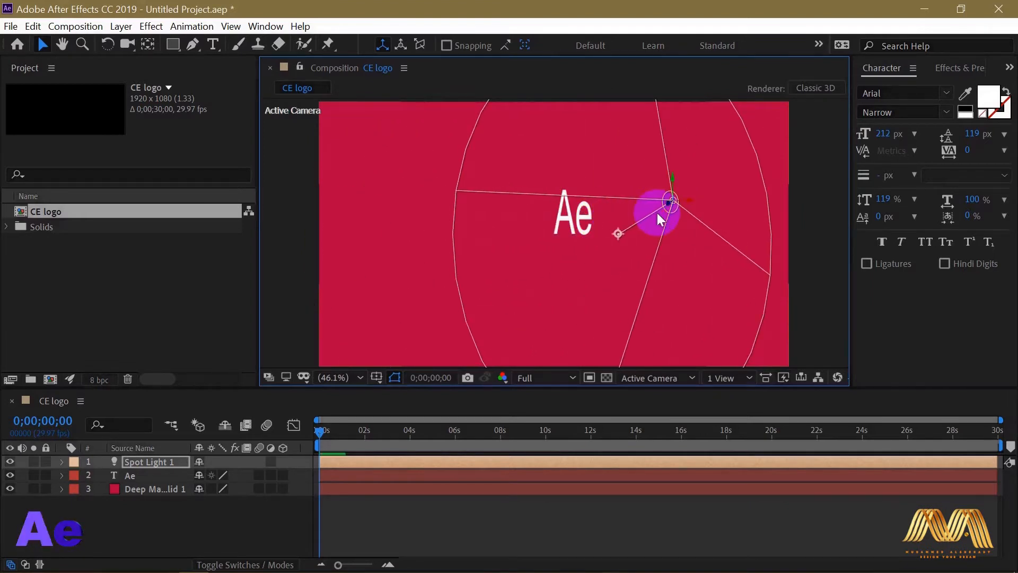
click(158, 488)
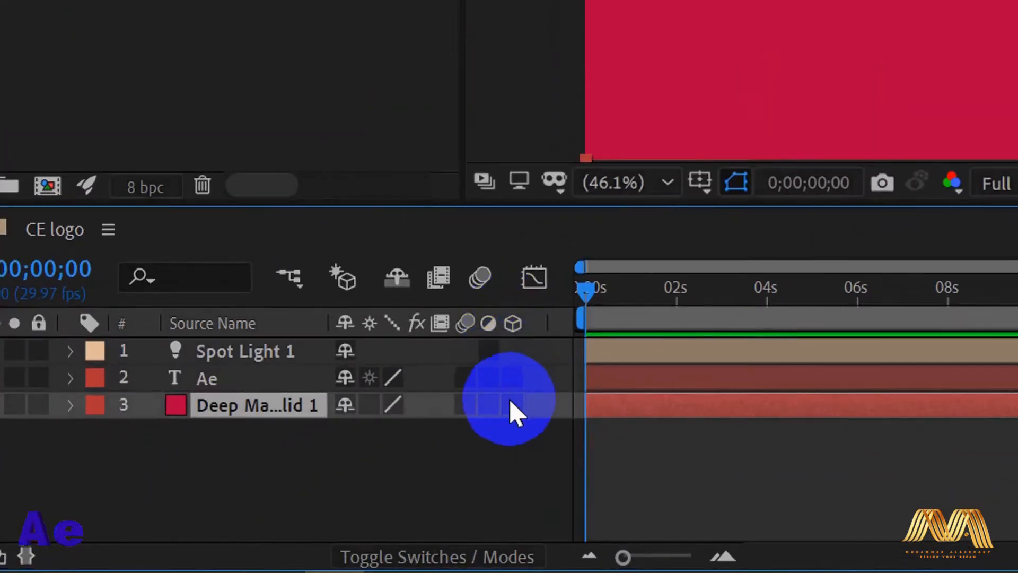
click(511, 404)
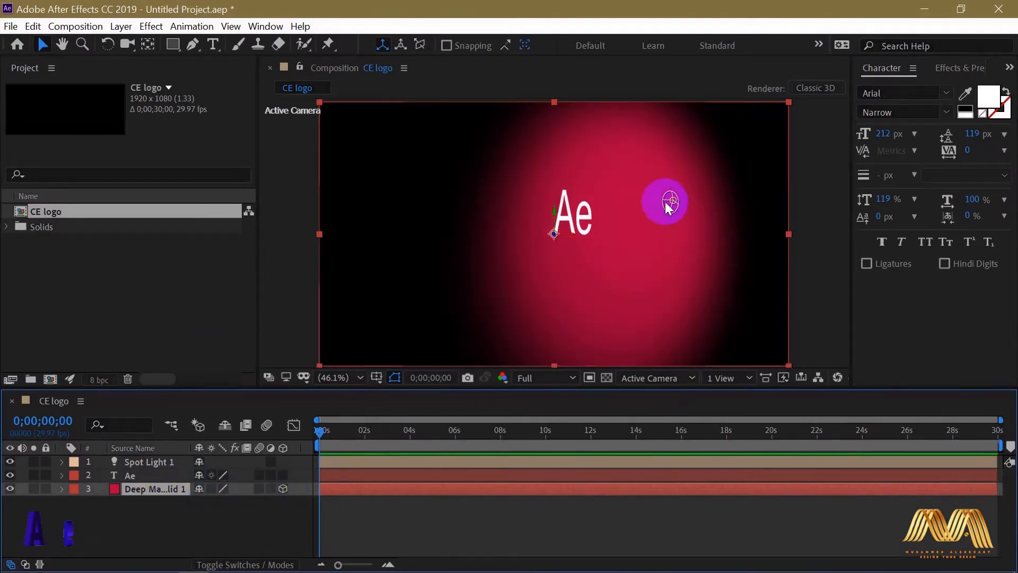
drag(670, 202, 735, 213)
Examine the settings and lens presets offered for a new camera without creating the camera
right_click(253, 511)
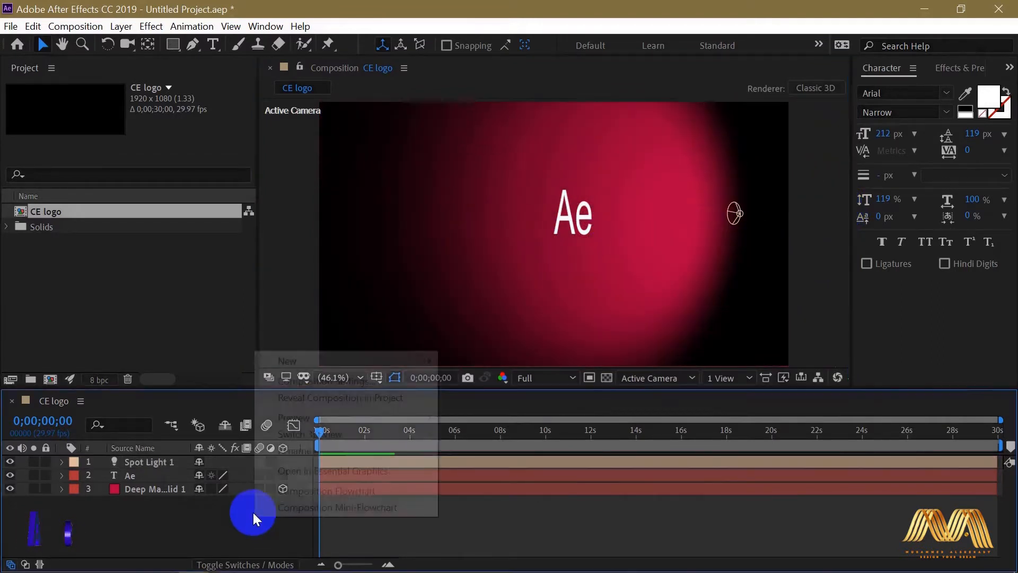
mouse_move(375, 359)
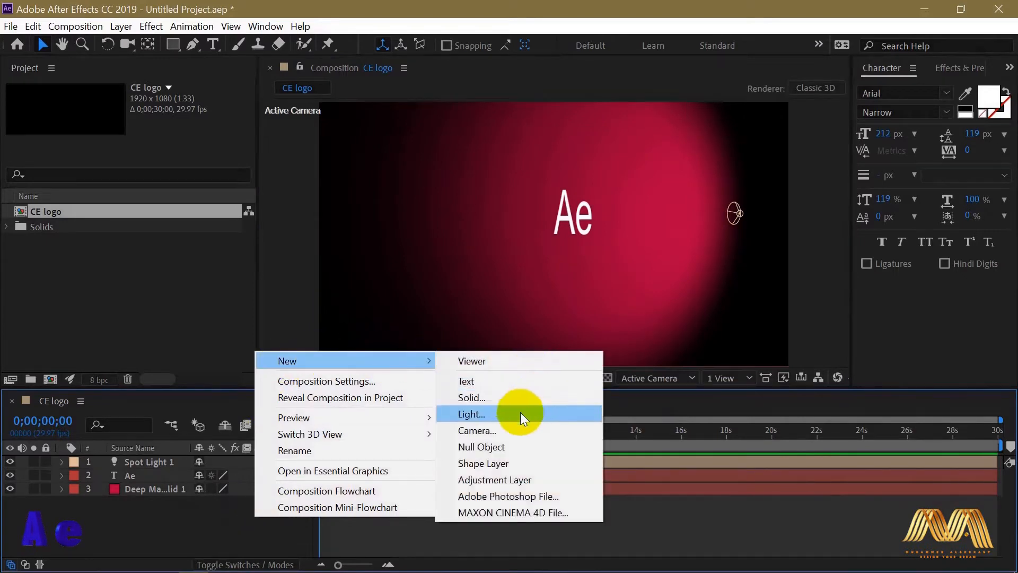
click(492, 432)
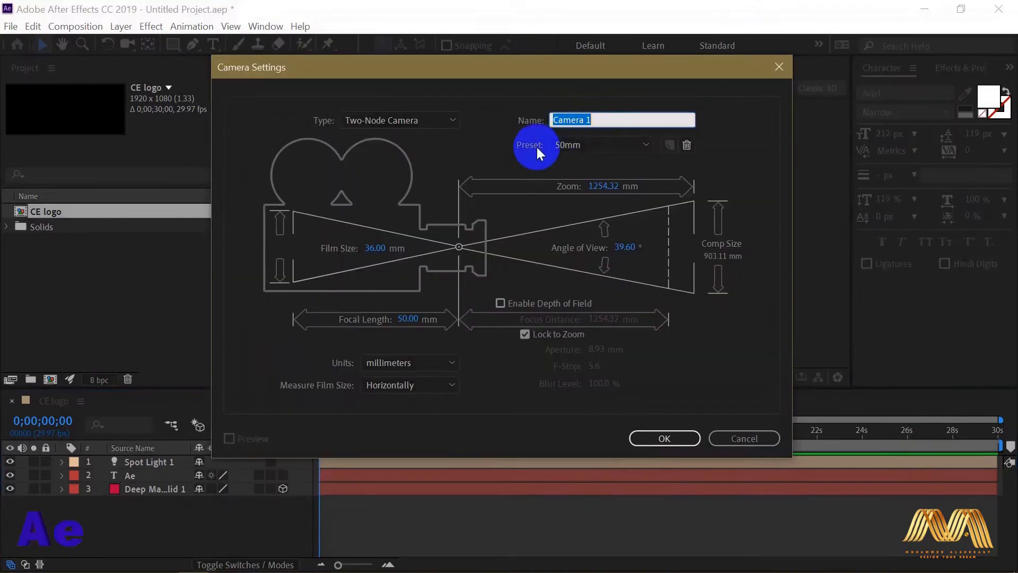
click(647, 145)
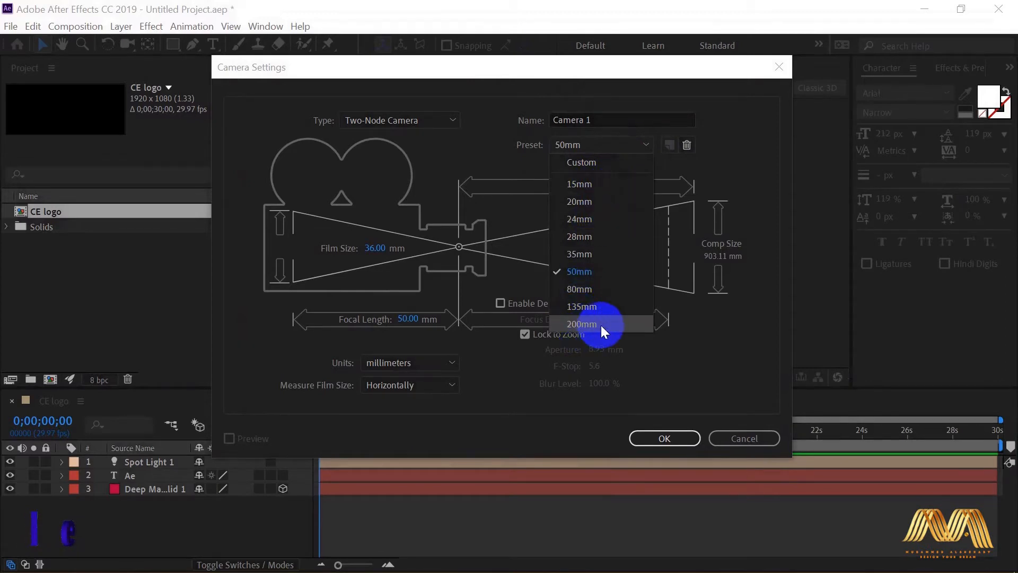
click(746, 368)
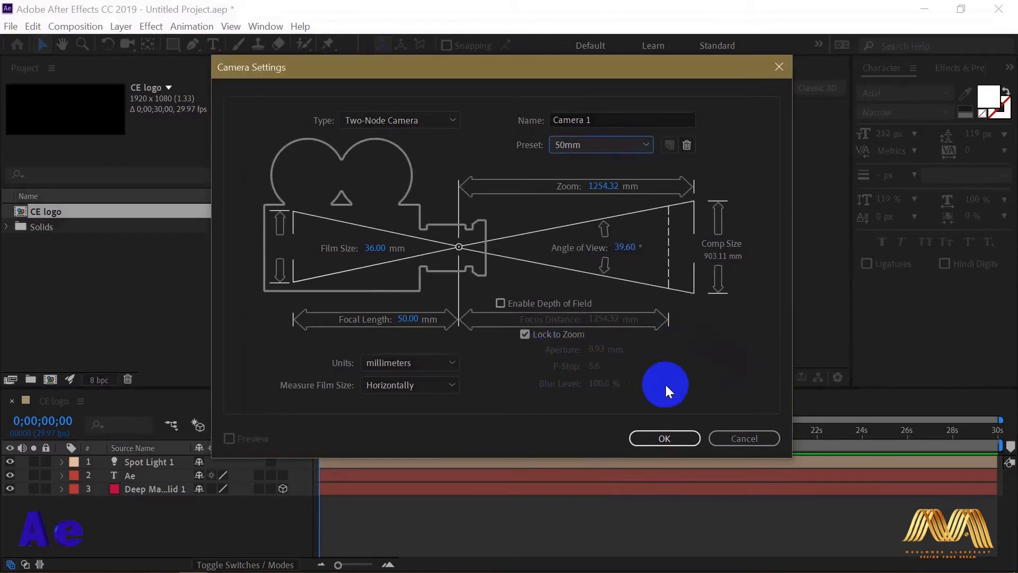
click(744, 441)
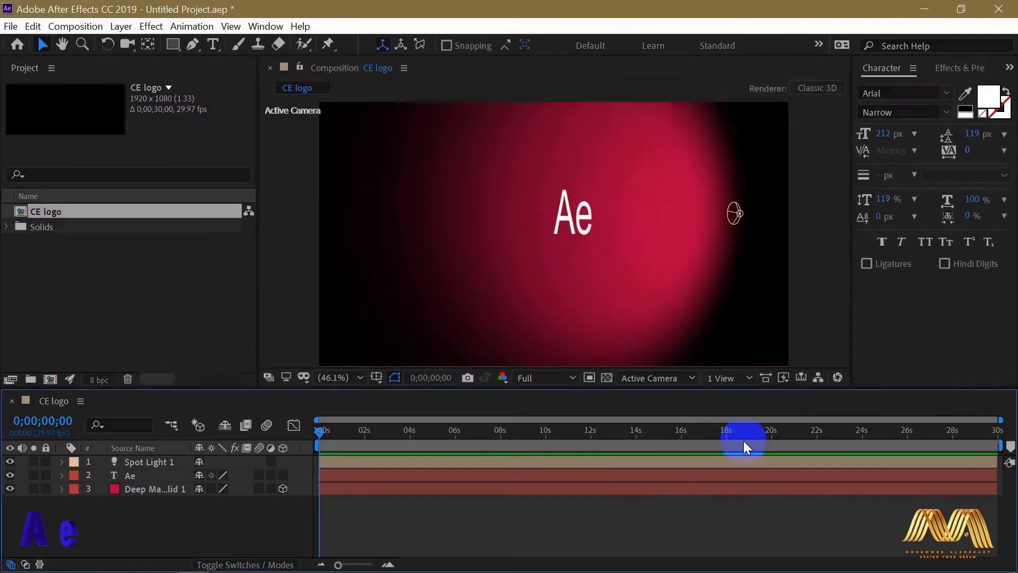
Add a null object to the composition and select its layer
right_click(240, 528)
mouse_move(411, 372)
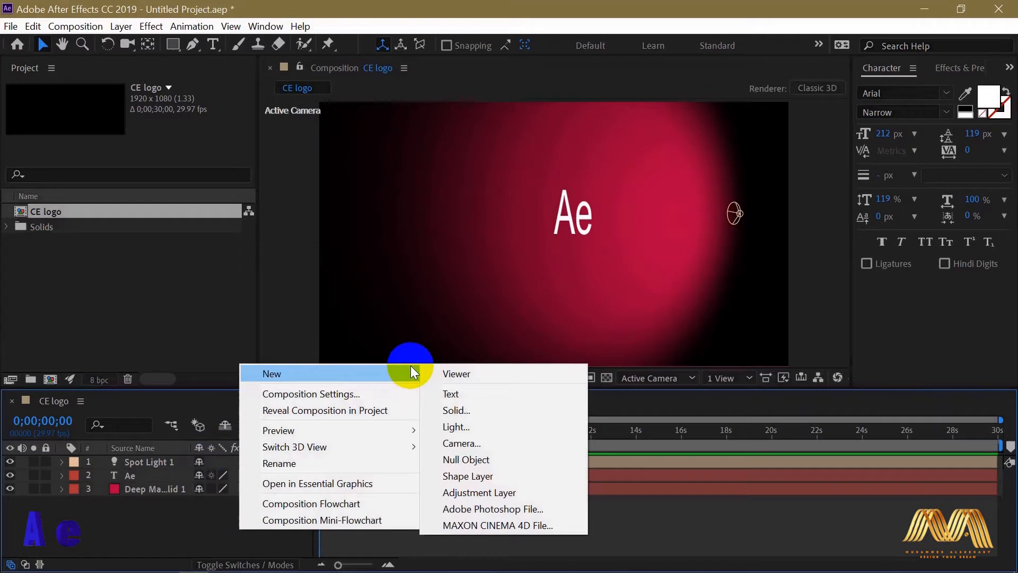
click(526, 461)
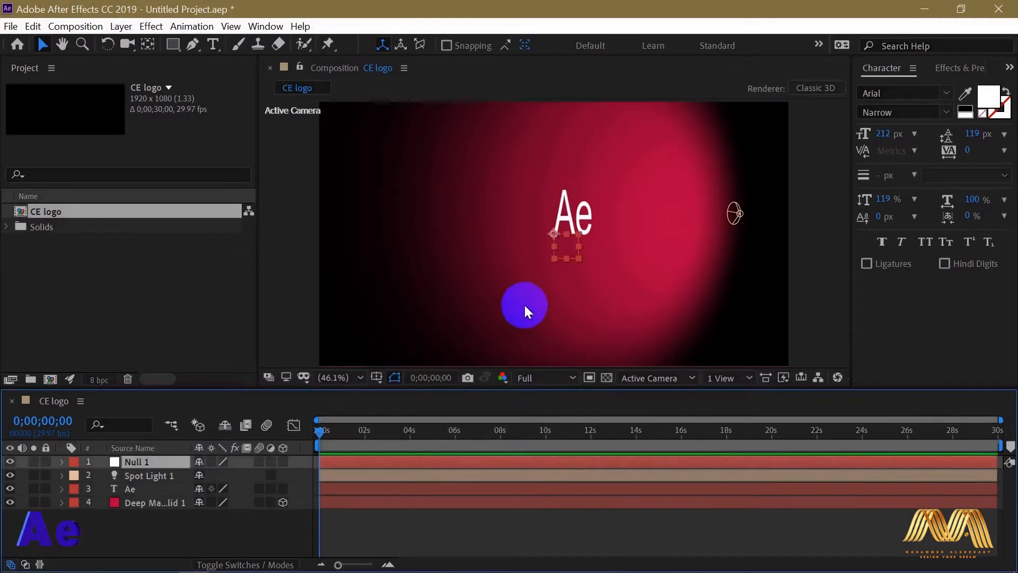
click(134, 463)
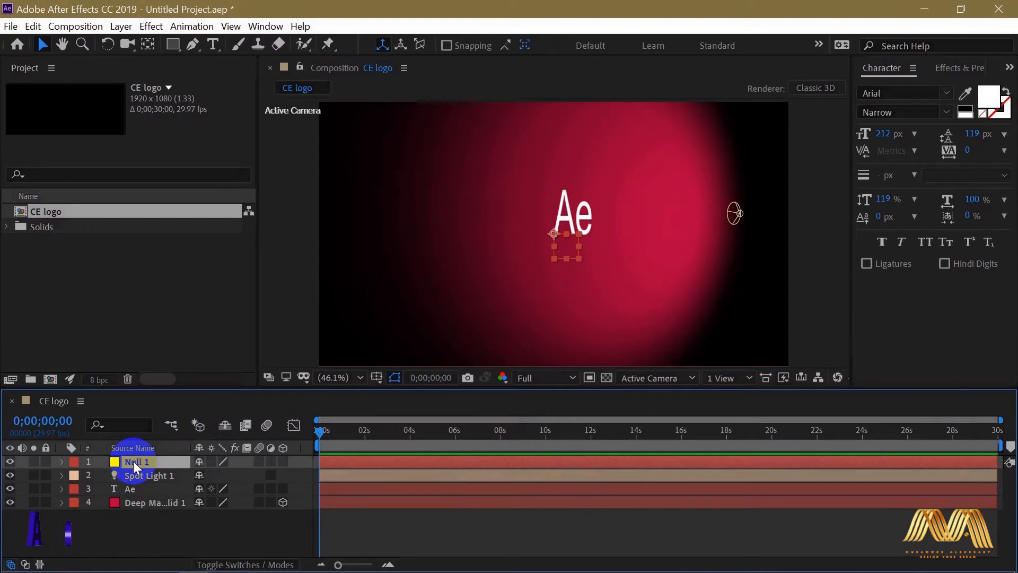
right_click(243, 533)
mouse_move(398, 378)
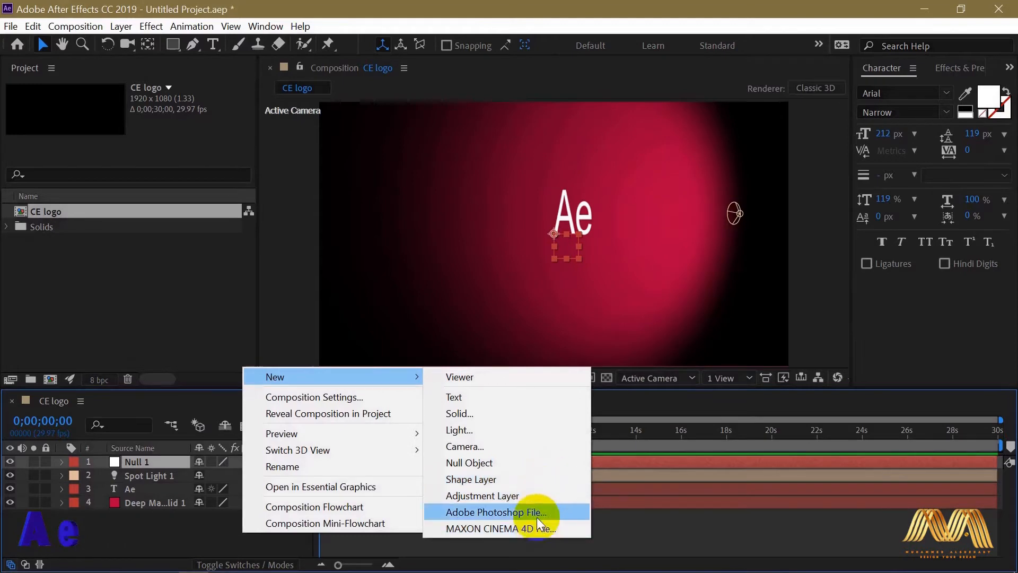
click(82, 402)
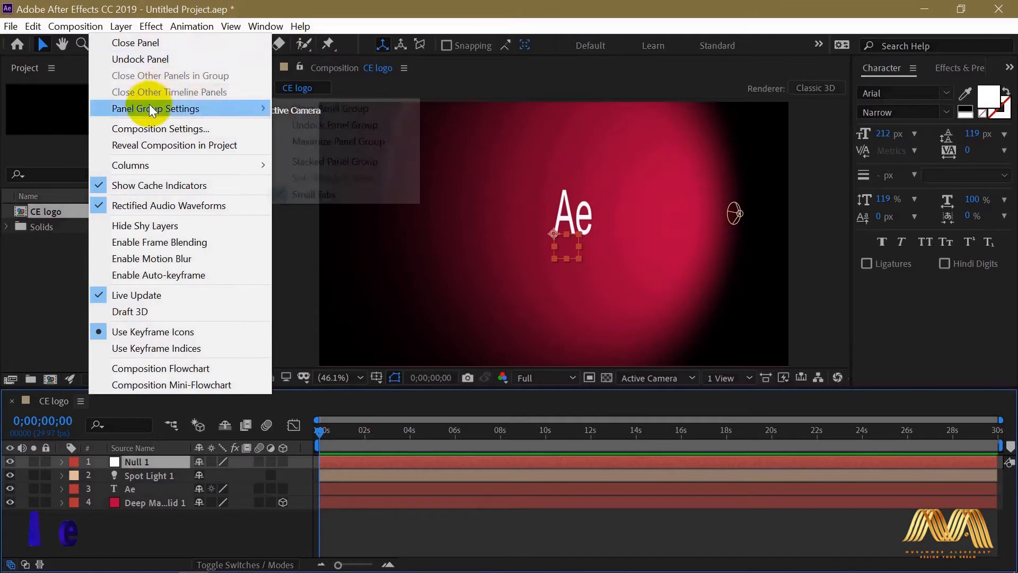
right_click(239, 521)
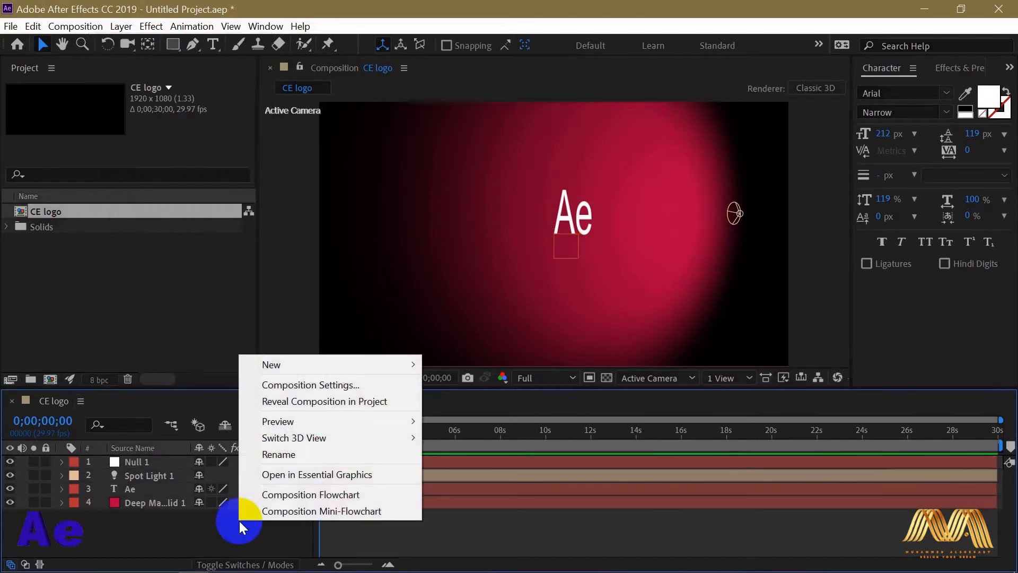
click(380, 362)
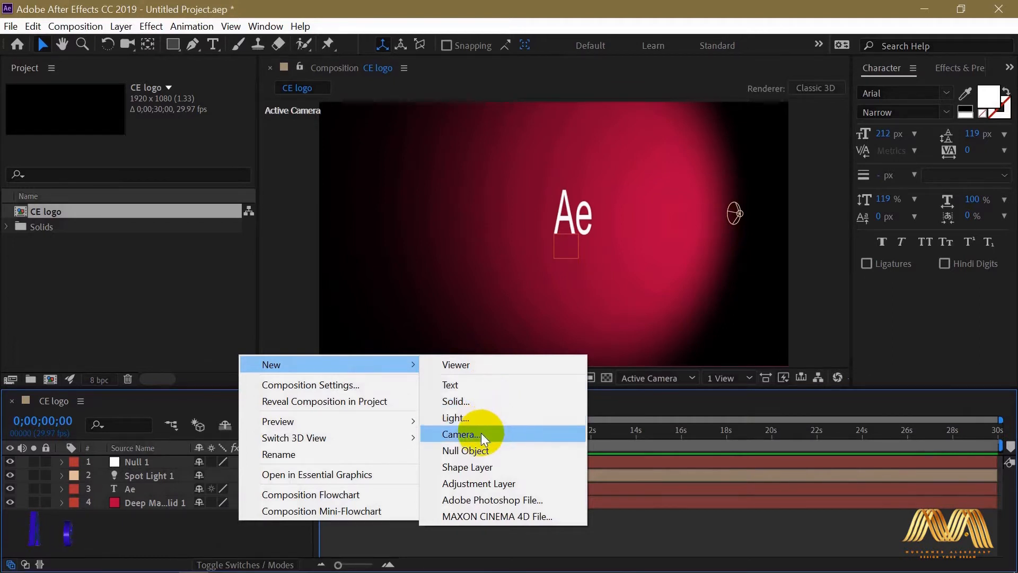
Delete the null, spot light, text and solid layers from the CE logo composition
click(145, 512)
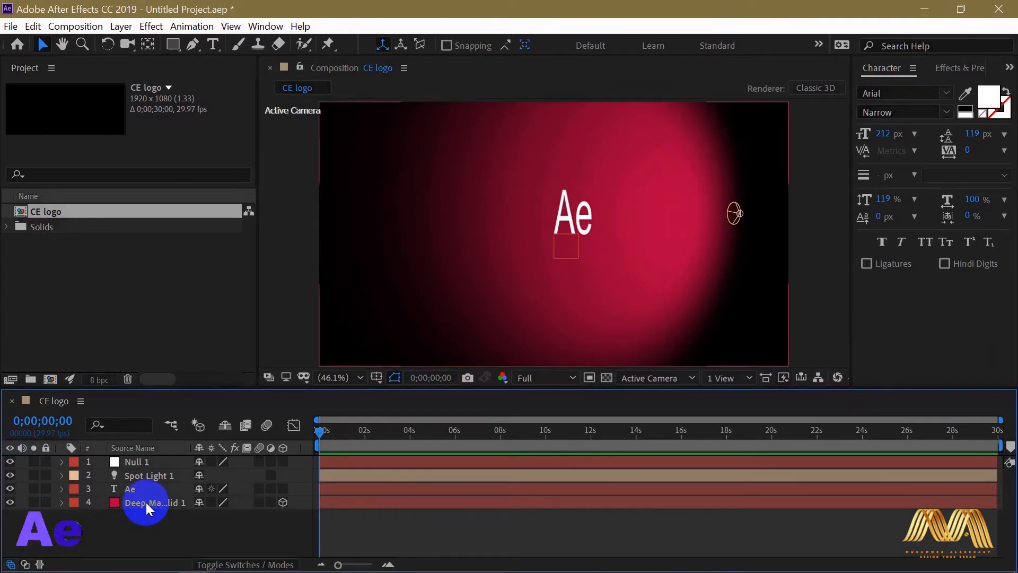
click(145, 502)
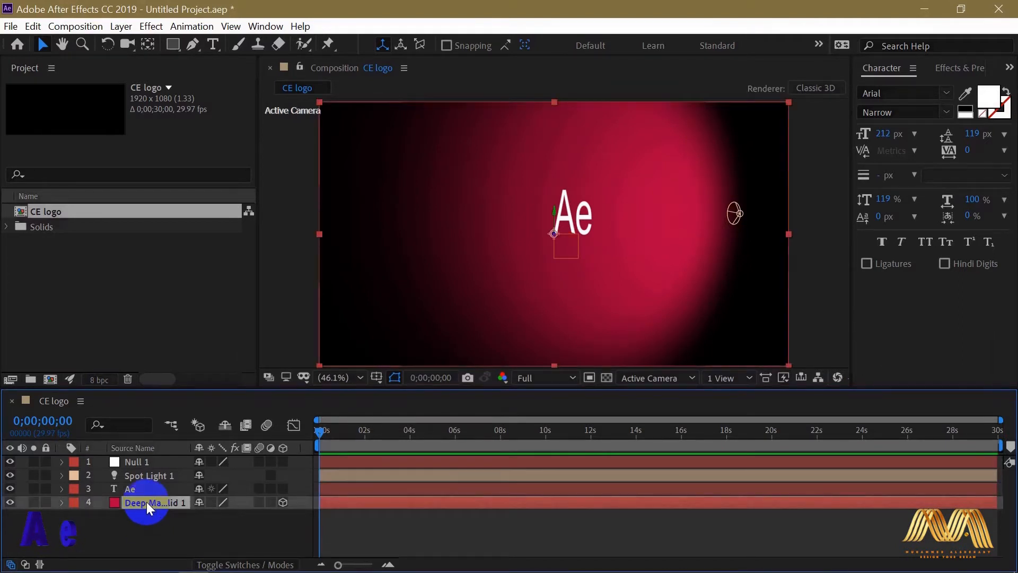
drag(136, 522, 182, 457)
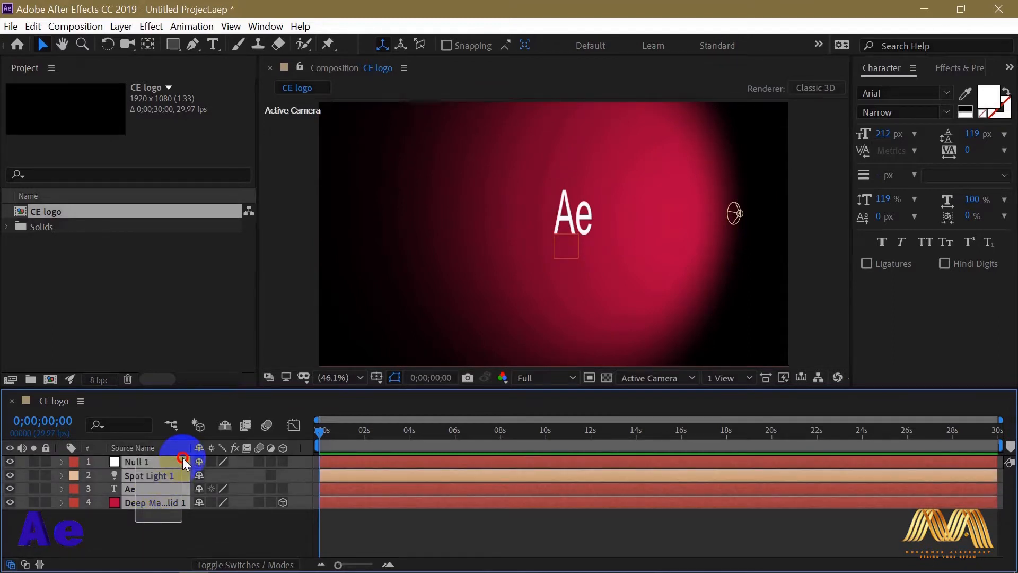
drag(182, 457, 183, 457)
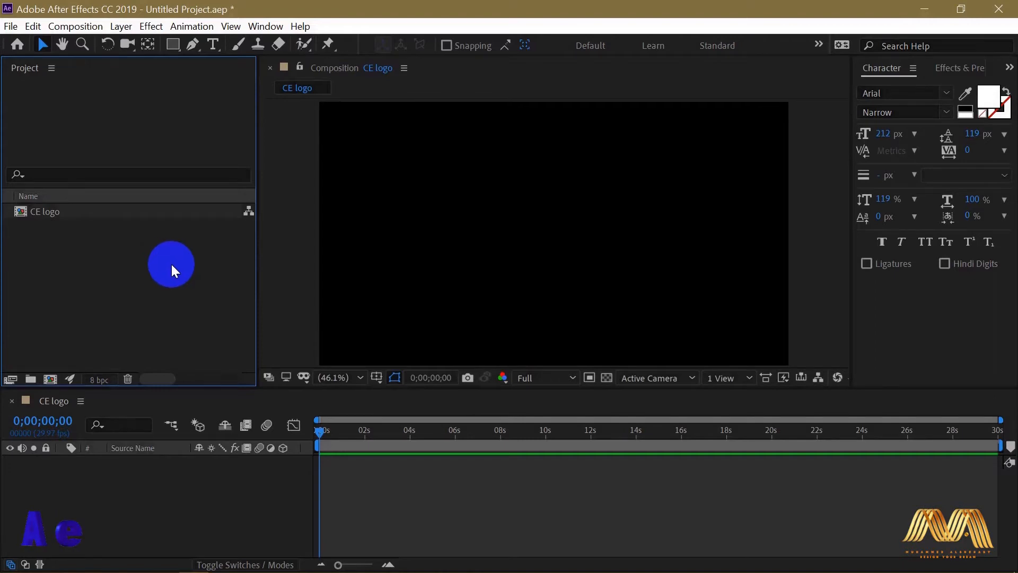
Import CE animation 1, 2 and 3, Double Helix 1, Galactic Damages 2 and Operator Error 3 from Prepared Files as footage
double_click(172, 264)
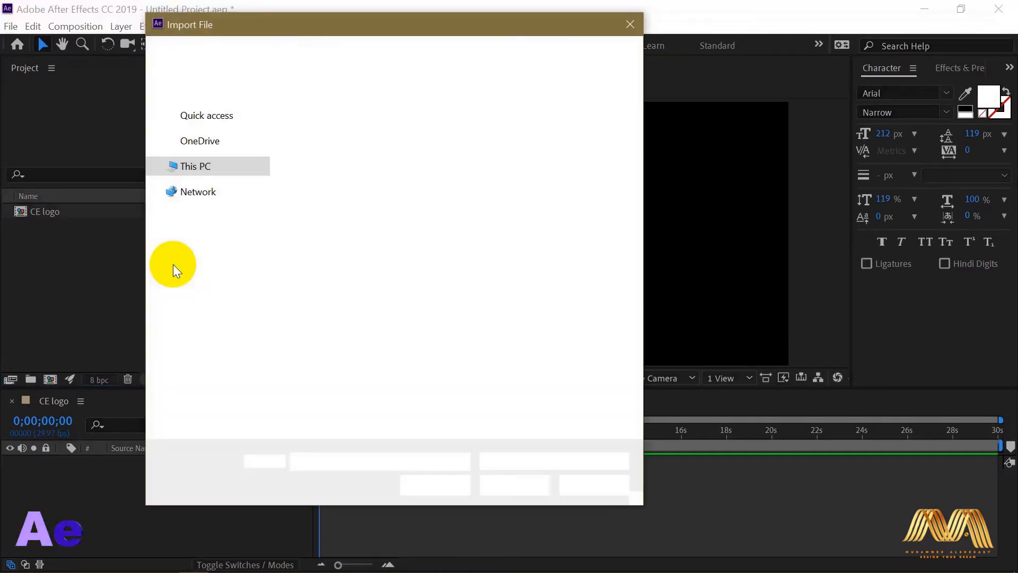
click(609, 35)
click(10, 27)
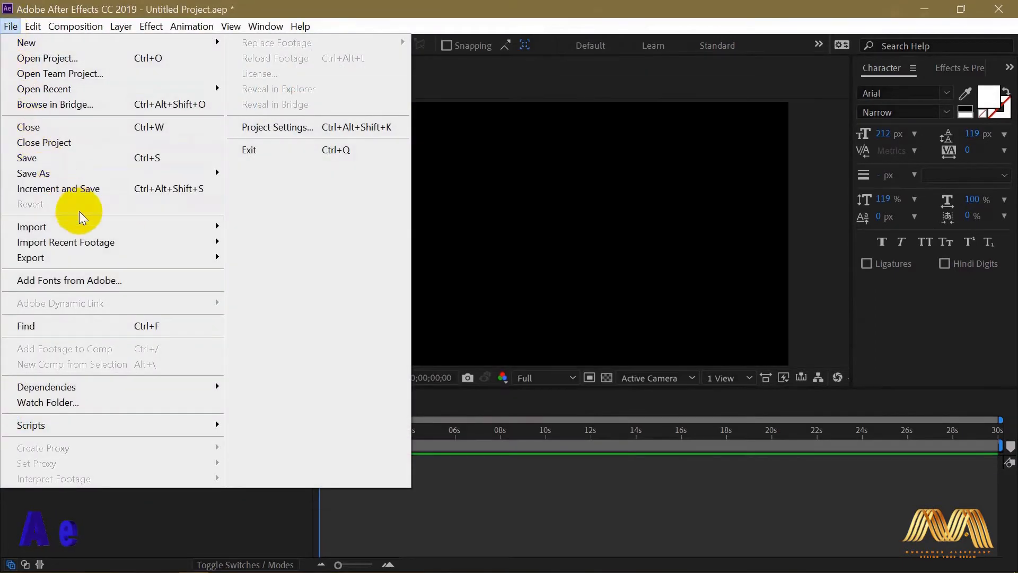
mouse_move(144, 228)
click(440, 228)
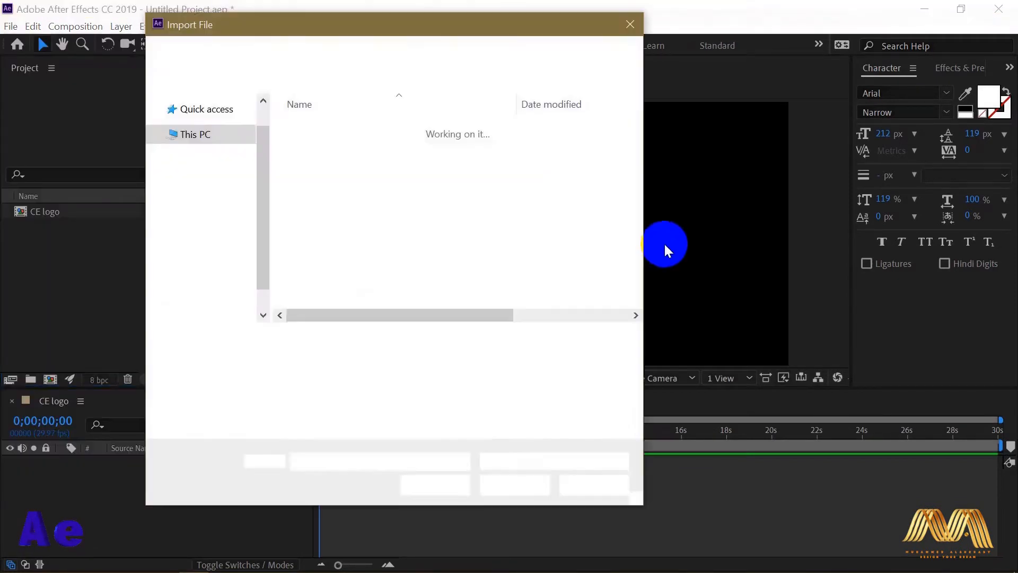
click(350, 129)
shift+click(348, 163)
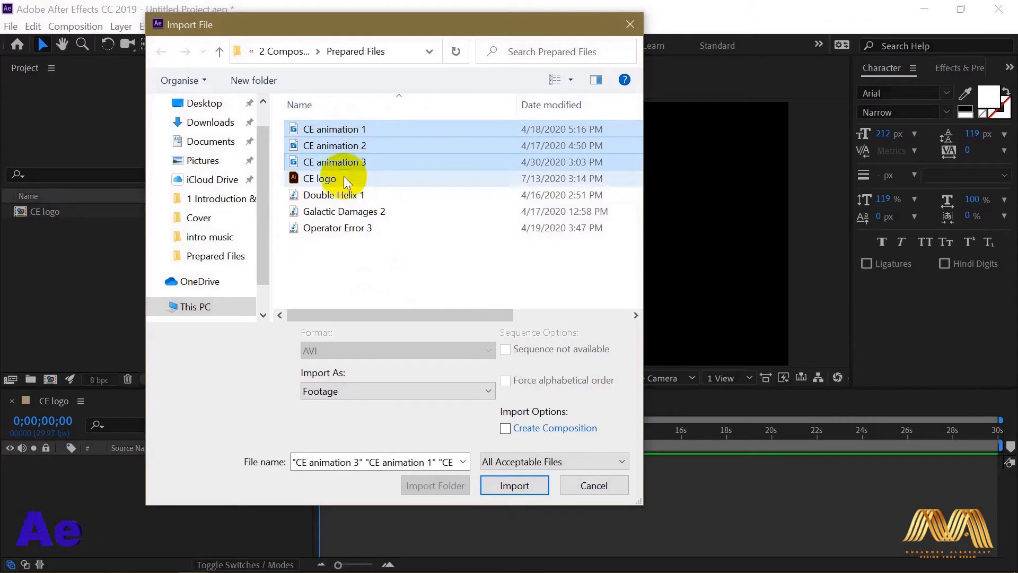
ctrl+click(340, 195)
ctrl+click(342, 211)
ctrl+click(347, 228)
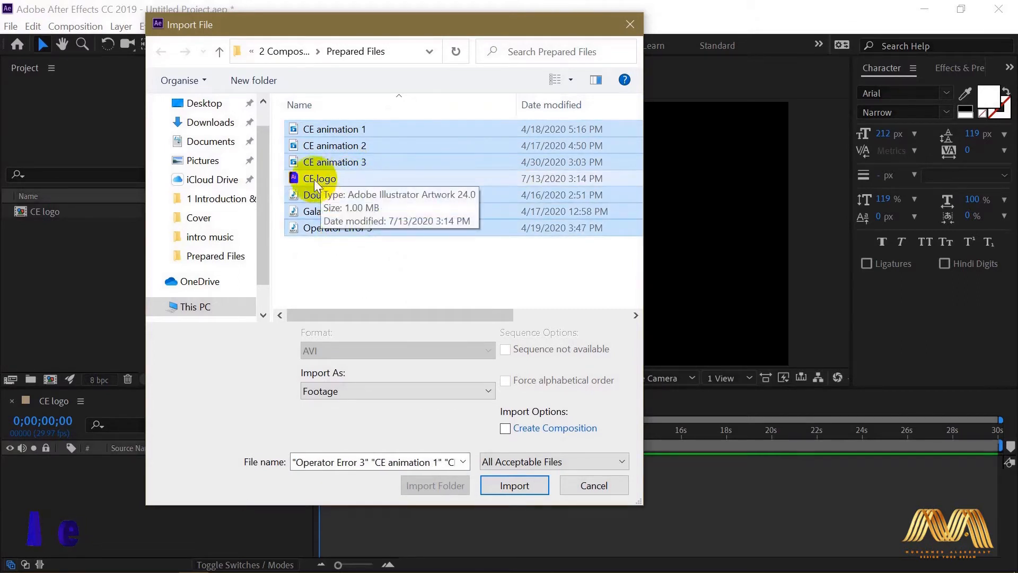
click(511, 486)
Review the imported audio files and check the preview and format details of the CE animation clips
drag(37, 317, 59, 276)
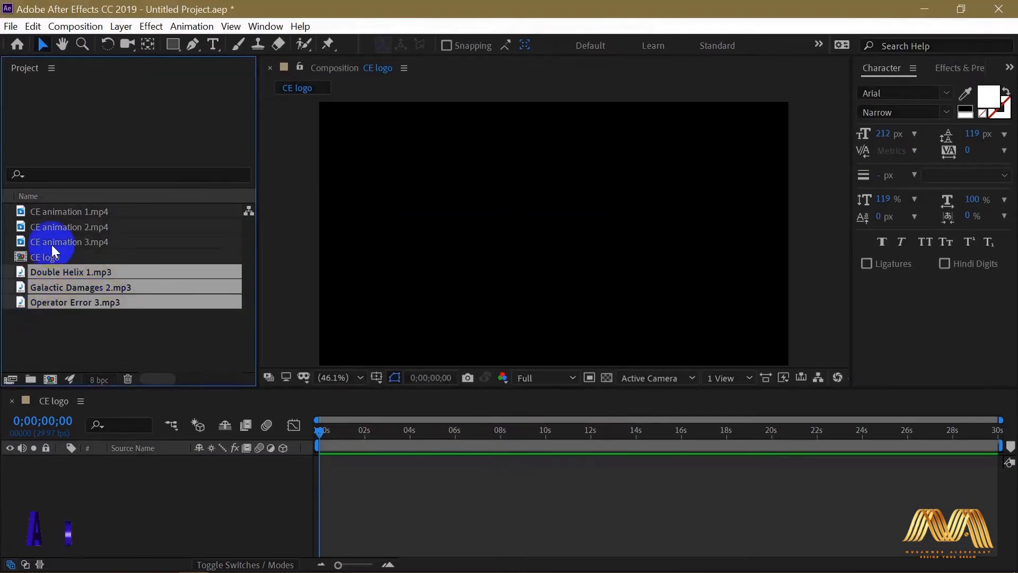
click(64, 227)
click(74, 211)
click(75, 228)
click(76, 242)
click(78, 227)
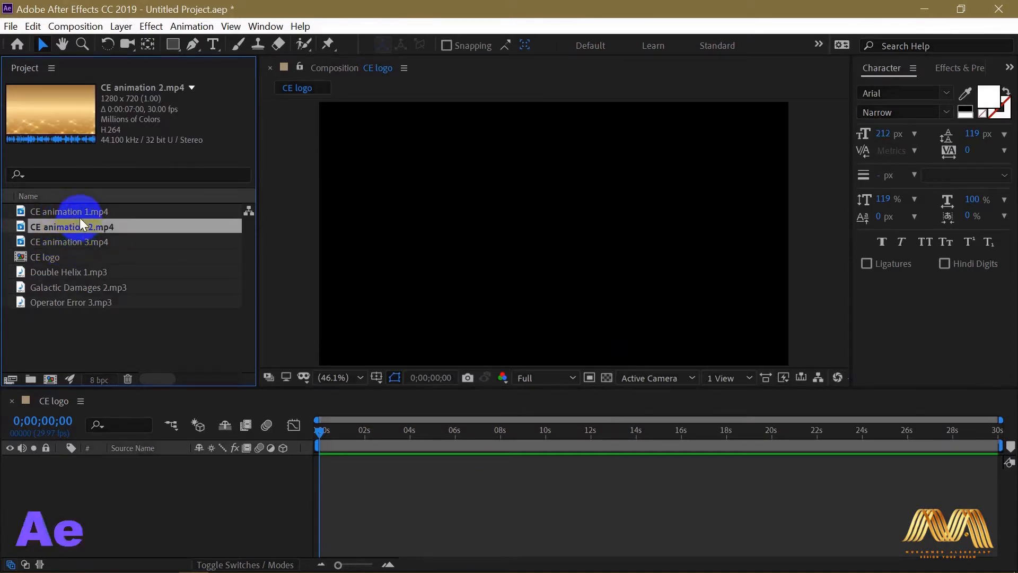
click(80, 211)
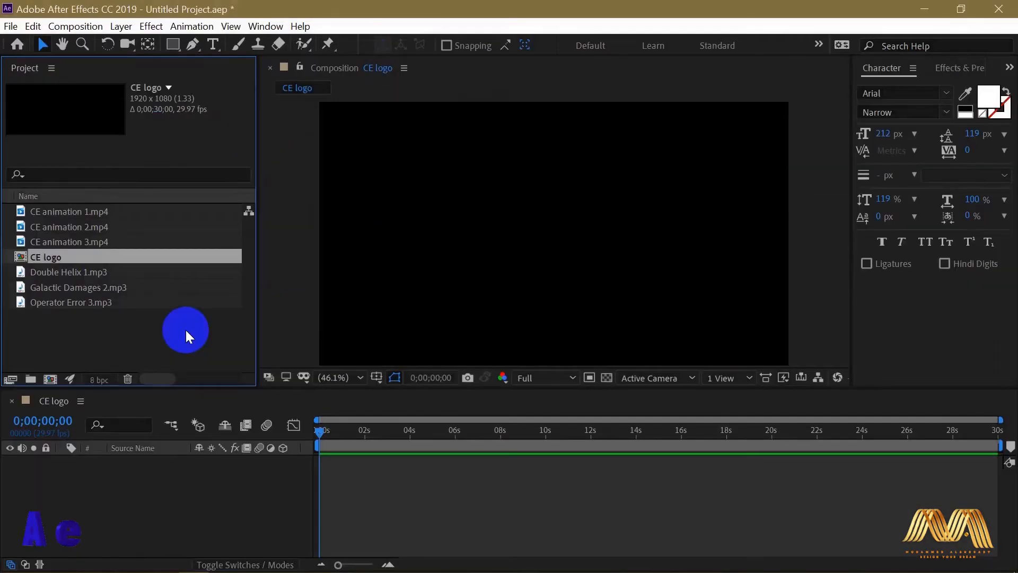
Import CE logo.ai as a composition with its footage dimensions set to Layer Size
double_click(185, 329)
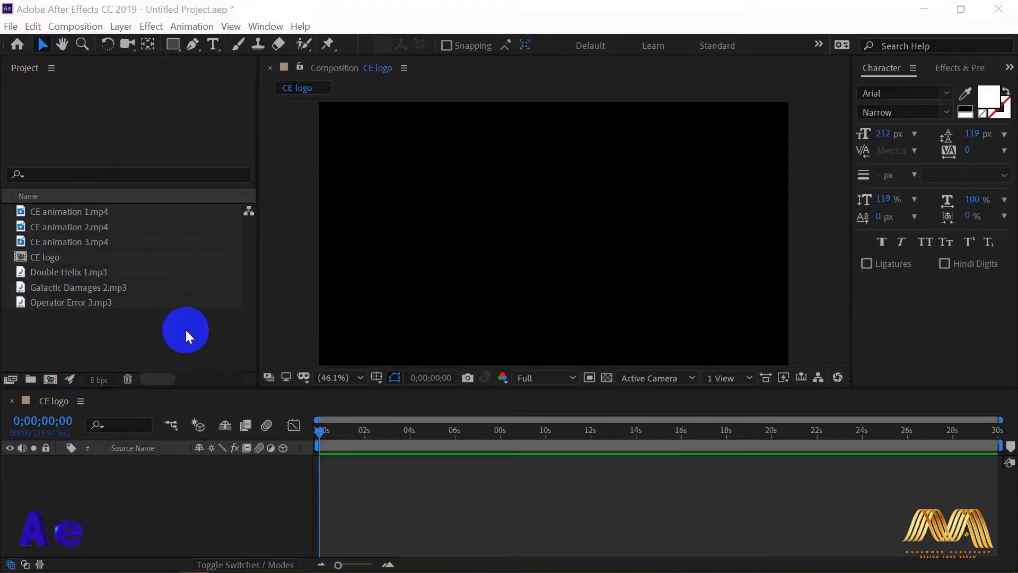
double_click(403, 178)
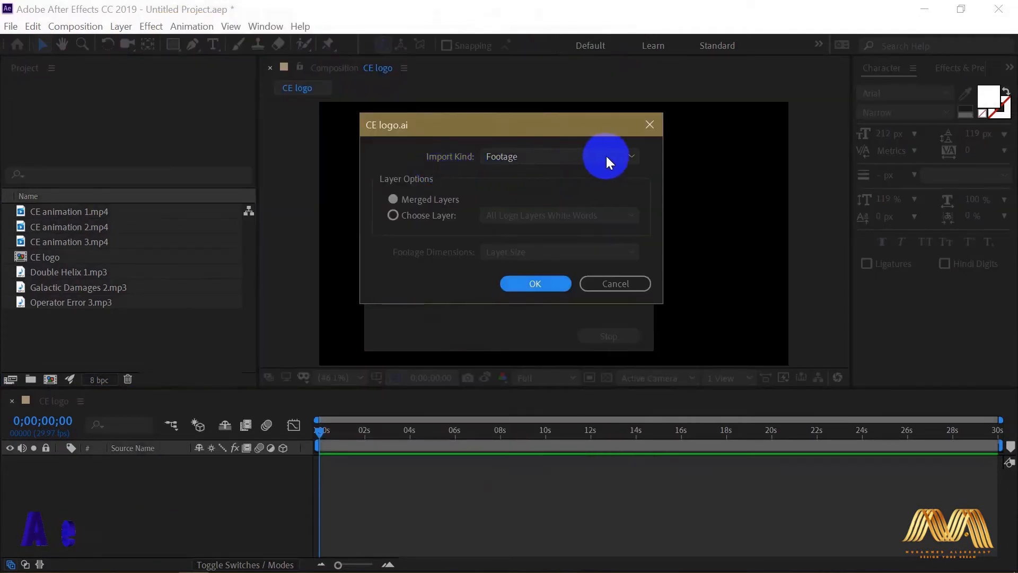
click(632, 156)
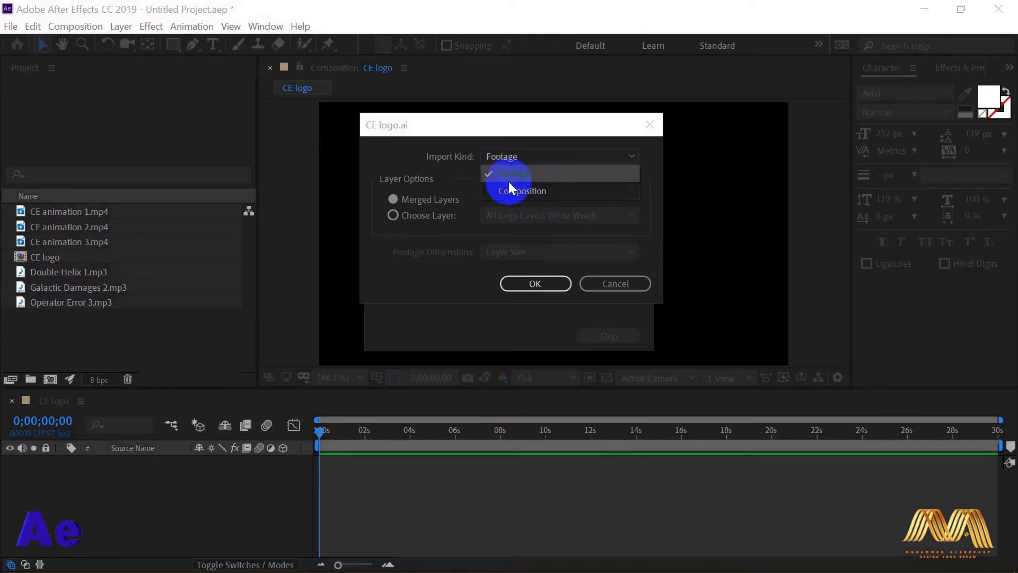
click(509, 141)
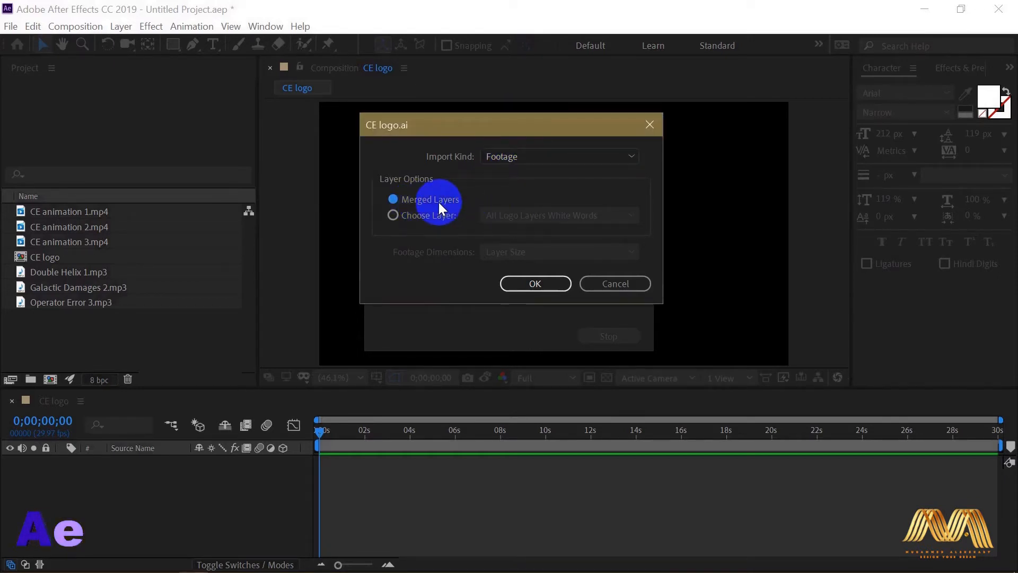
click(408, 218)
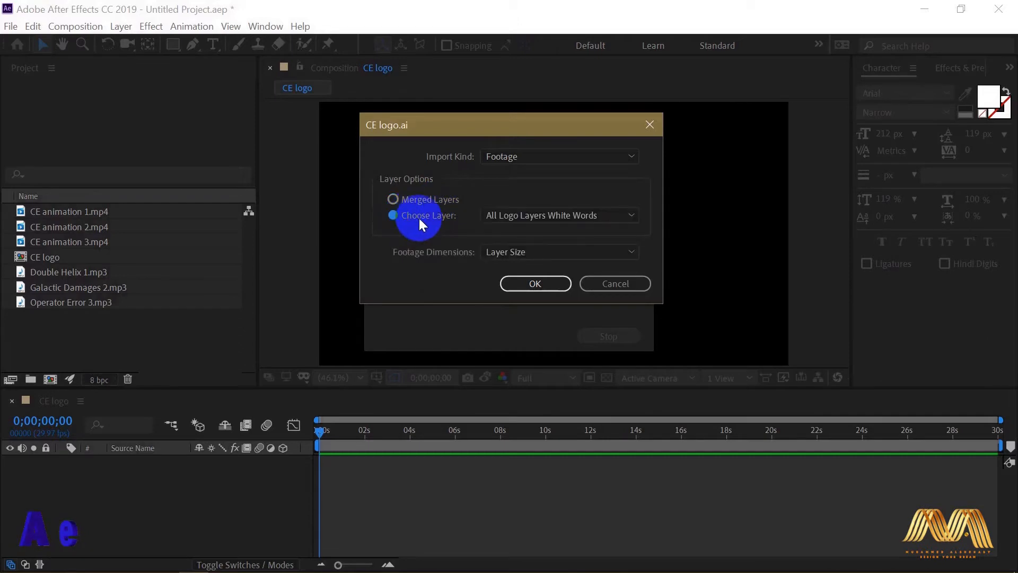
click(629, 215)
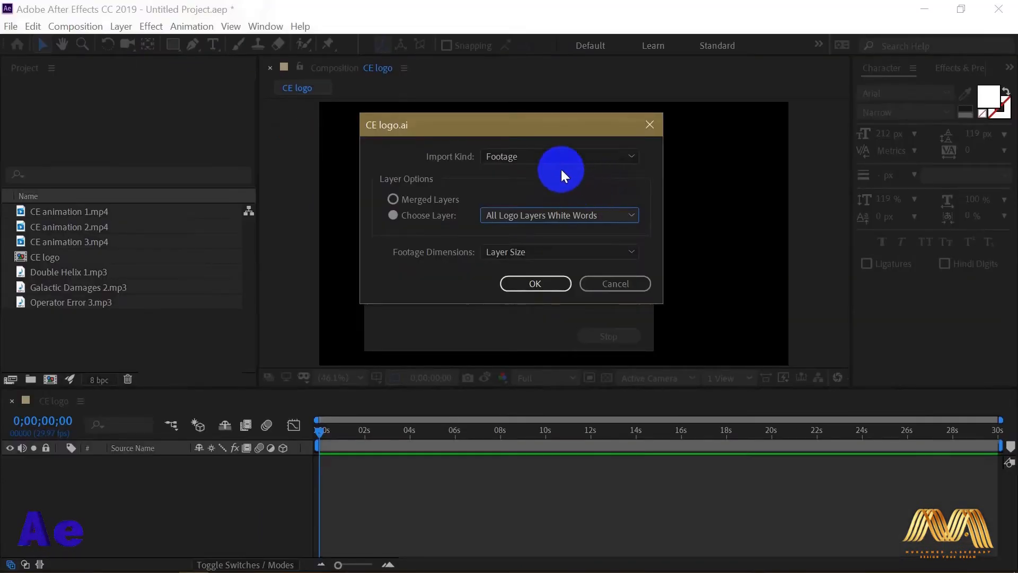
click(574, 157)
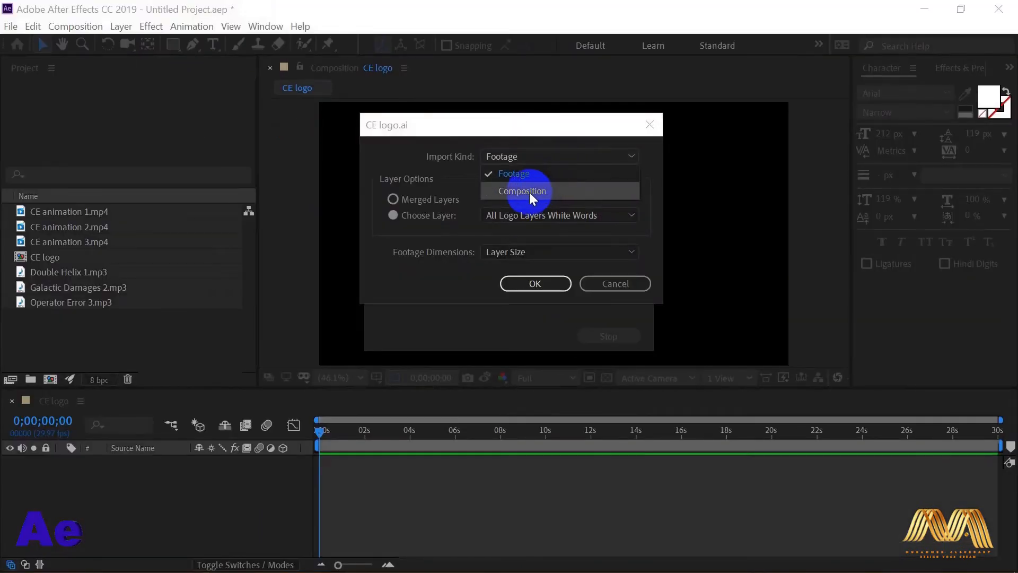
click(530, 196)
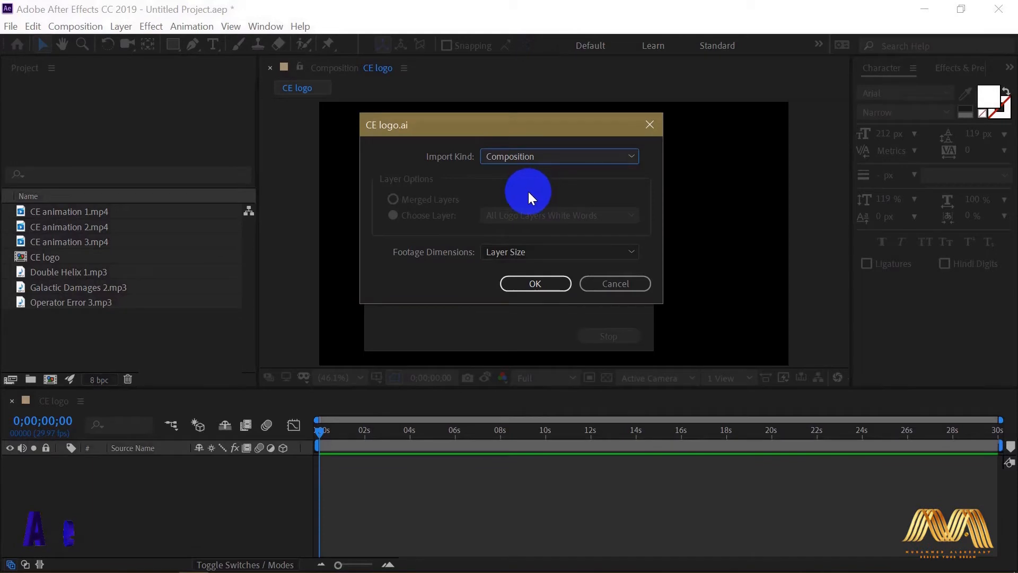
click(529, 285)
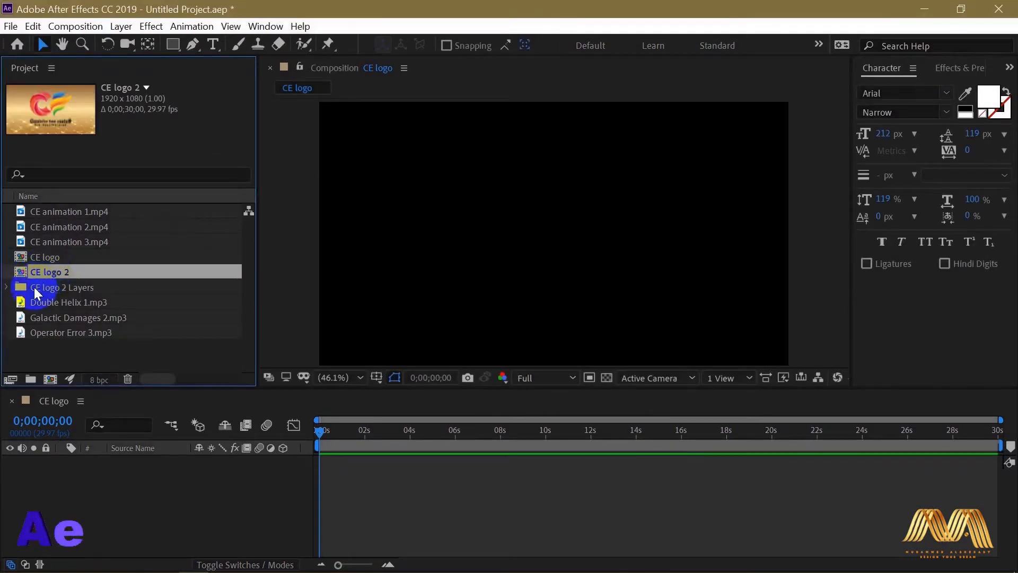
Examine the Illustrator layers in the CE logo 2 Layers folder and preview the black-words and white-words logo layers
click(8, 288)
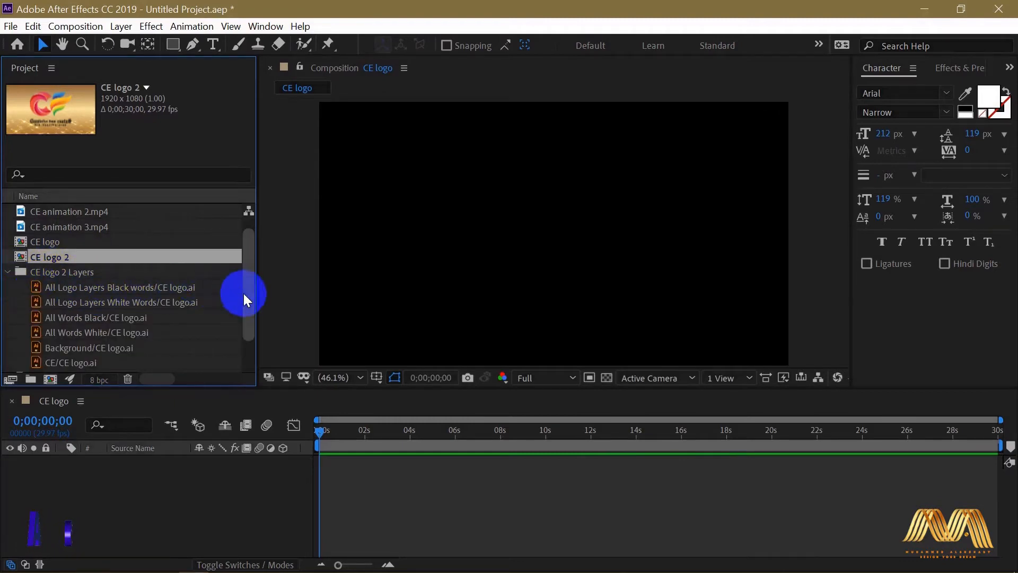
drag(246, 295, 243, 311)
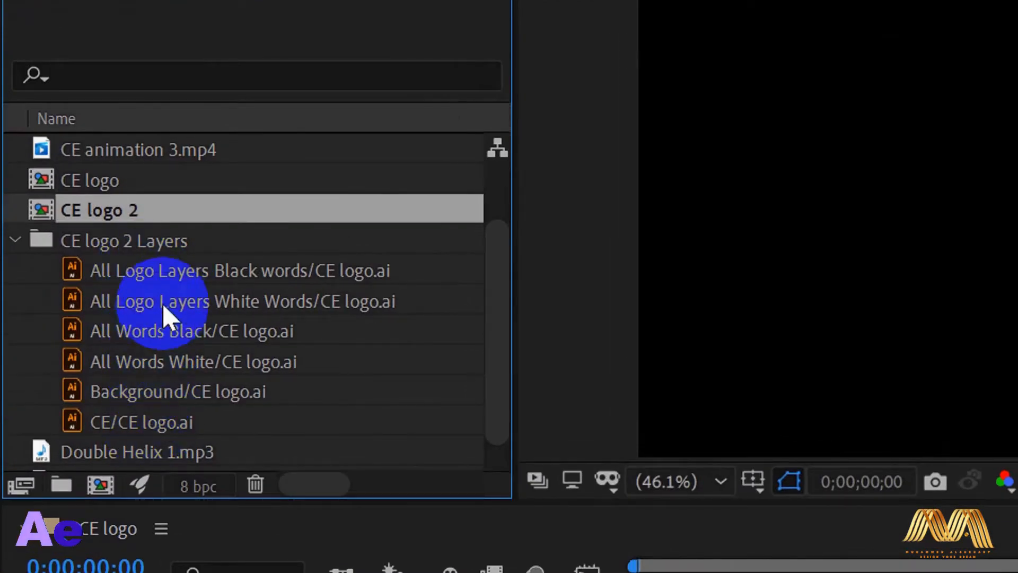
click(175, 271)
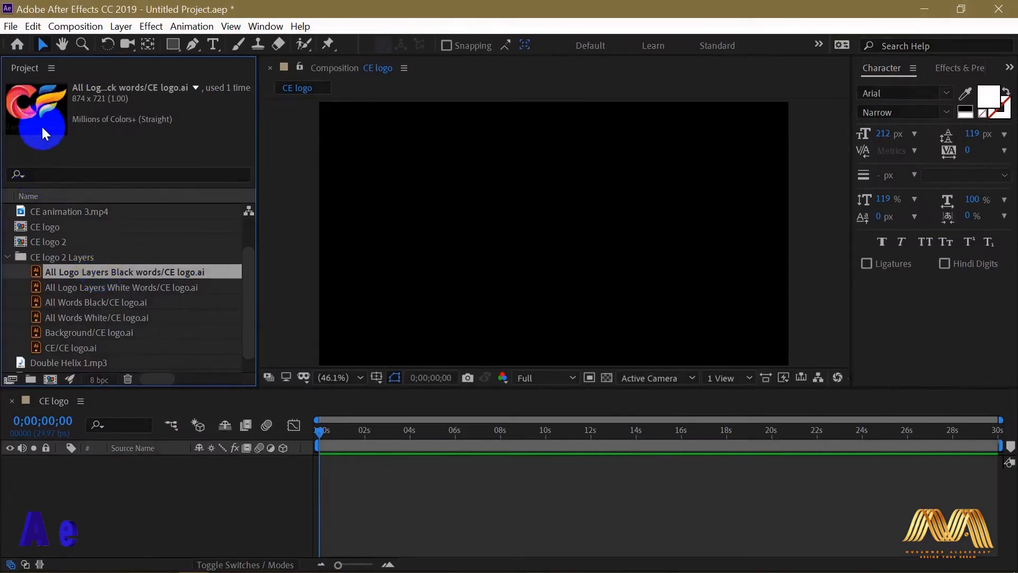
click(71, 287)
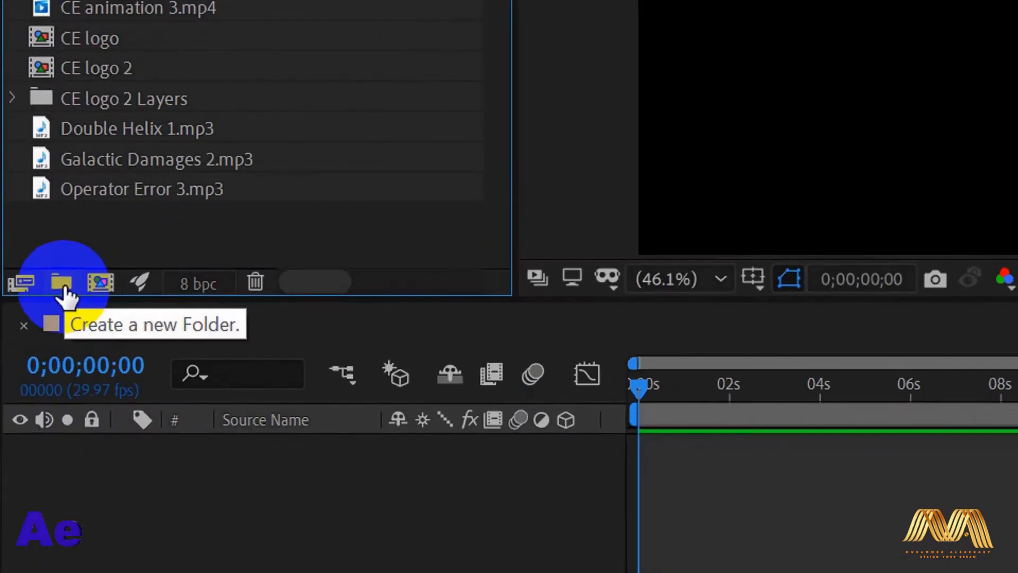
Create a project folder named Audio and move the three MP3 files into it
click(60, 286)
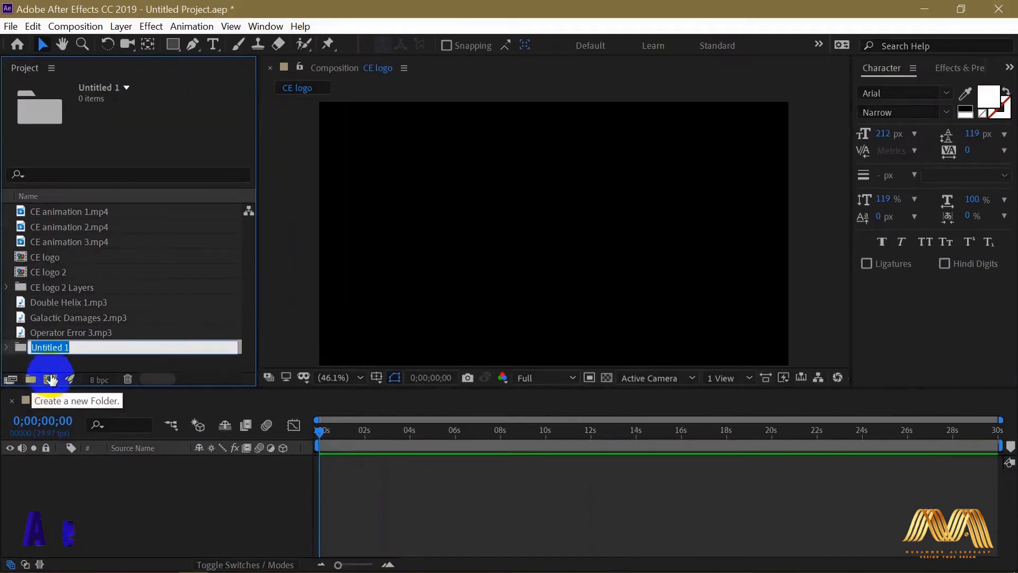
text(Audio)
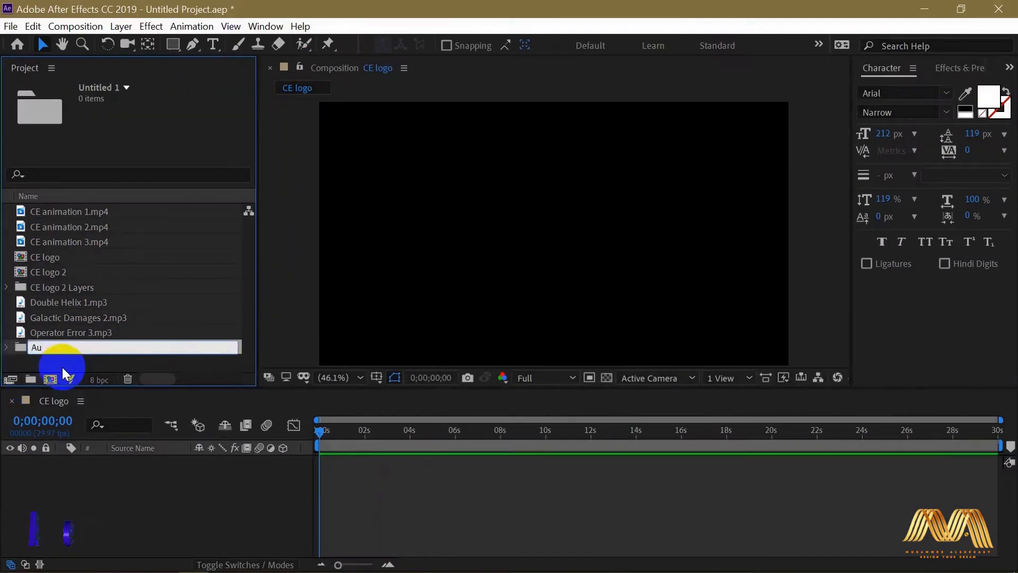
key(Return)
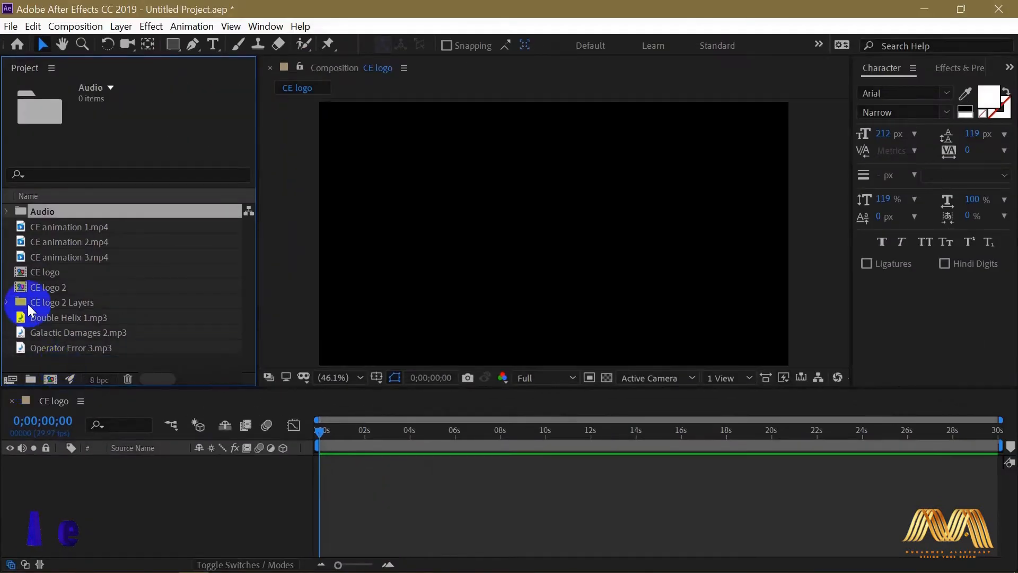
drag(59, 355, 9, 220)
click(6, 211)
click(7, 211)
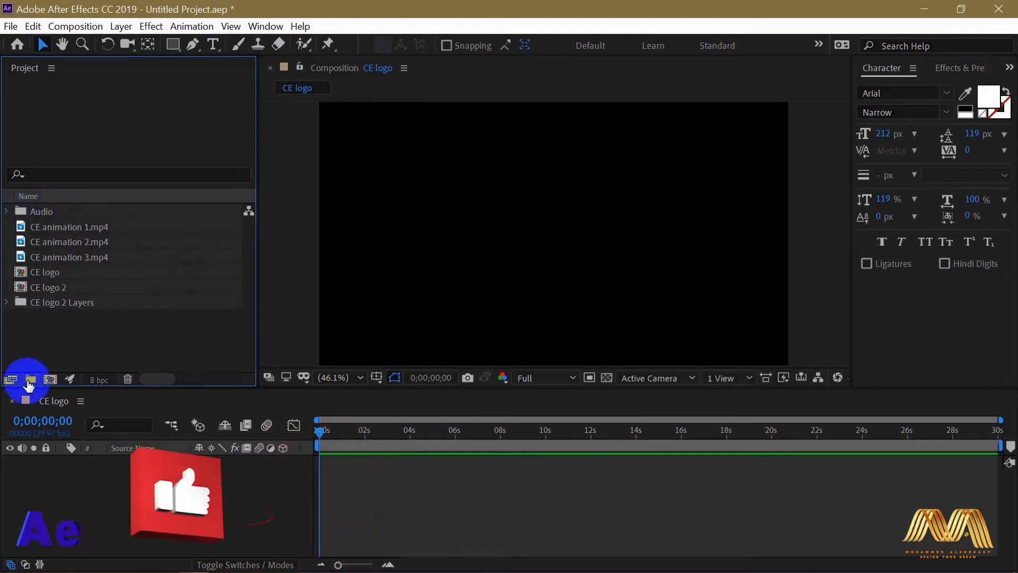
Create a project folder named Video and move the three CE animation clips into it
click(30, 379)
text(Video)
key(Return)
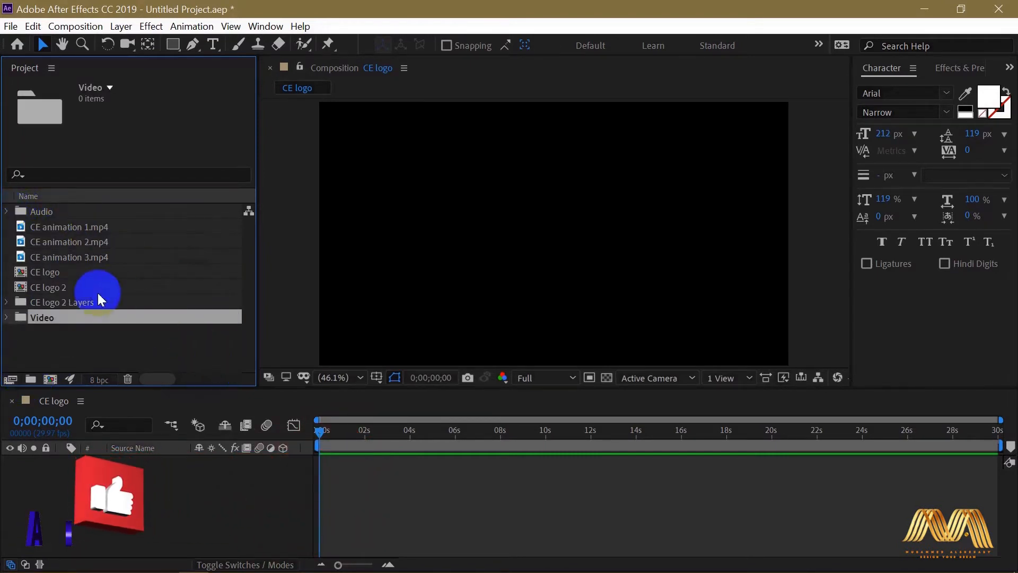
click(59, 227)
shift+click(59, 256)
drag(59, 256, 62, 317)
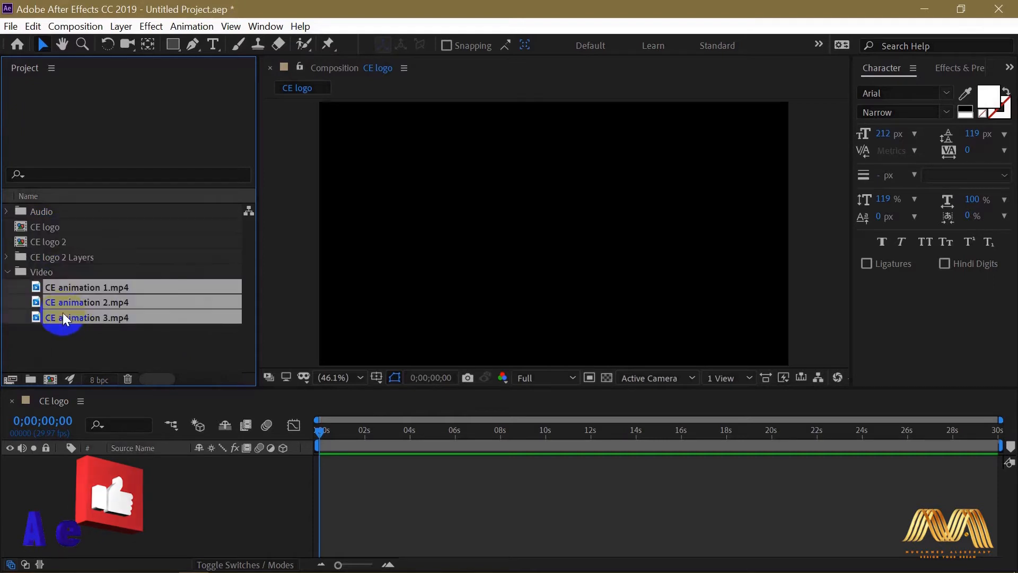
click(8, 273)
Review the contents of the CE logo 2 Layers folder, then collapse it
double_click(55, 257)
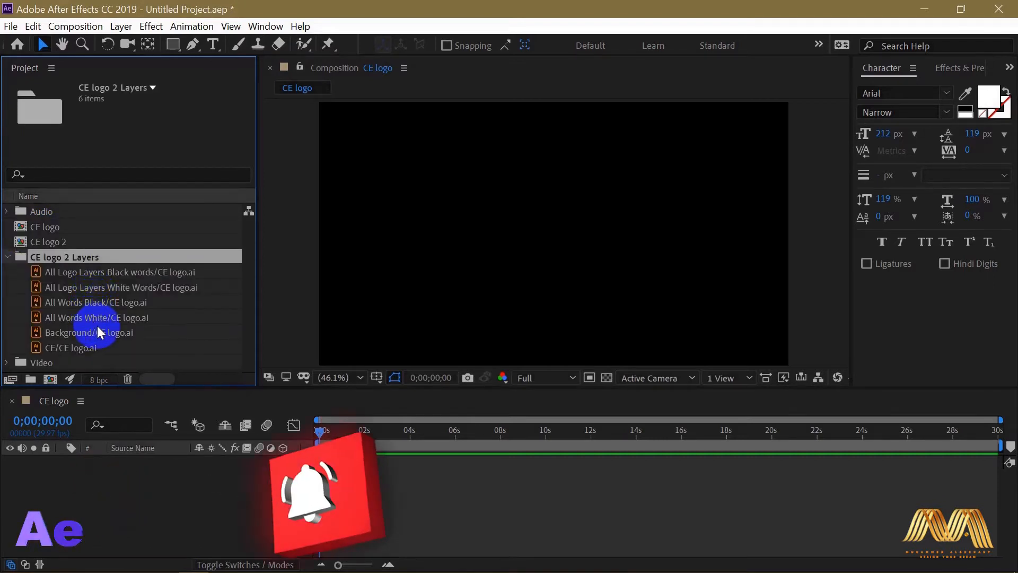
click(8, 257)
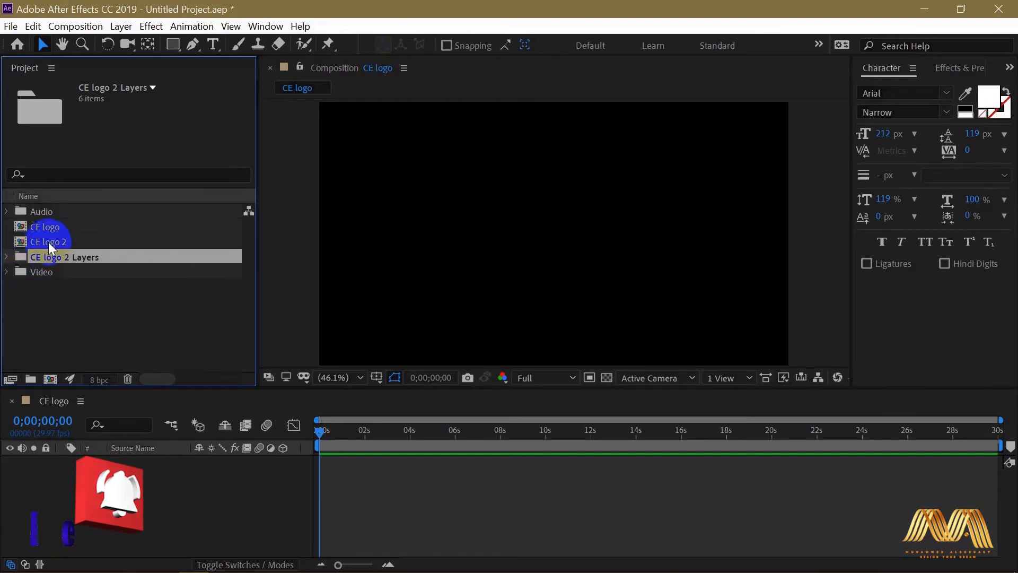
click(8, 258)
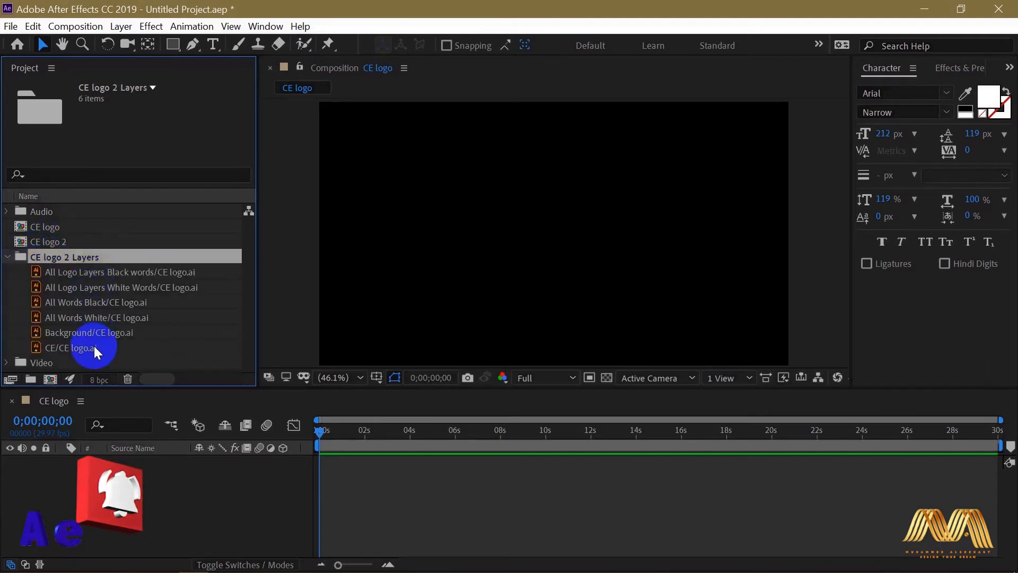
click(8, 256)
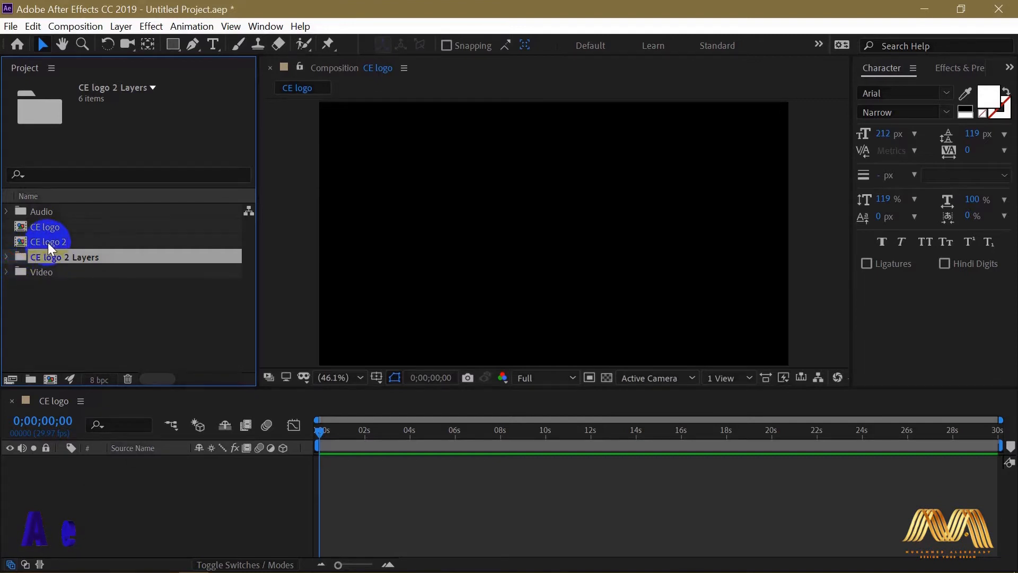
Open the CE logo 2 composition, make the timeline area taller and set the composition view to 33.3%
double_click(47, 243)
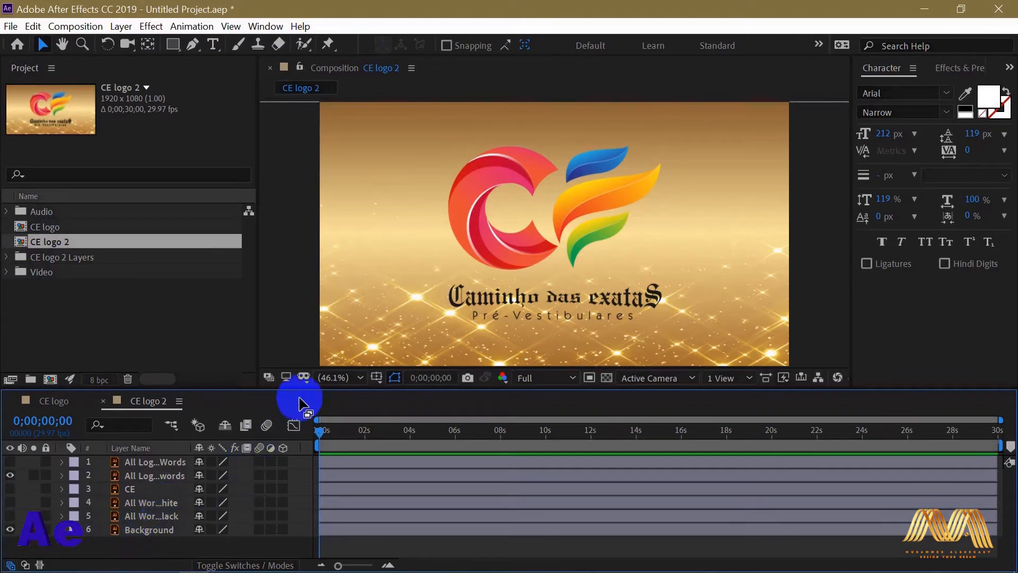
drag(300, 389, 301, 326)
scroll(571, 215, down, 2)
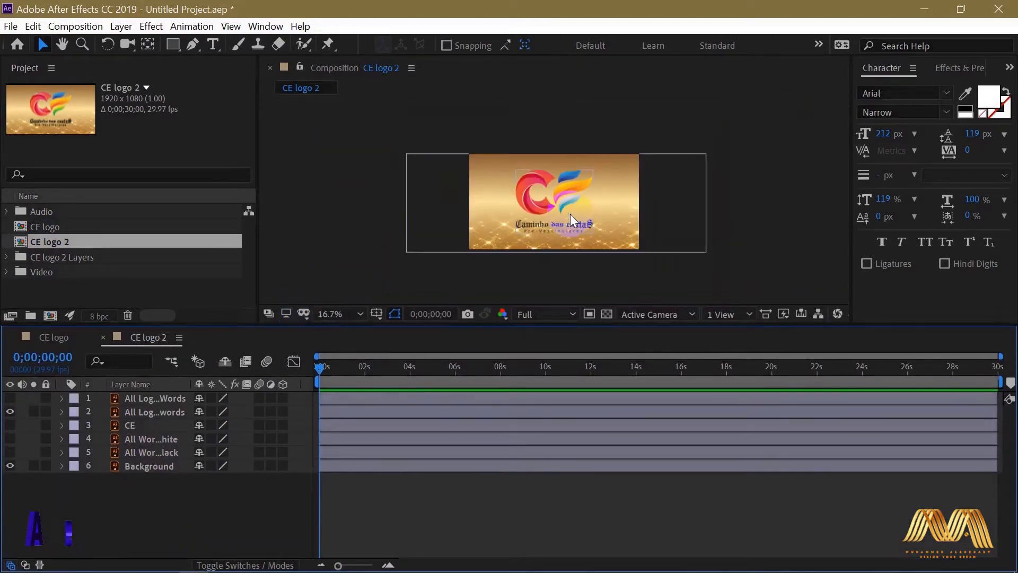
scroll(571, 215, up, 2)
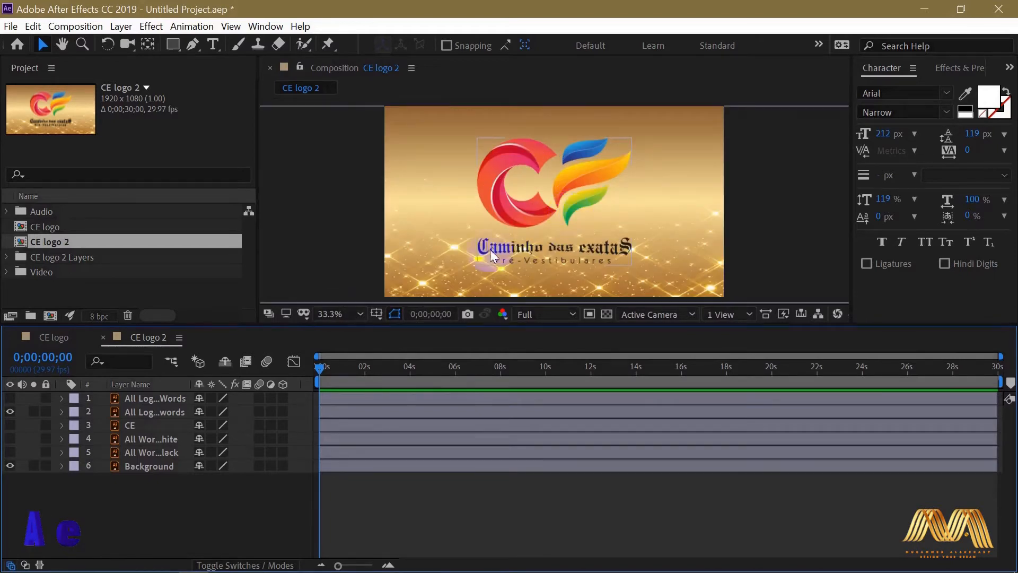
Widen the timeline's layer name column to show full names and select the All Logo Layers Black words layer
click(97, 486)
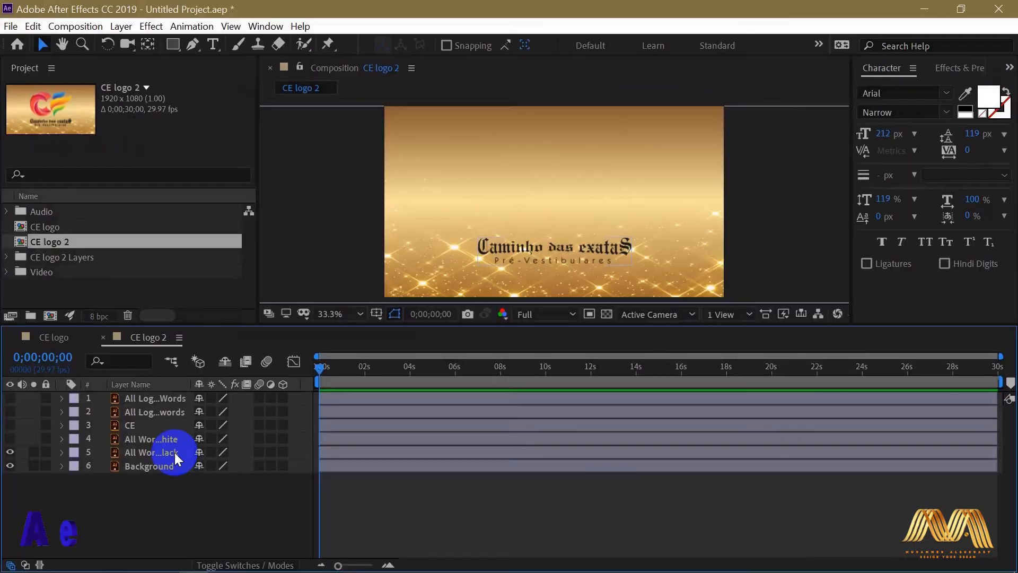
drag(188, 384, 265, 386)
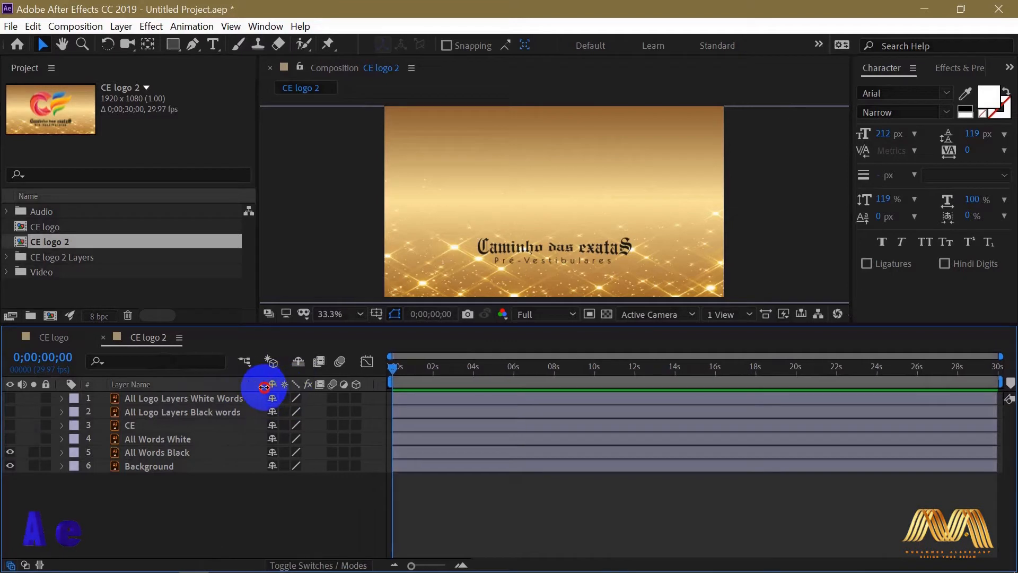
click(159, 412)
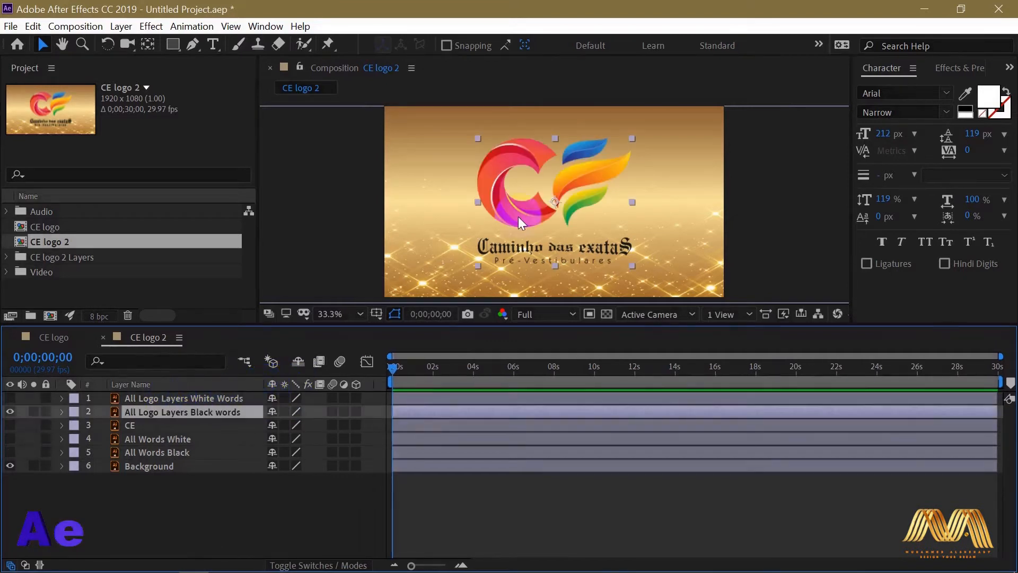
Try moving the selected black-words logo toward the upper-left corner of the frame with the Selection tool, undoing the move
click(43, 47)
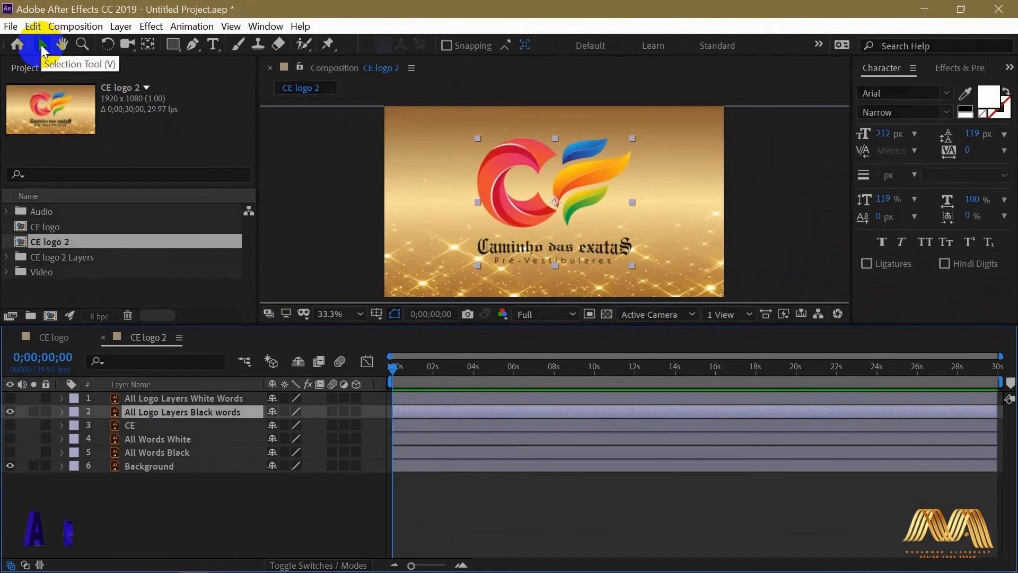
drag(517, 216, 432, 196)
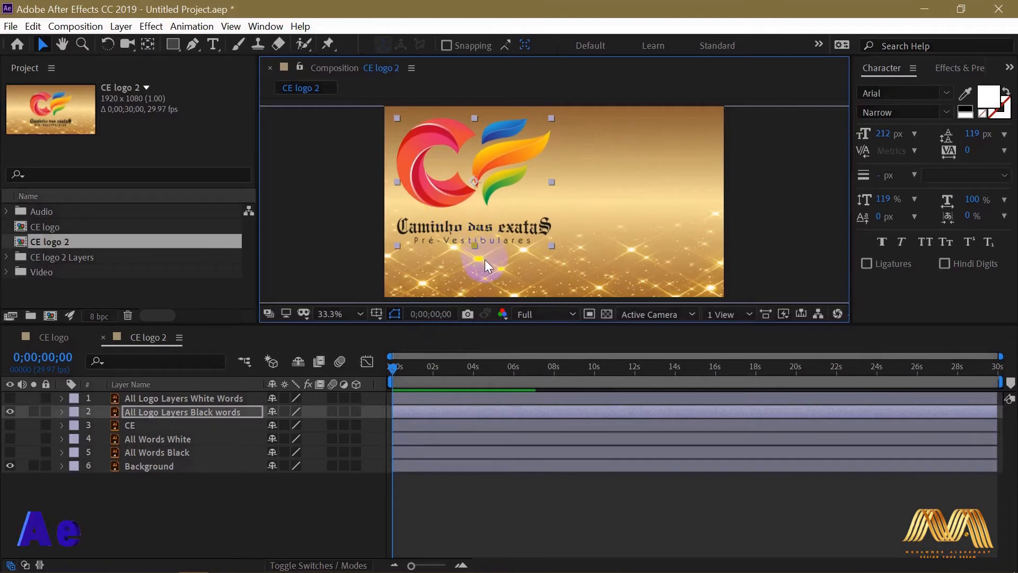
key(ctrl+z)
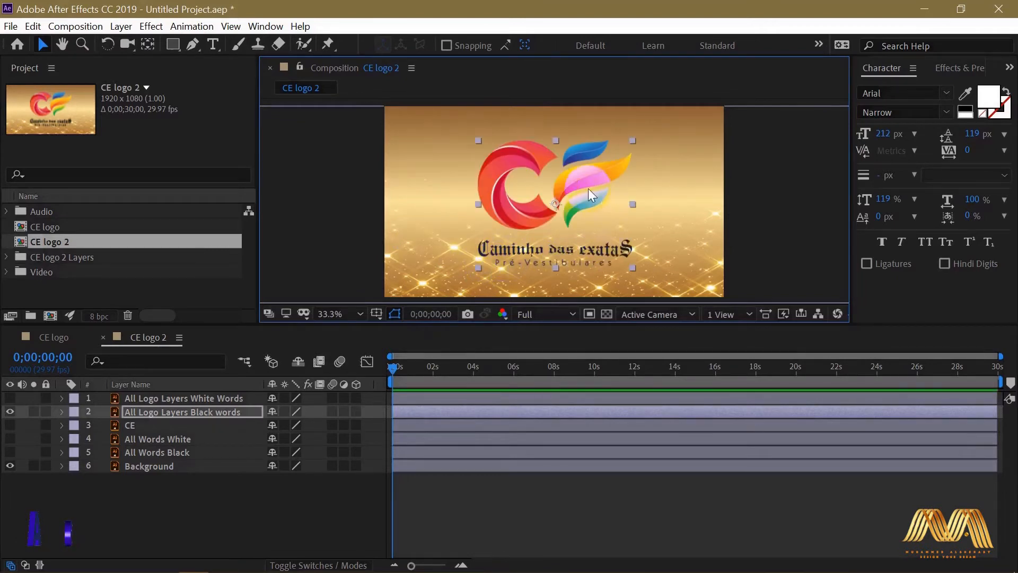
drag(515, 222, 444, 190)
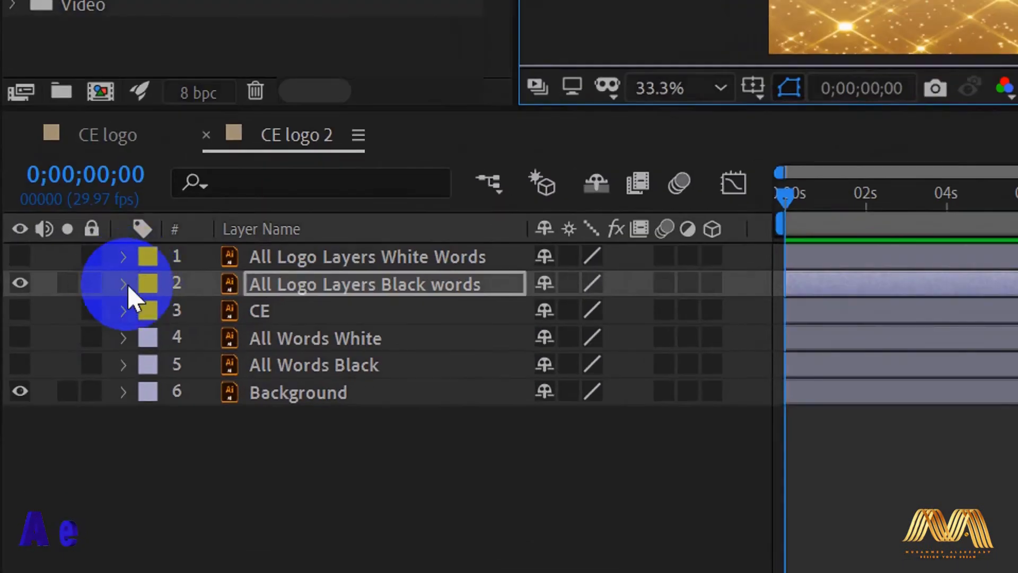
Expand the black-words logo layer's Transform properties and shift its anchor point to about 440, 369.5 with the Pan Behind tool
click(120, 285)
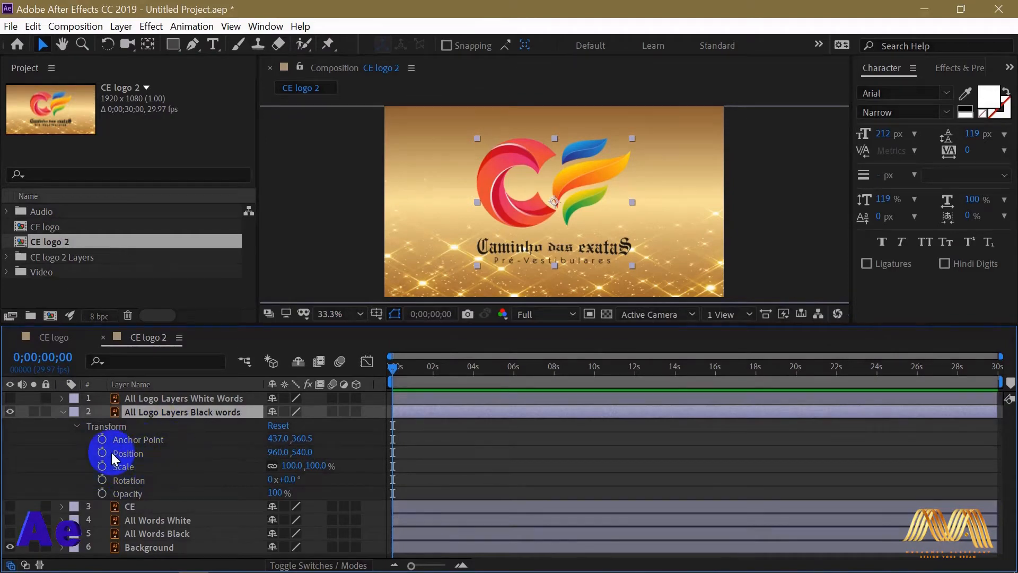
click(136, 443)
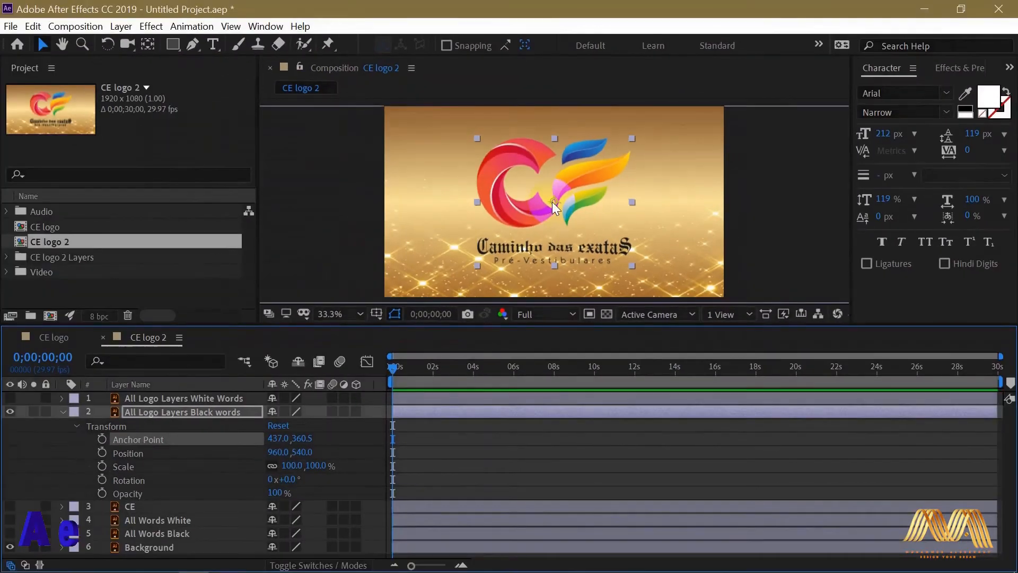
click(147, 47)
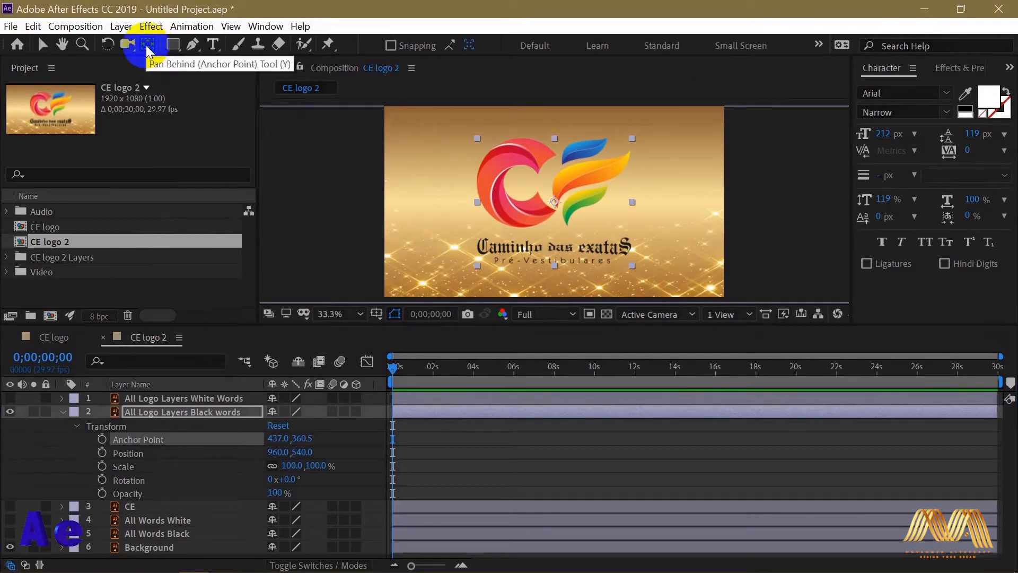
drag(568, 185, 555, 202)
click(187, 441)
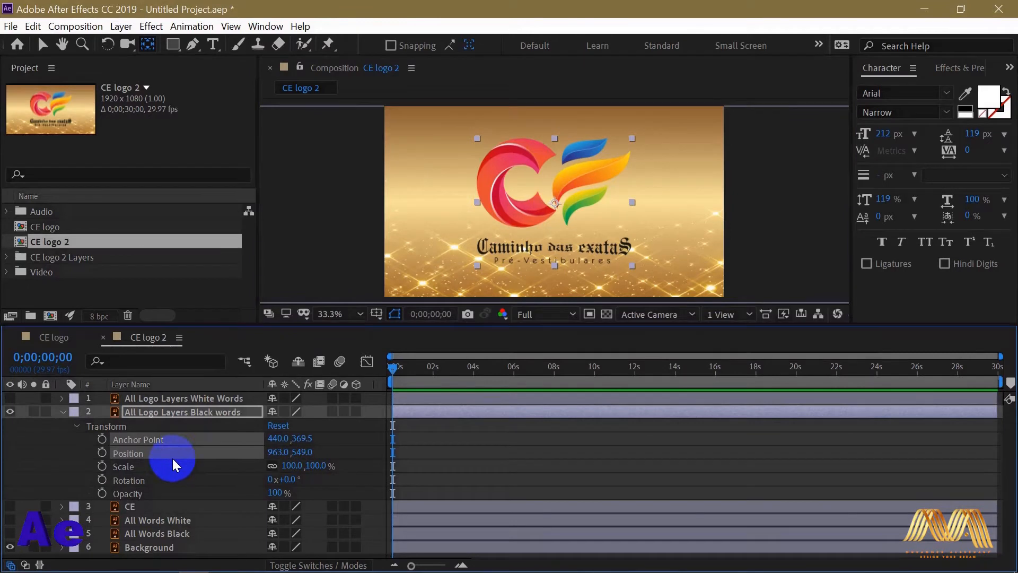
Switch back to the Selection tool and enable Position keyframing for the black-words logo layer at 0;00;00;00
click(148, 464)
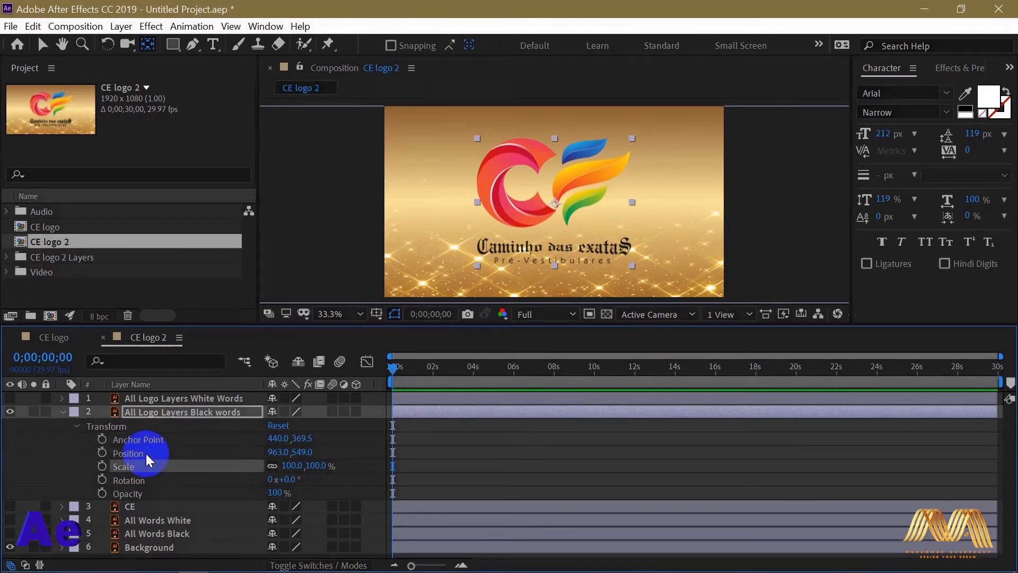
key(v)
click(139, 455)
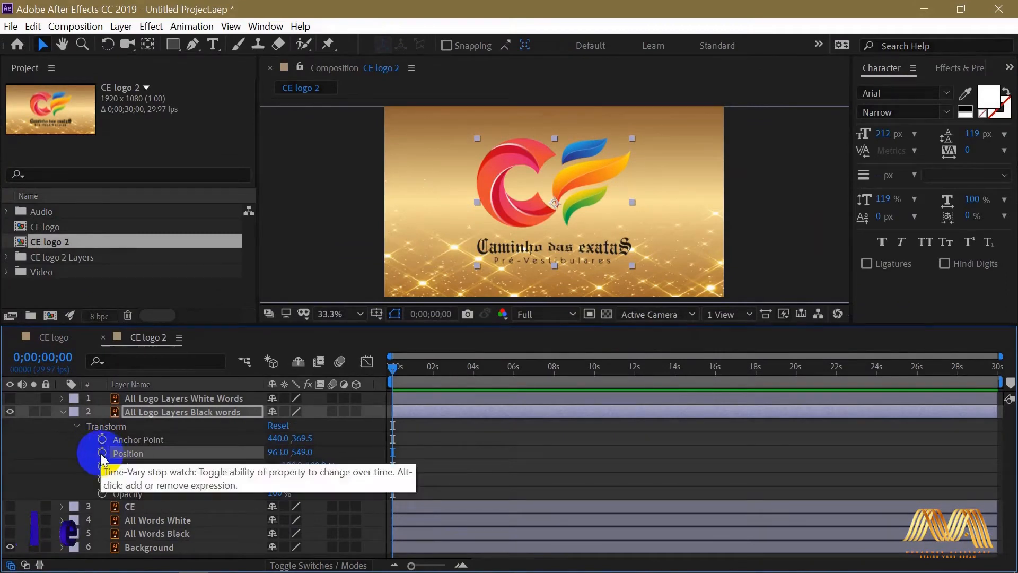
click(102, 453)
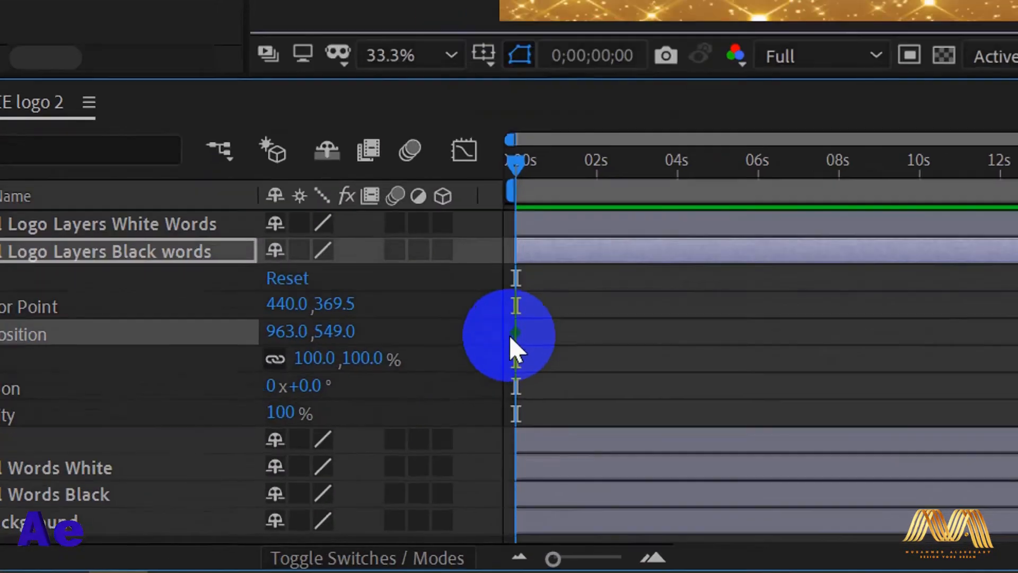
mouse_move(396, 457)
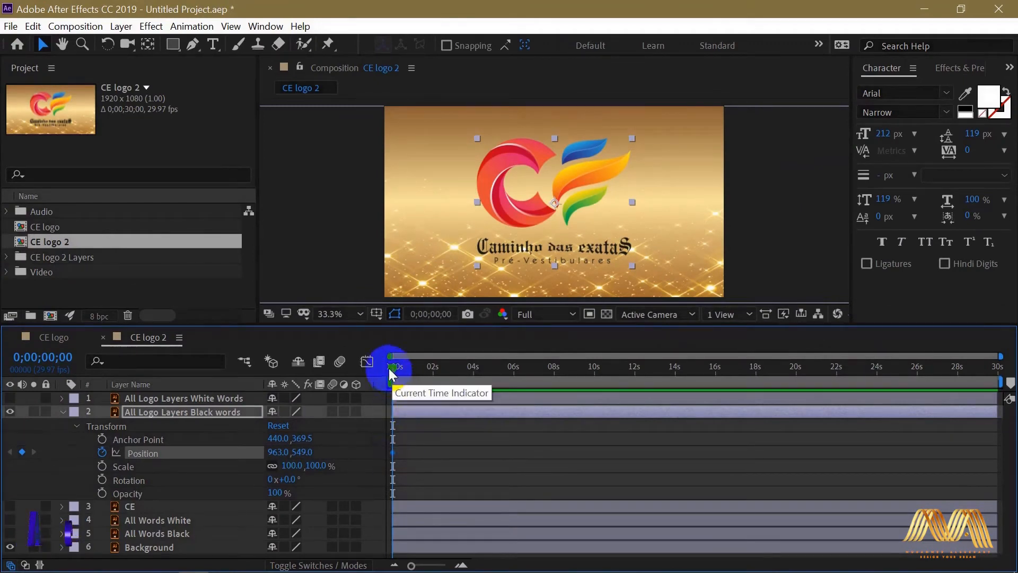
mouse_move(395, 366)
mouse_down()
mouse_move(426, 365)
mouse_move(392, 367)
mouse_up()
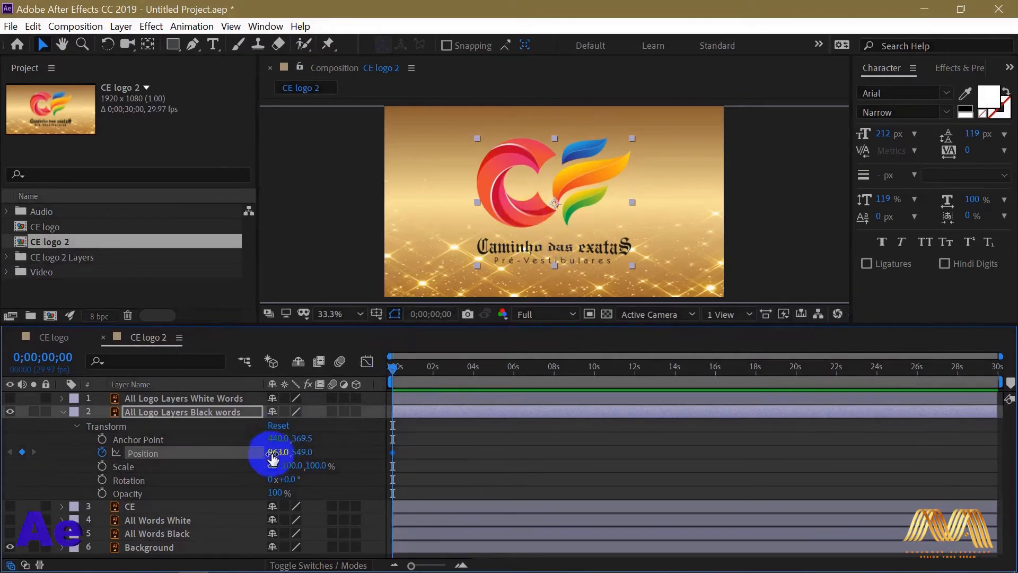
At 0;00;01;29, move the logo horizontally beyond the frame's left edge, to a Position of about -534, 549, as a second keyframe
drag(393, 368, 432, 371)
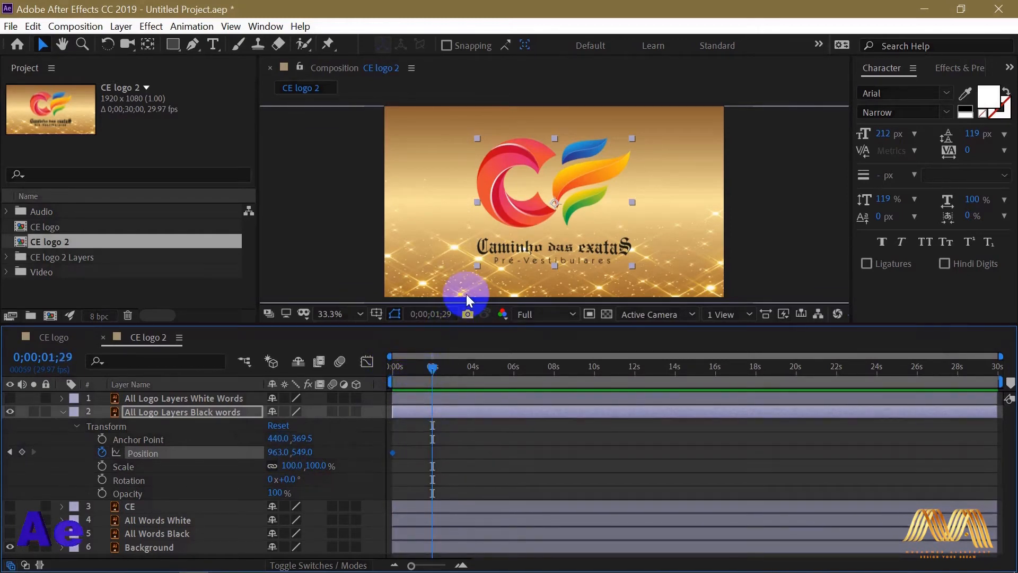
key(space)
drag(518, 238, 611, 236)
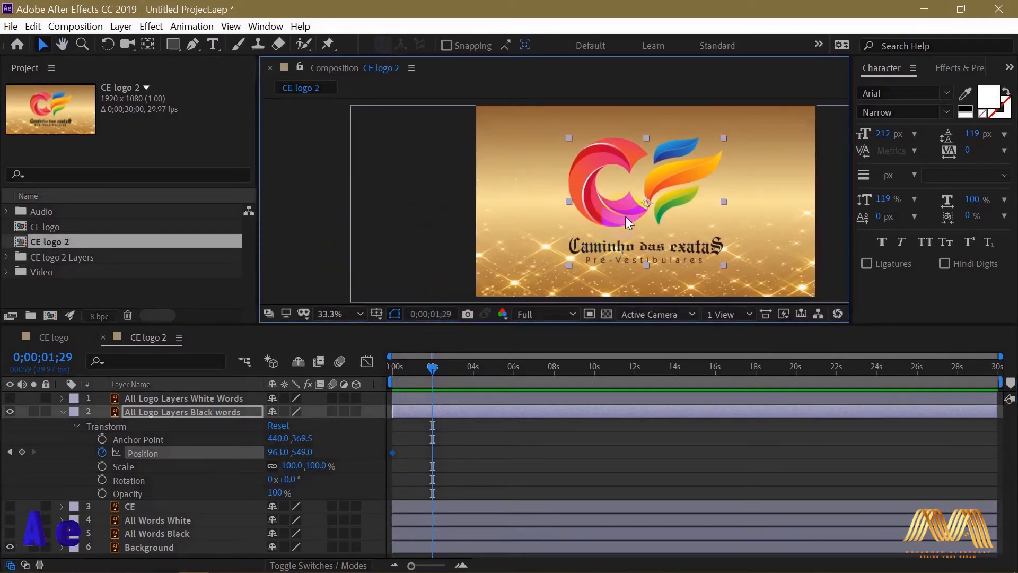
drag(626, 217, 360, 225)
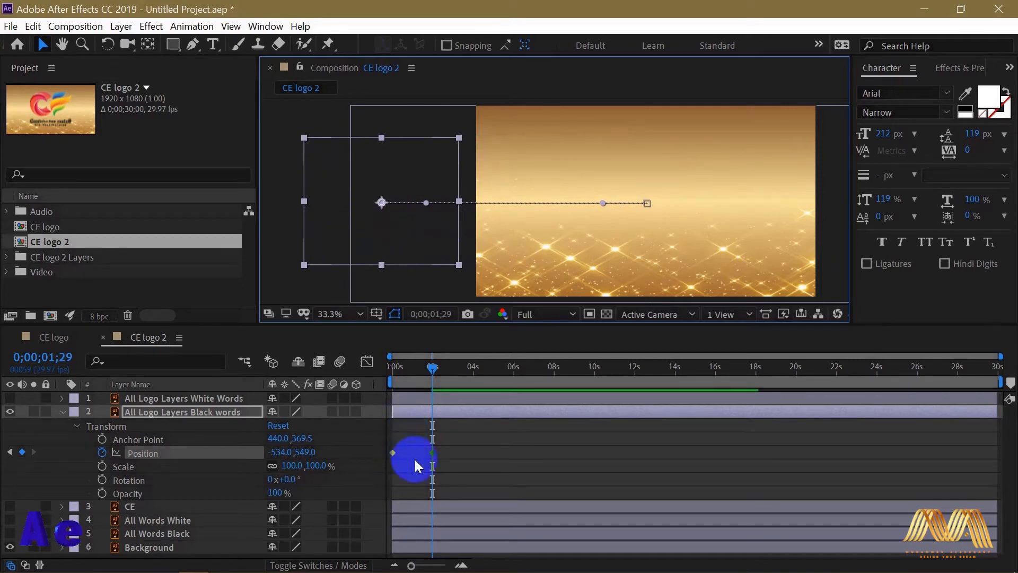
mouse_move(431, 454)
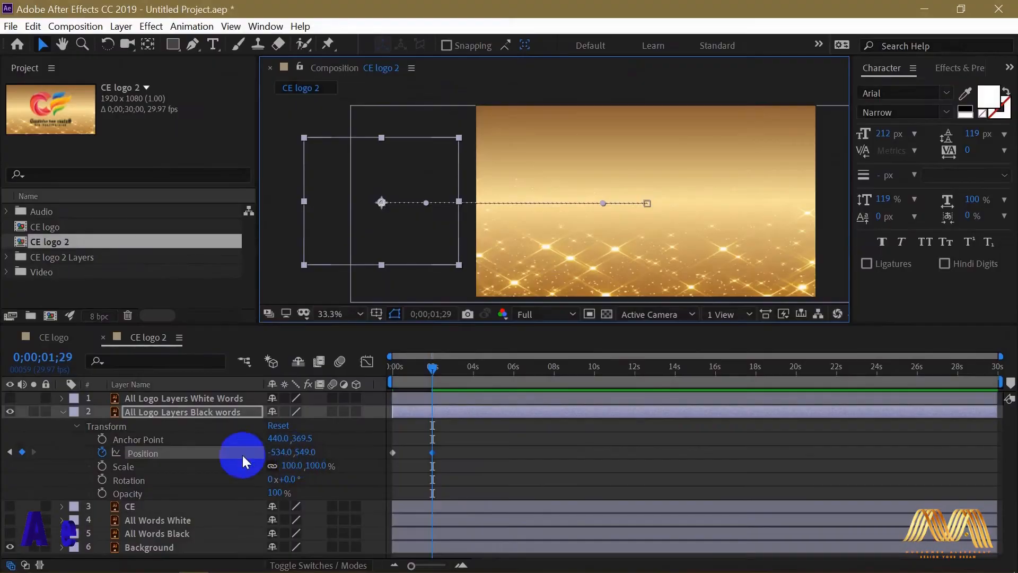
Return to the start of the composition and preview the logo's Position animation past its second keyframe
click(433, 367)
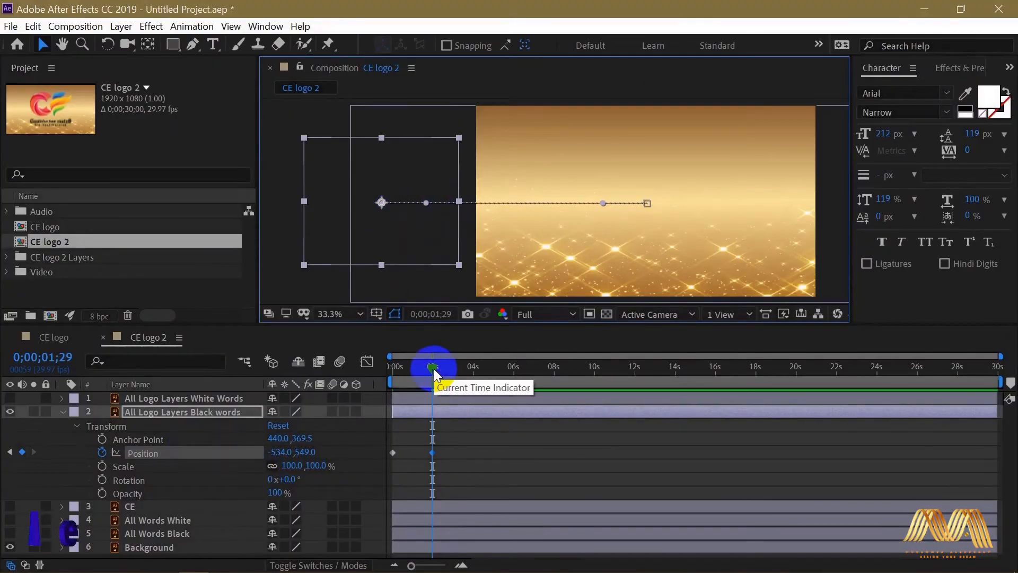
drag(433, 368, 377, 367)
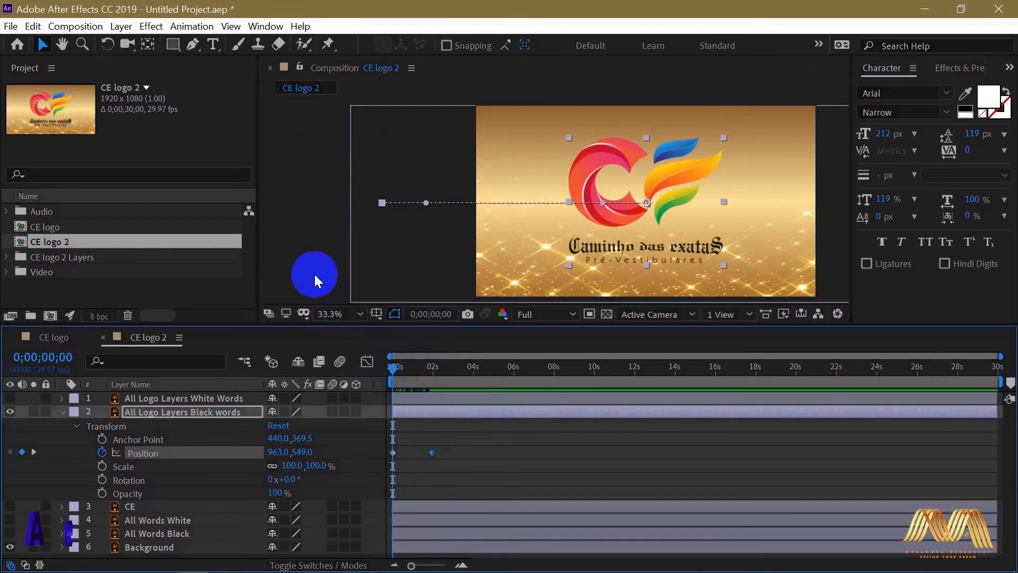
click(322, 226)
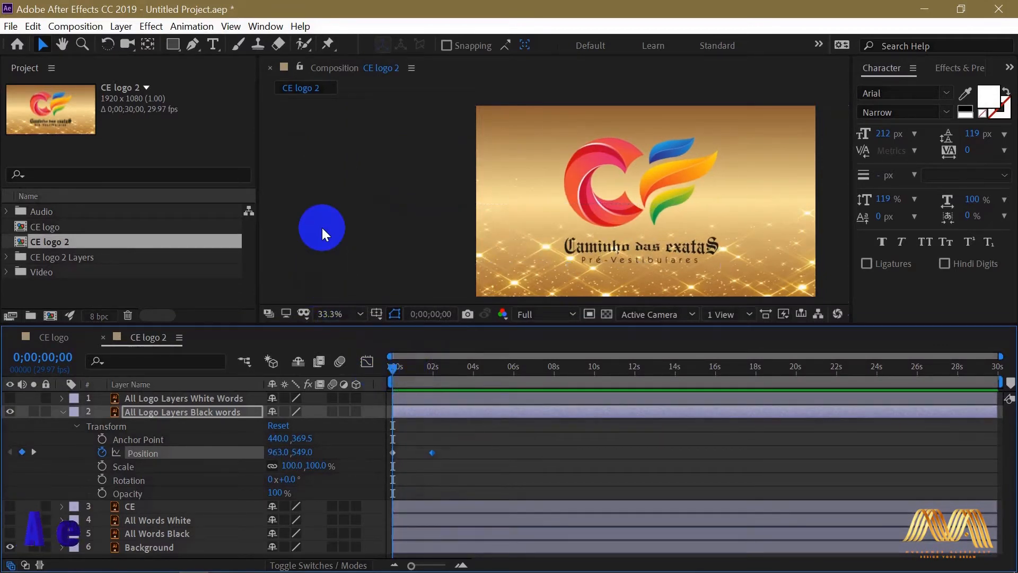
key(space)
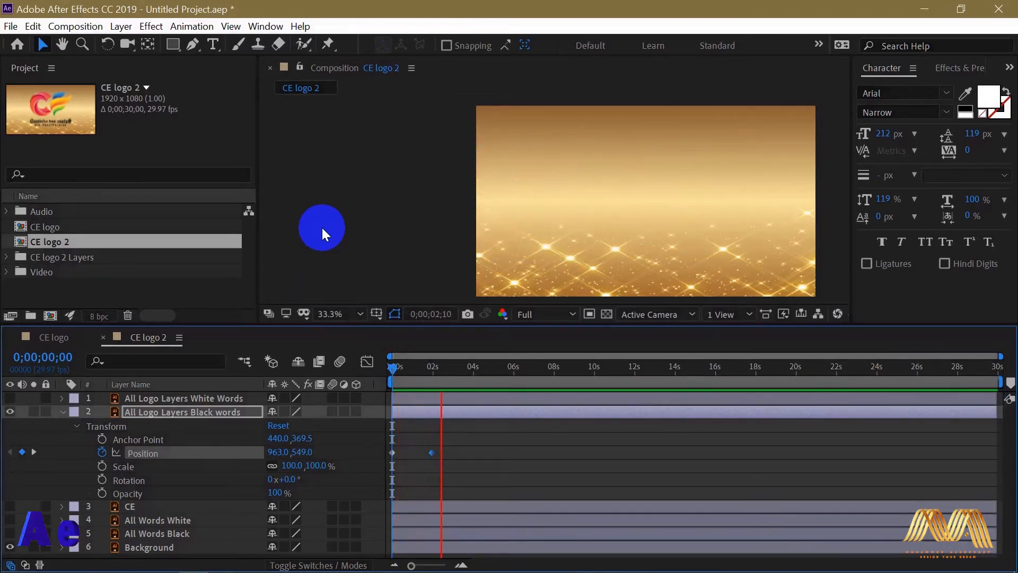
key(space)
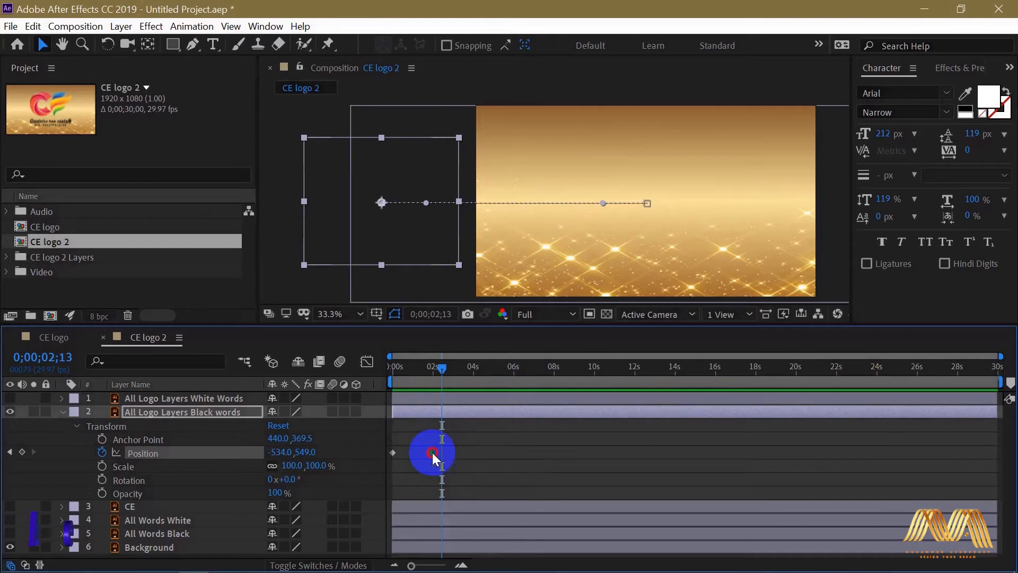
Slow the logo's exit by moving the second Position keyframe to about 5.5 seconds, and preview the animation from the start
drag(432, 456, 504, 459)
drag(436, 368, 393, 368)
click(320, 252)
key(space)
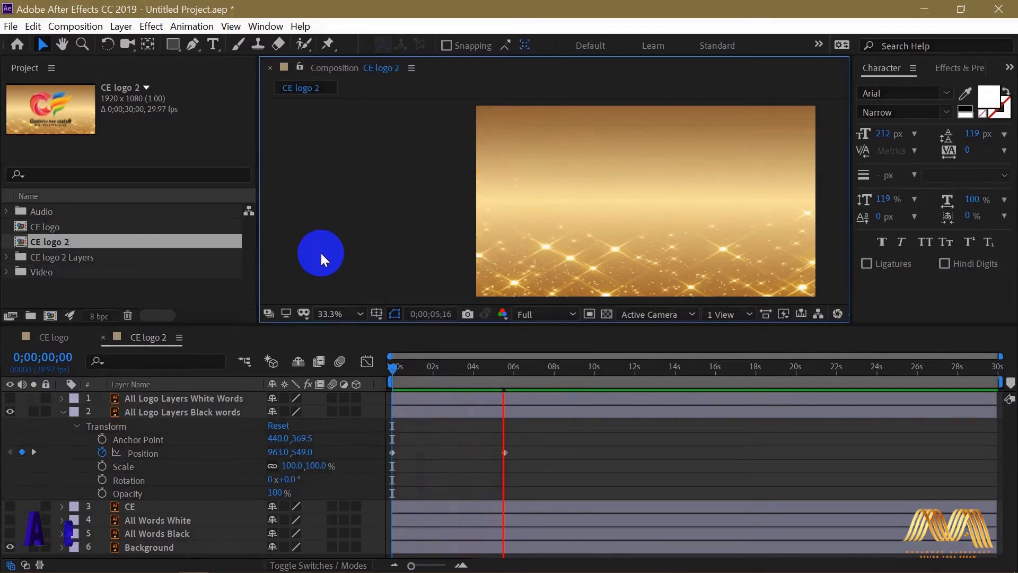
key(space)
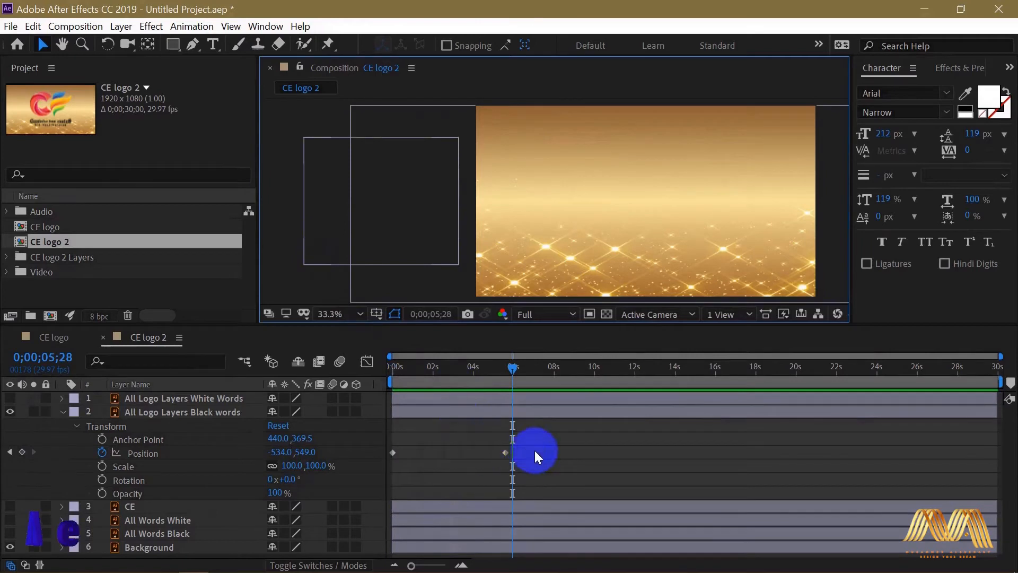
At the composition start, remove all Position keyframes and place the logo outside the frame's left edge at about -486, 549
drag(515, 367, 364, 357)
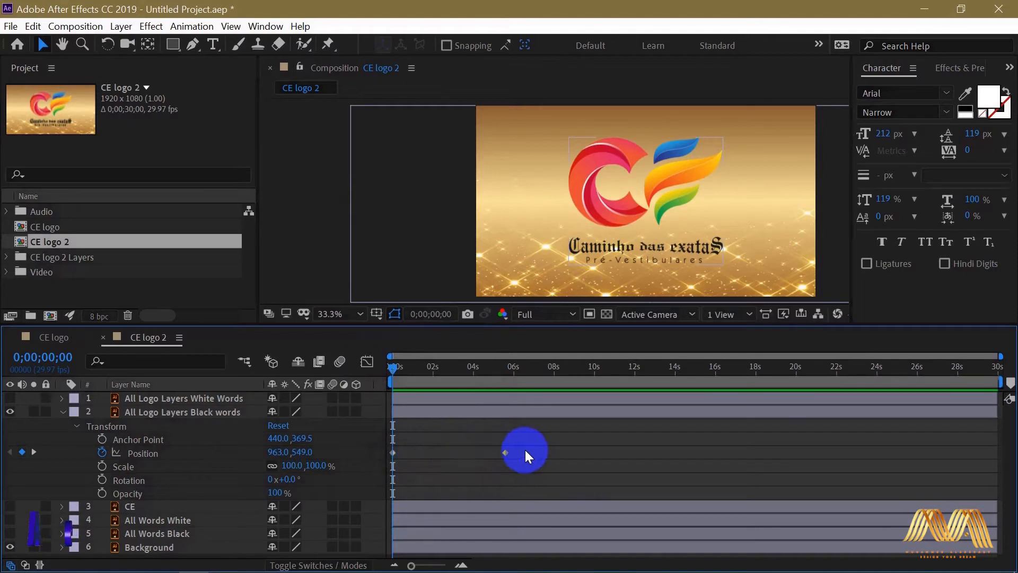
click(497, 452)
click(462, 454)
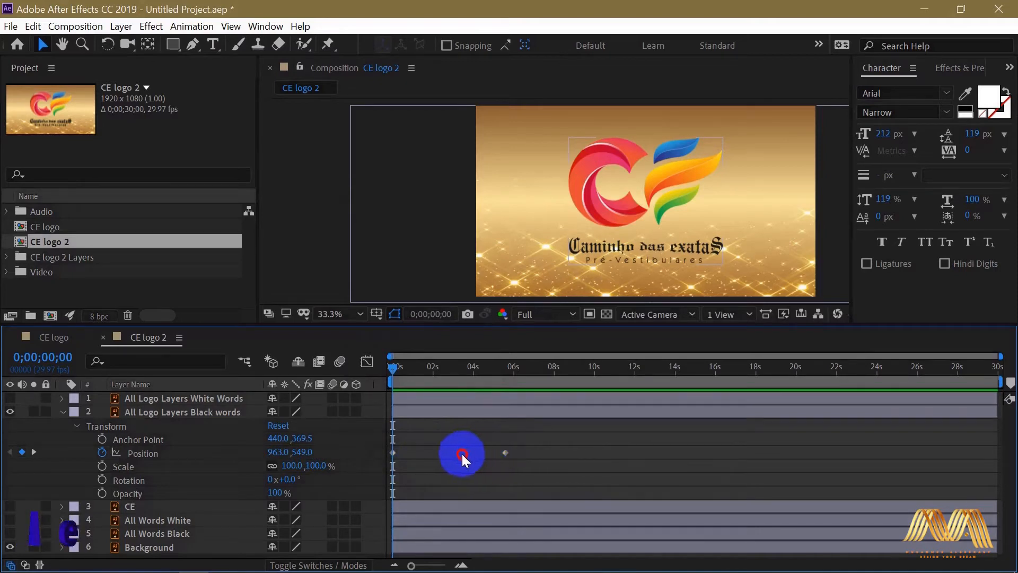
click(394, 456)
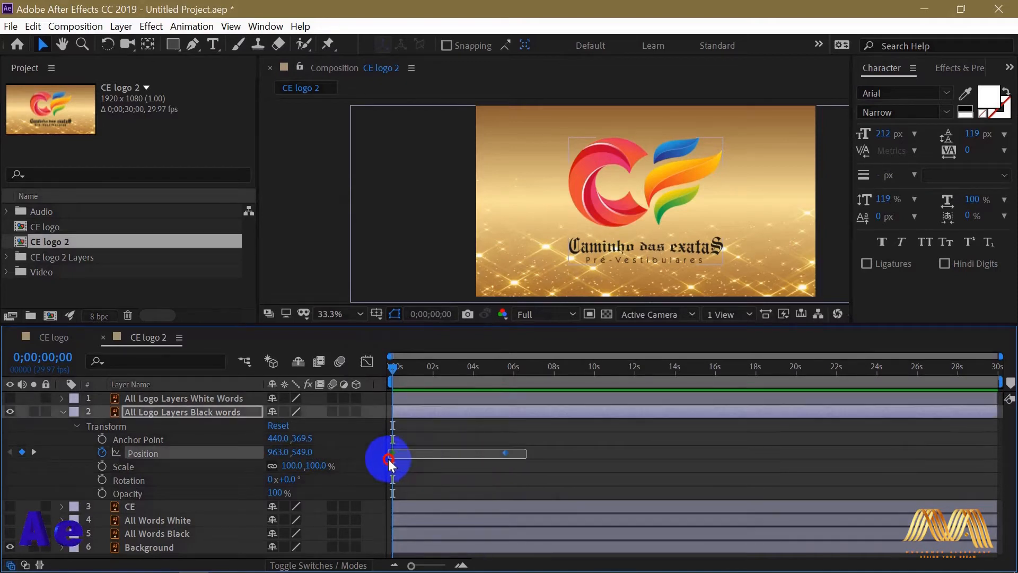
click(102, 453)
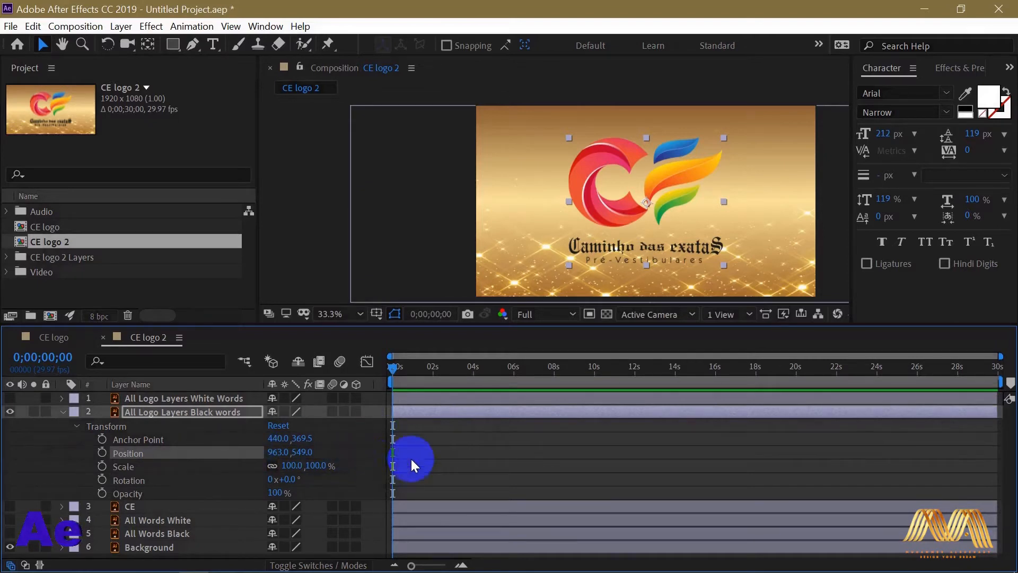
drag(706, 166, 451, 193)
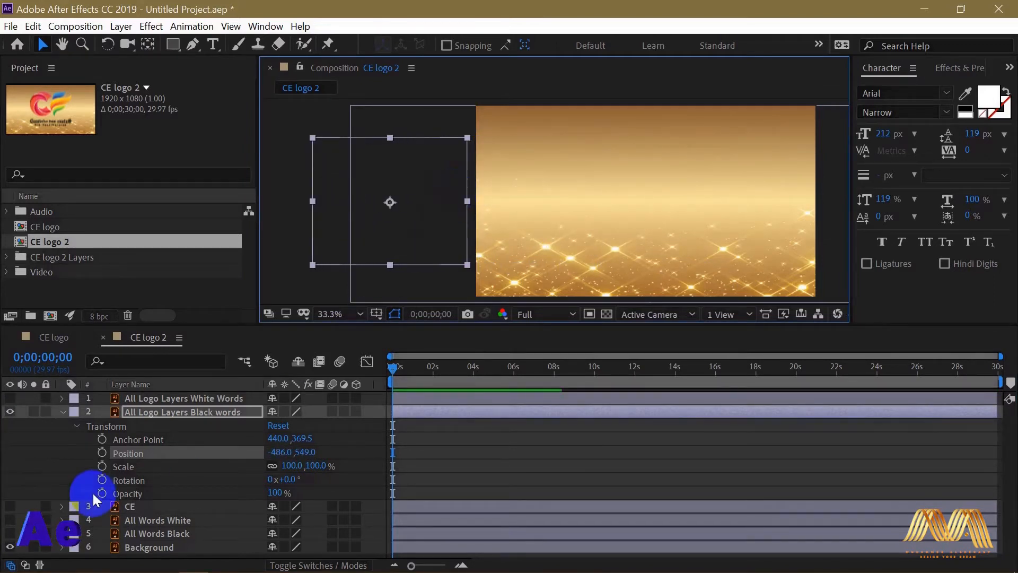
Keyframe the logo's Position at the composition start, then at 0;00;04;02 move it horizontally into the frame's centre at about 948, 549
click(101, 452)
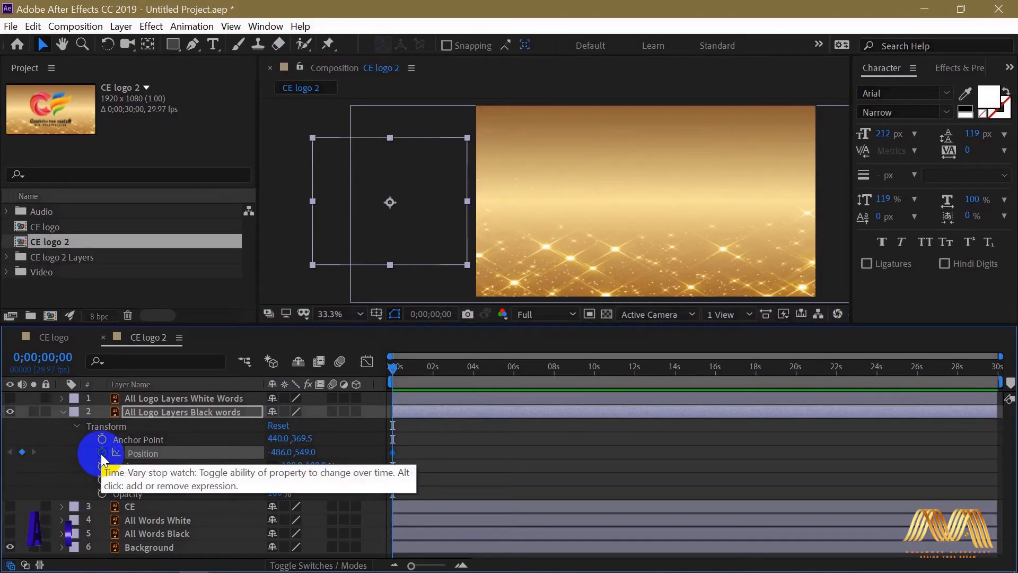
drag(394, 368, 475, 370)
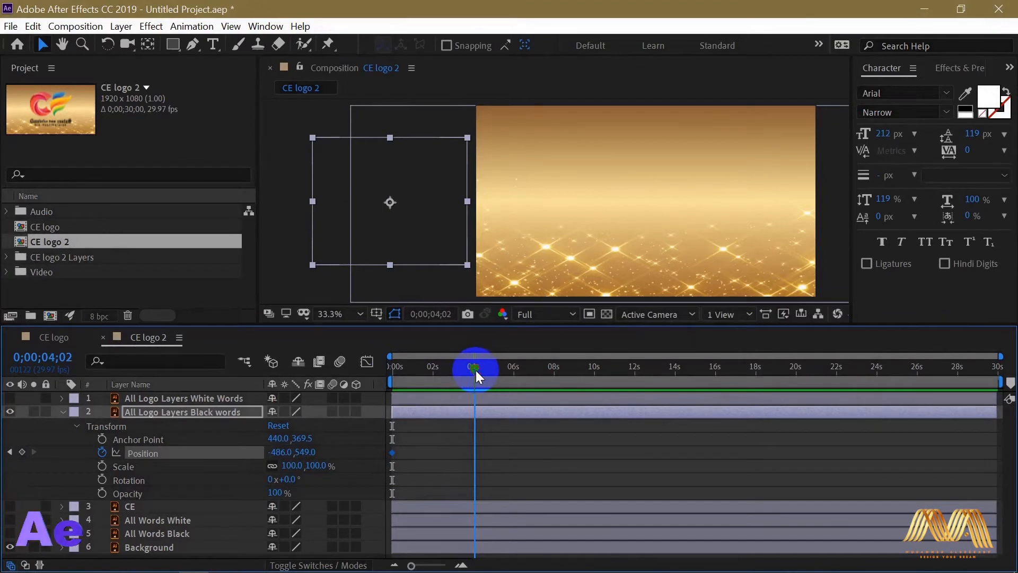
click(467, 450)
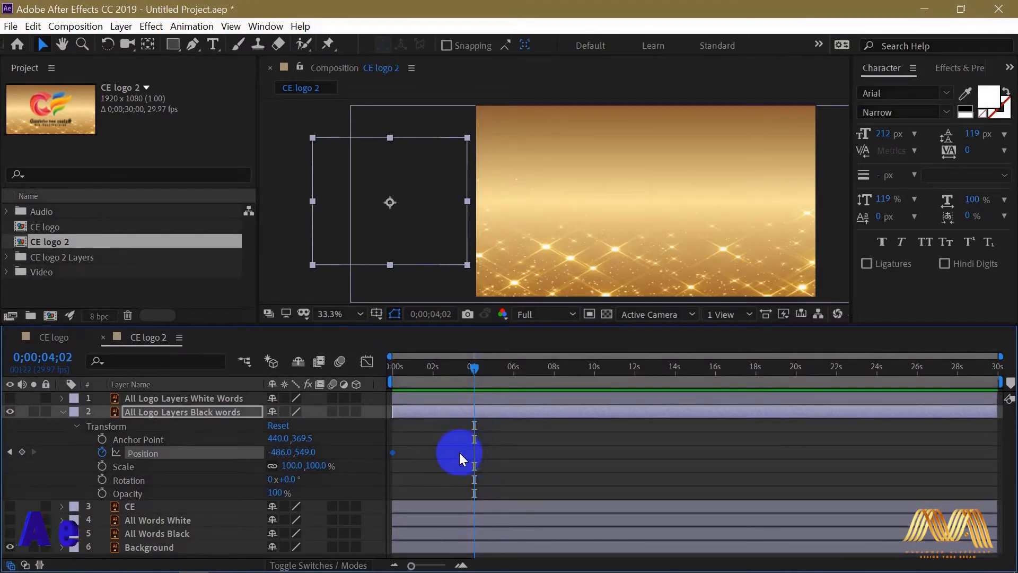
drag(418, 219, 689, 237)
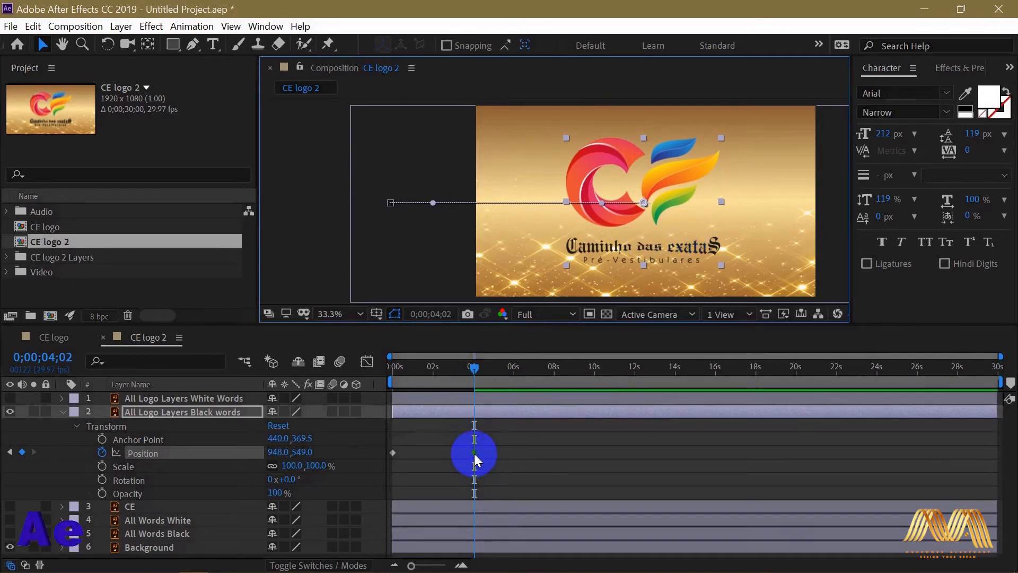
mouse_move(474, 453)
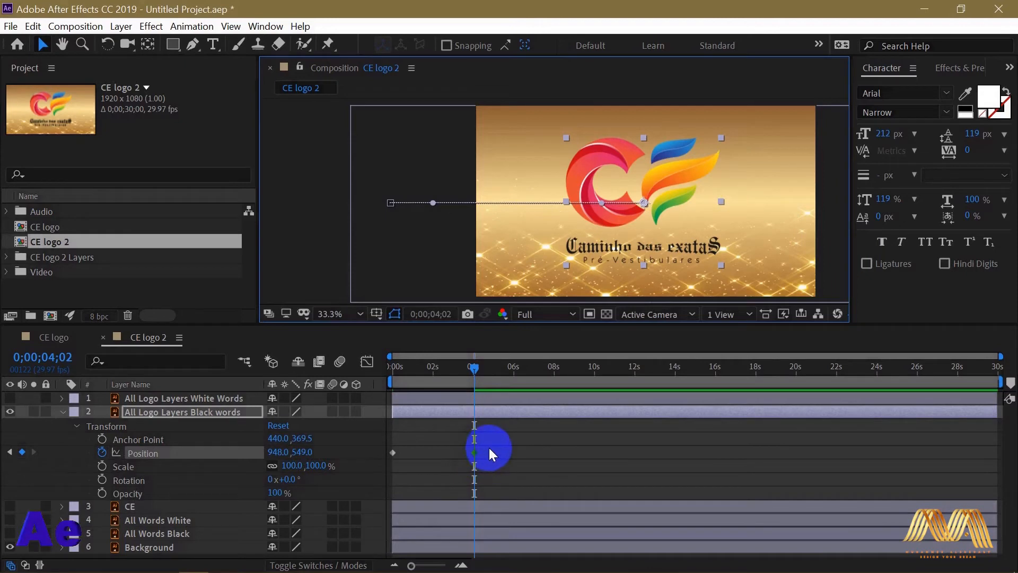
click(489, 445)
Return to the composition start and play the logo's entrance using the Preview controls
drag(473, 367, 379, 365)
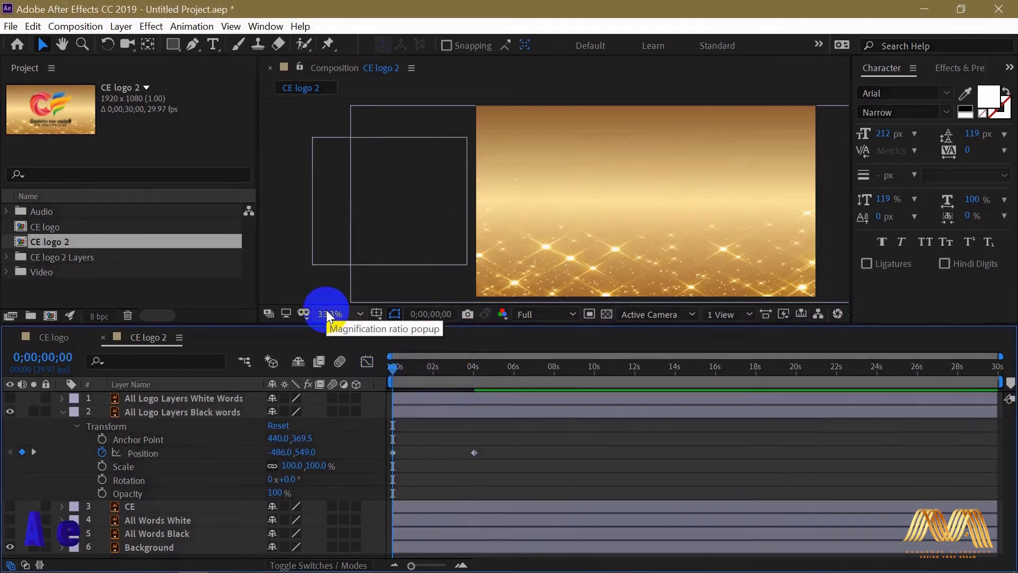
click(1009, 70)
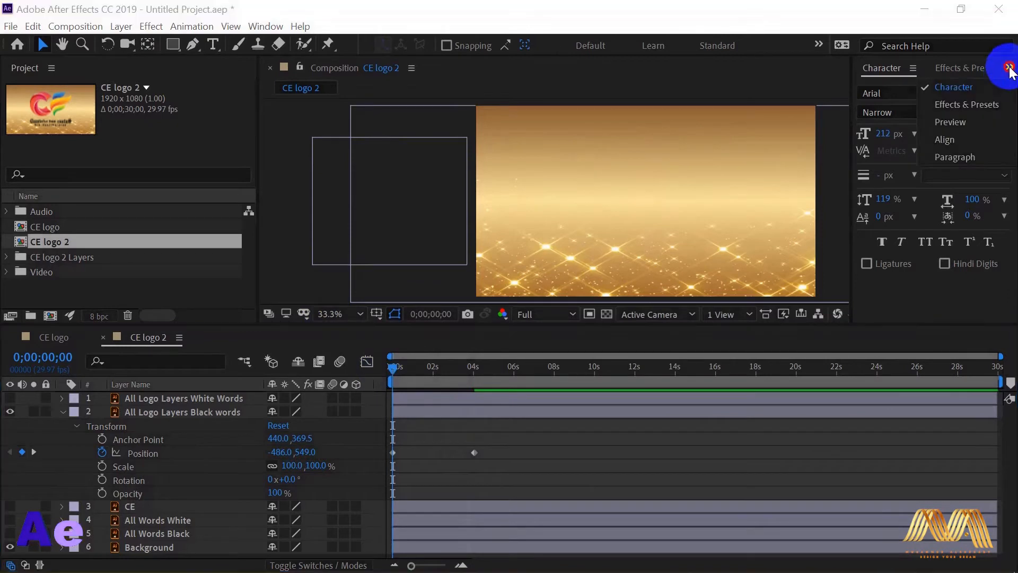
click(975, 121)
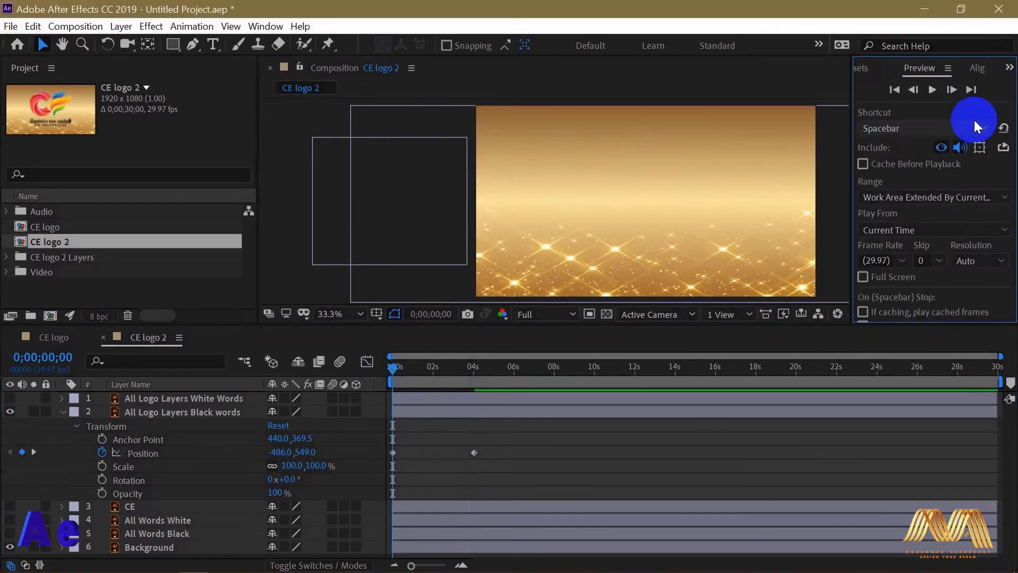
click(933, 89)
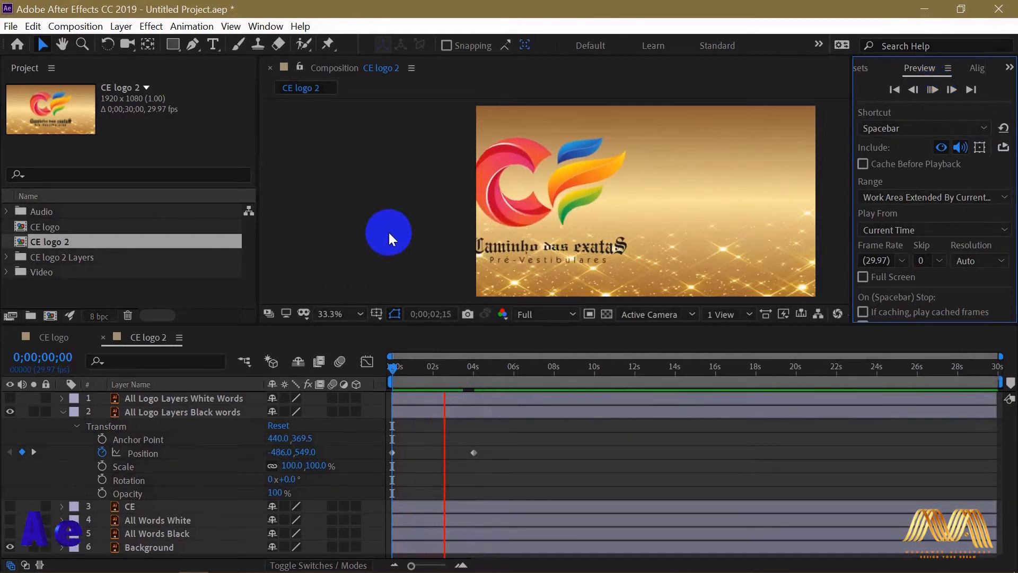
click(388, 231)
Speed up the logo's entrance by moving the second Position keyframe to about 1.8 seconds, and preview it from the start
drag(475, 452, 431, 444)
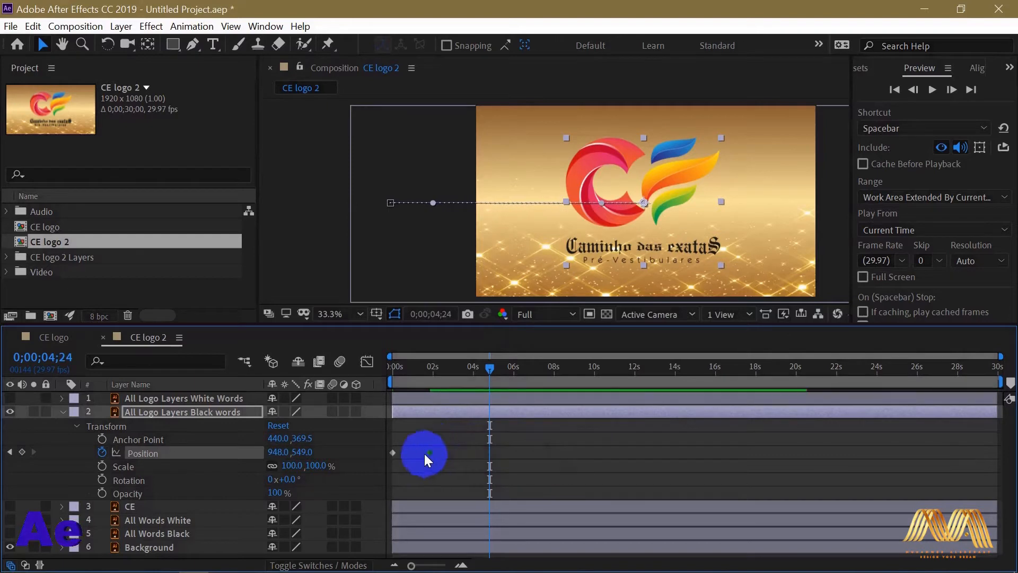
click(487, 369)
drag(486, 368, 281, 298)
key(space)
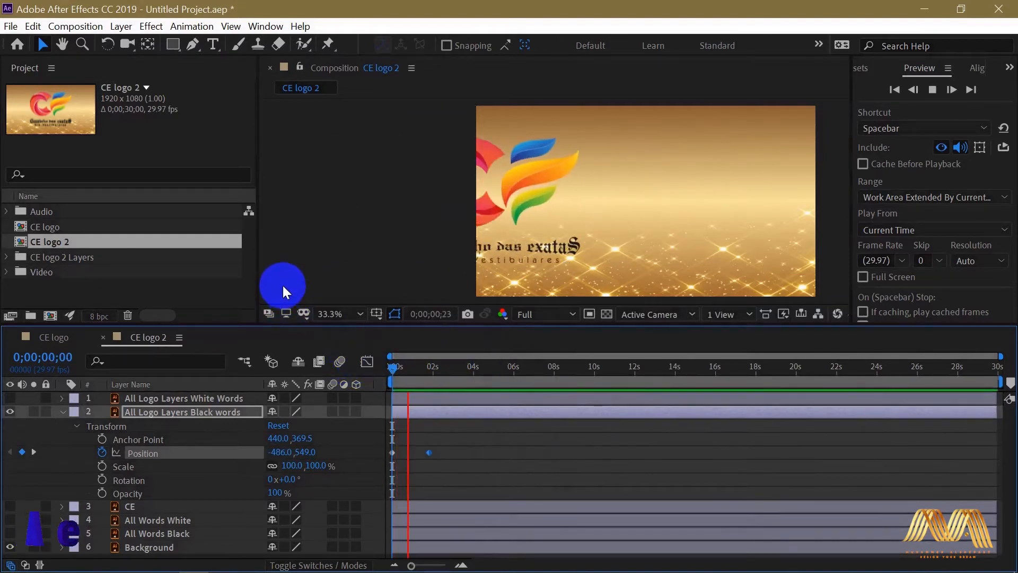
key(space)
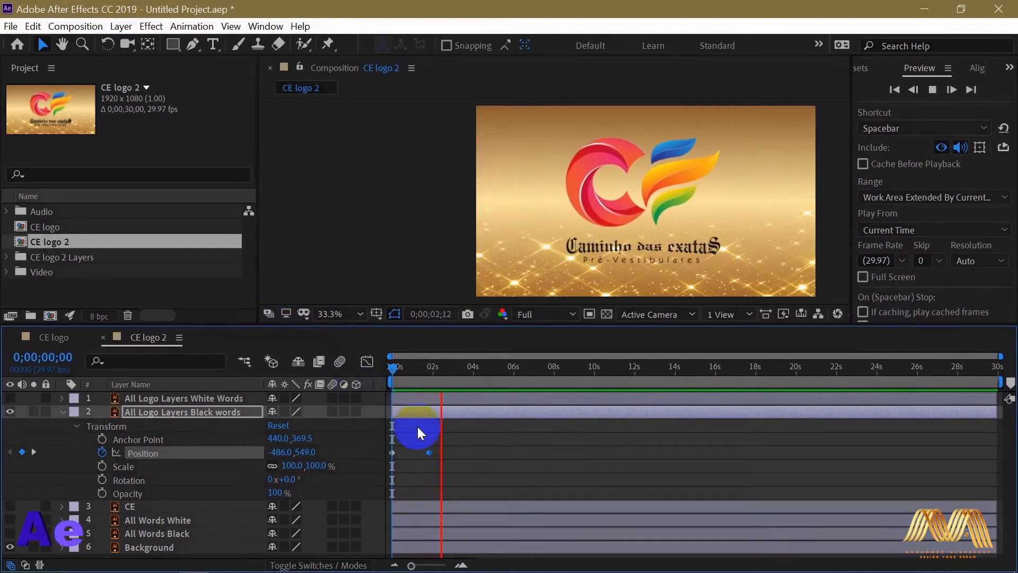
Shorten the entrance further by moving the second Position keyframe to about 0.9 seconds, and scrub through the animation
drag(429, 453, 409, 453)
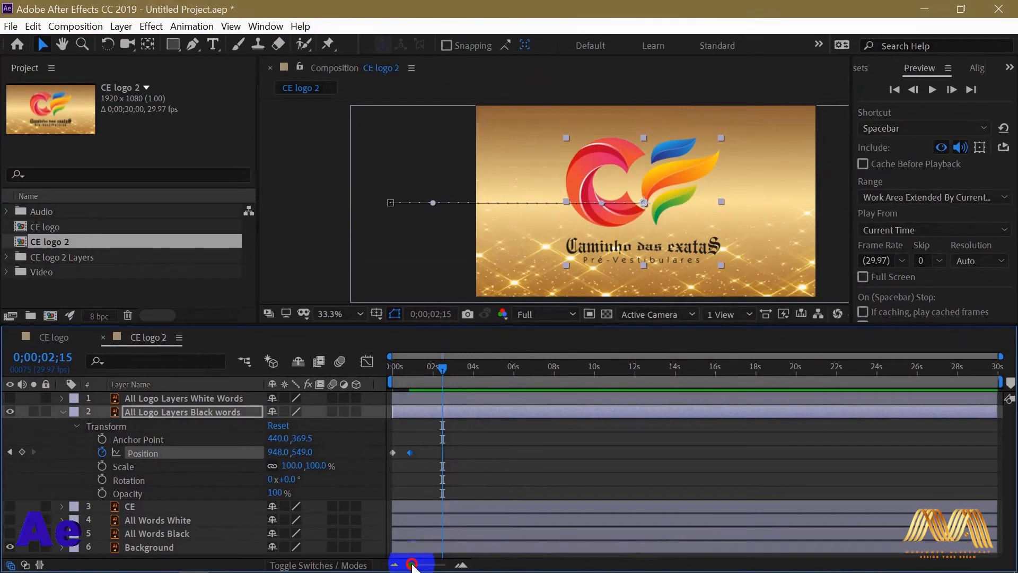
drag(412, 565, 435, 565)
drag(401, 376, 581, 381)
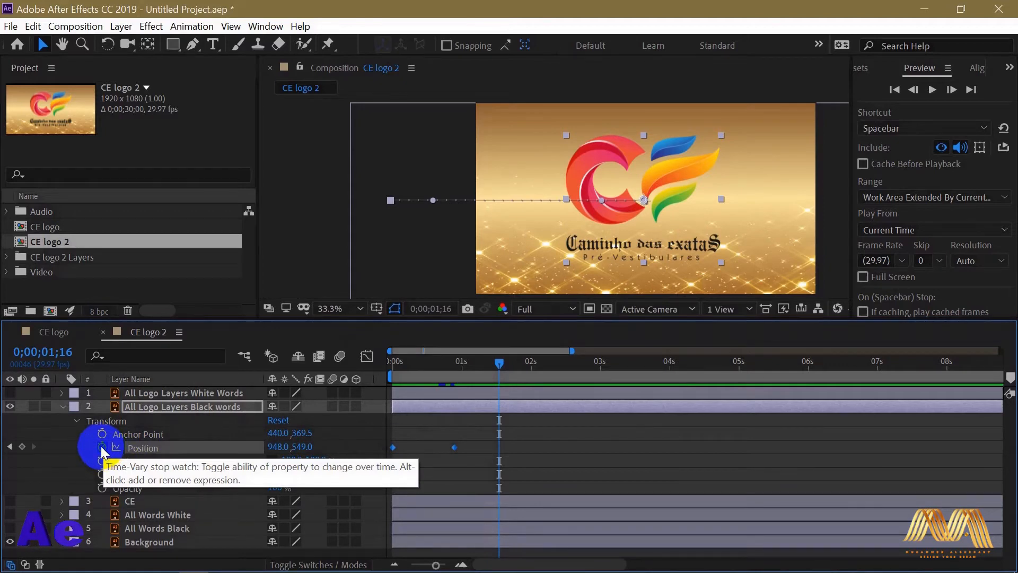
Remove all Position keyframes from the logo and add a Scale keyframe at 100% at the composition start
click(102, 448)
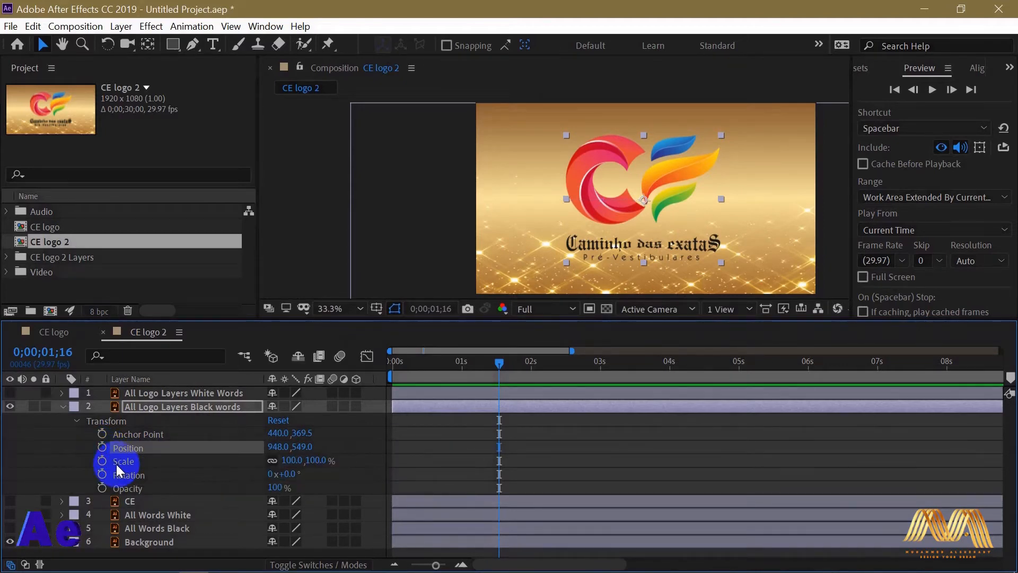
click(121, 462)
drag(501, 362, 390, 367)
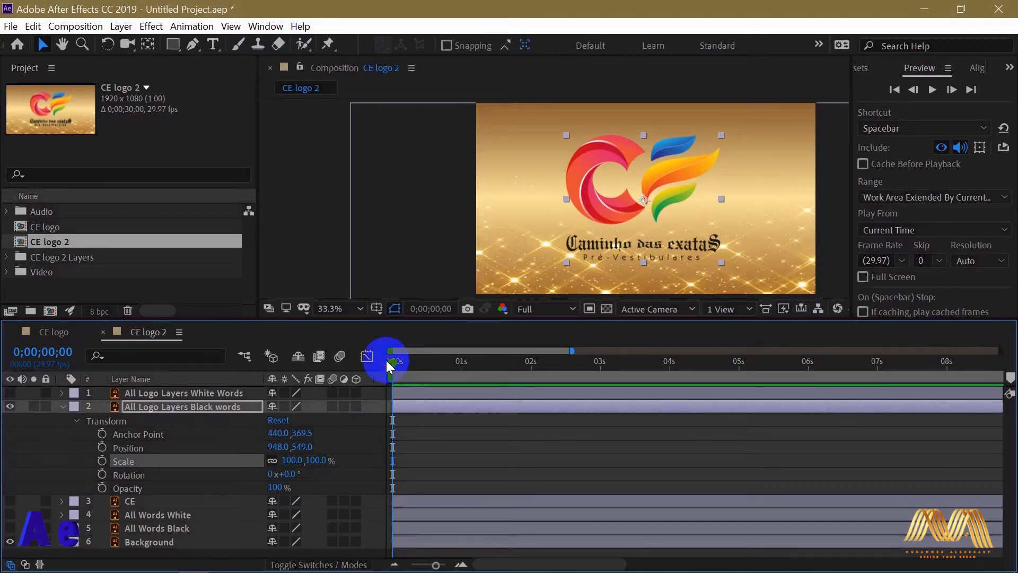
click(102, 461)
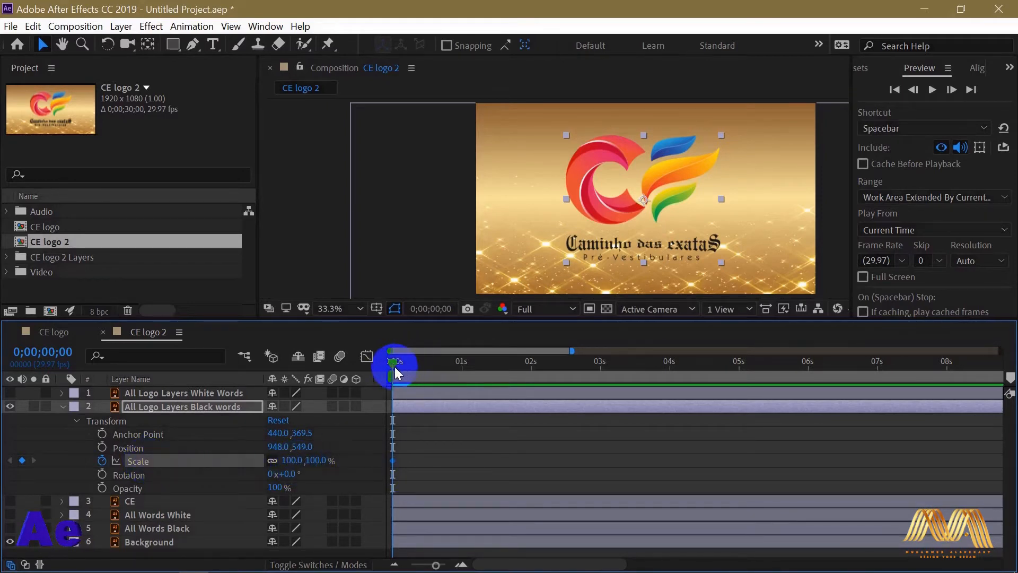
At 0;00;01;15, set the logo's Scale to 0% as a second keyframe
drag(395, 370, 499, 367)
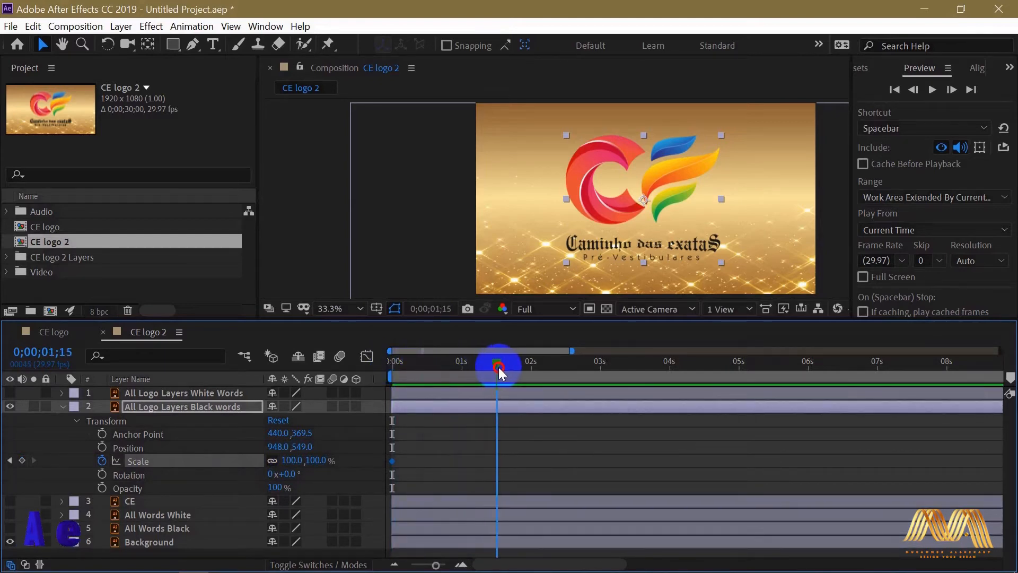
click(292, 460)
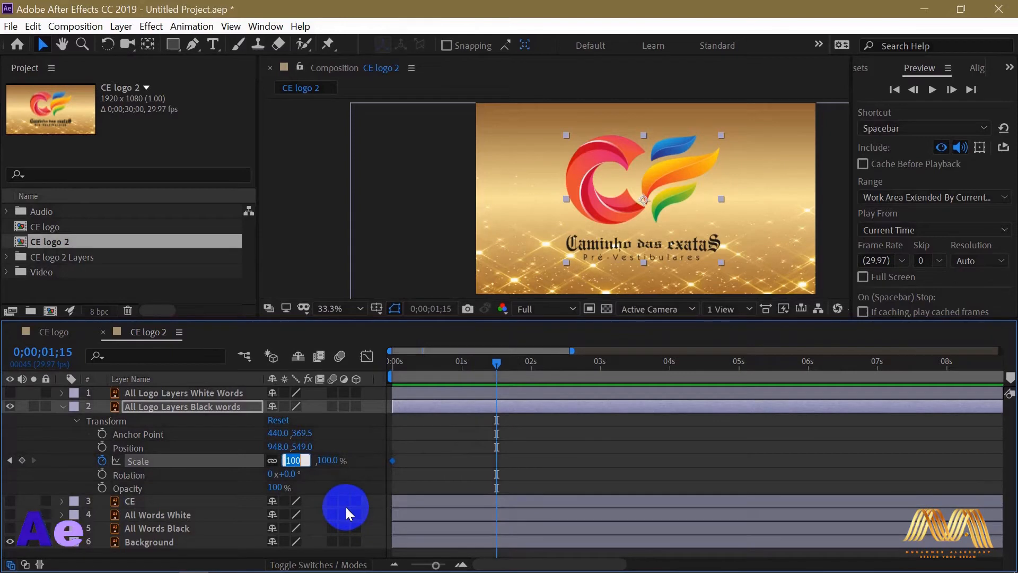
text(0)
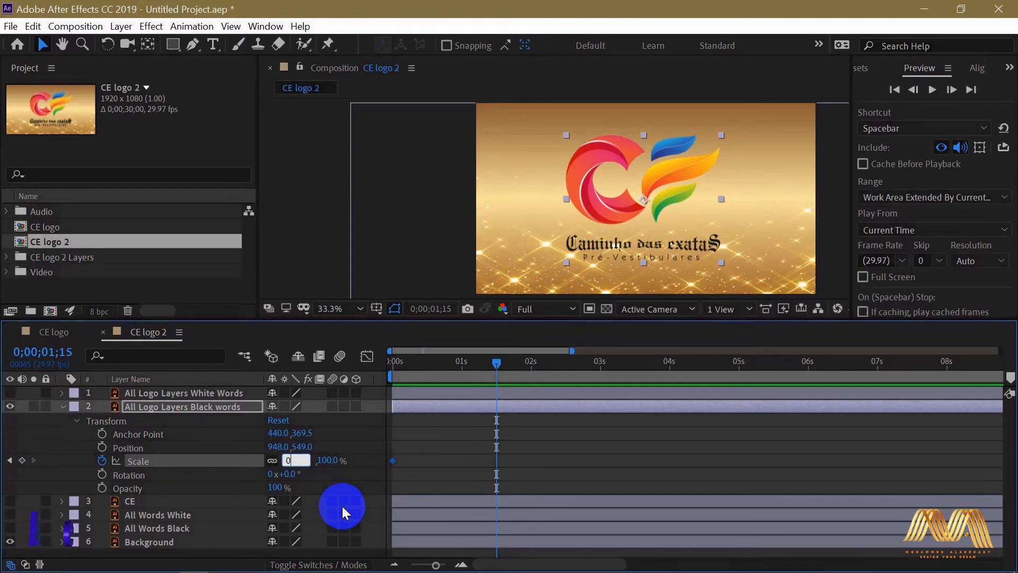
click(498, 463)
click(497, 460)
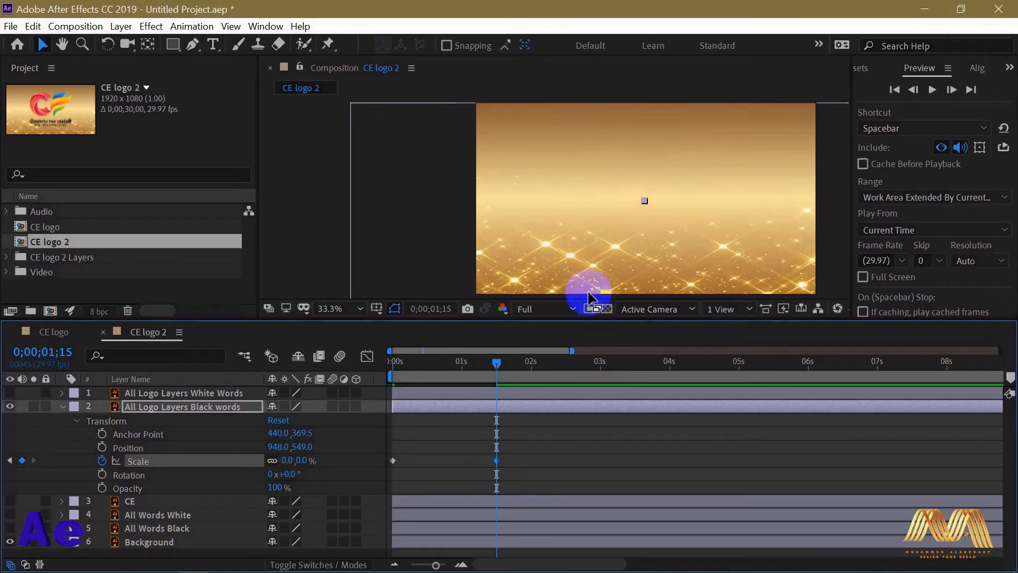
Check the first Scale keyframe and preview the logo shrinking from the composition start
mouse_move(392, 460)
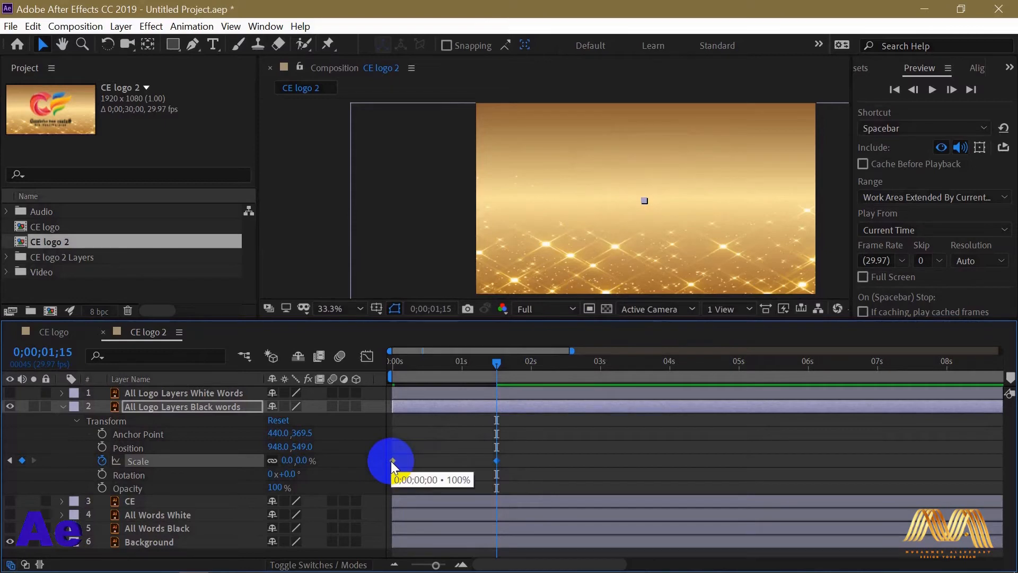
drag(495, 361, 368, 362)
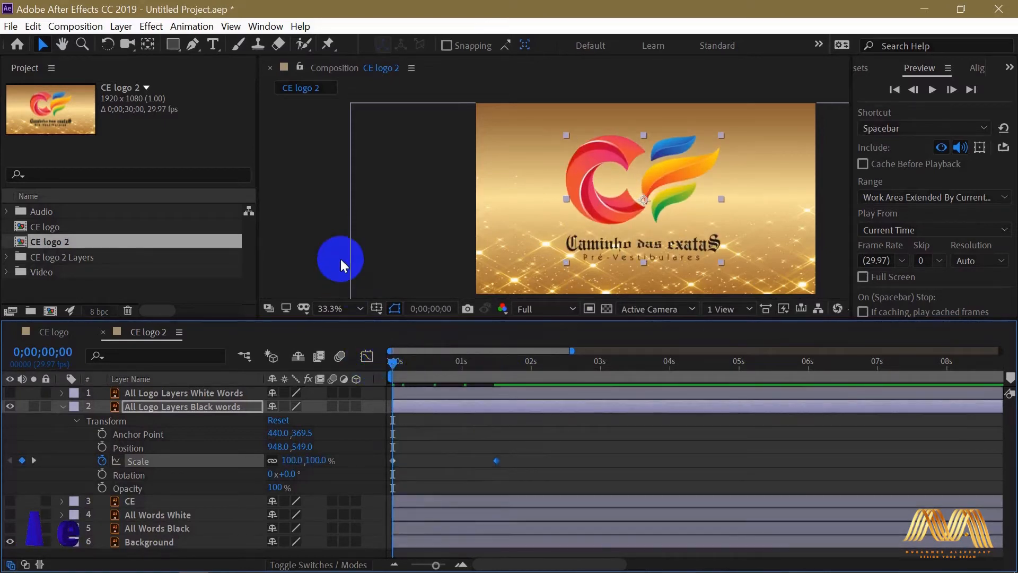
key(space)
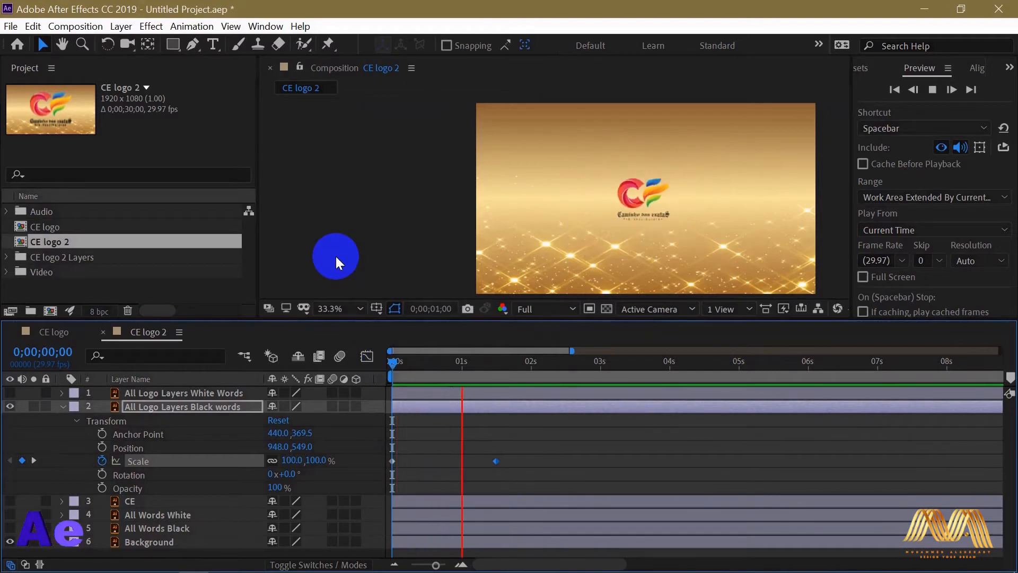
key(space)
Delete both Scale keyframes and add a new Scale keyframe at 0% at the composition start
click(472, 473)
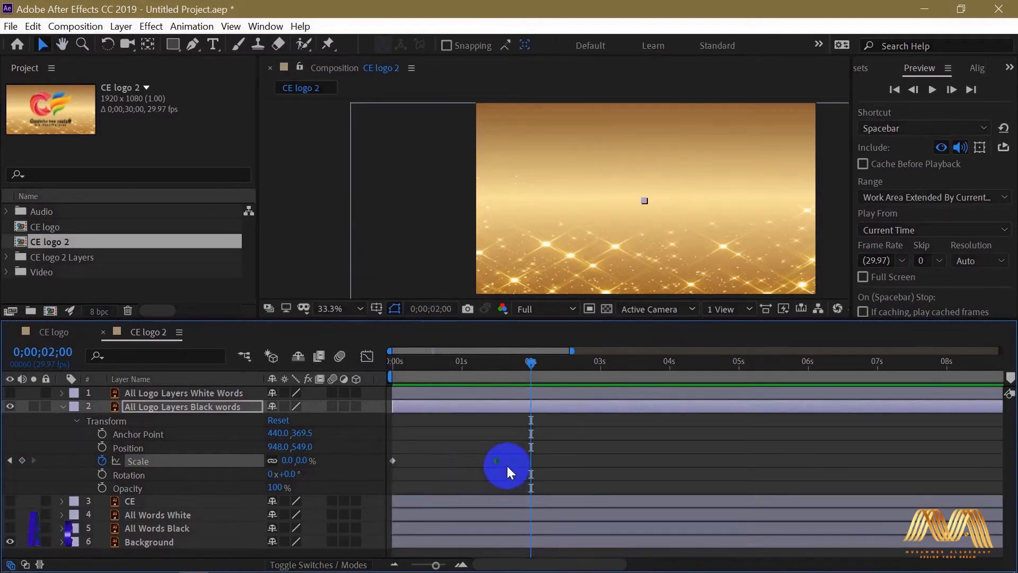
drag(510, 456, 393, 473)
key(Delete)
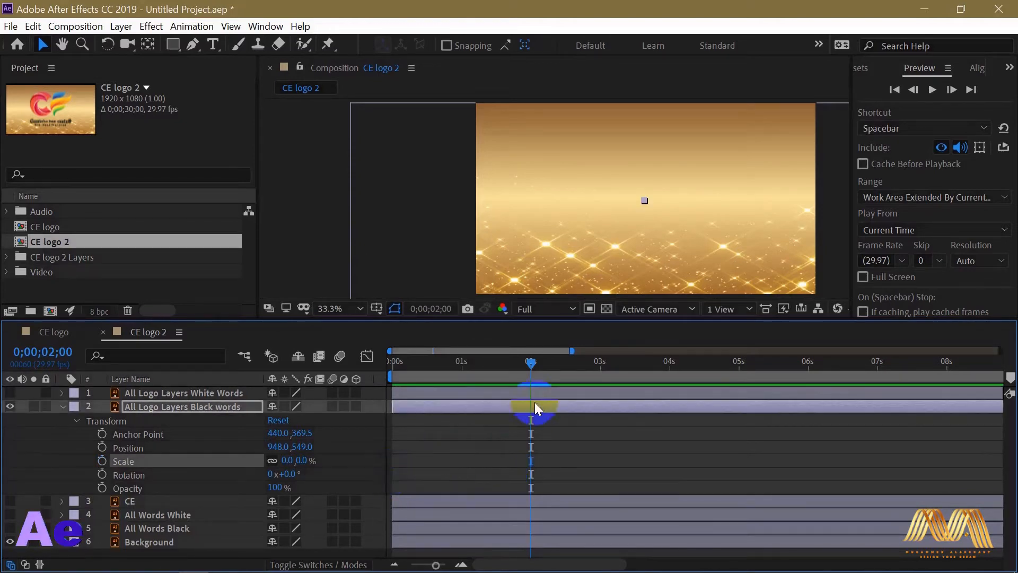
drag(530, 361, 380, 390)
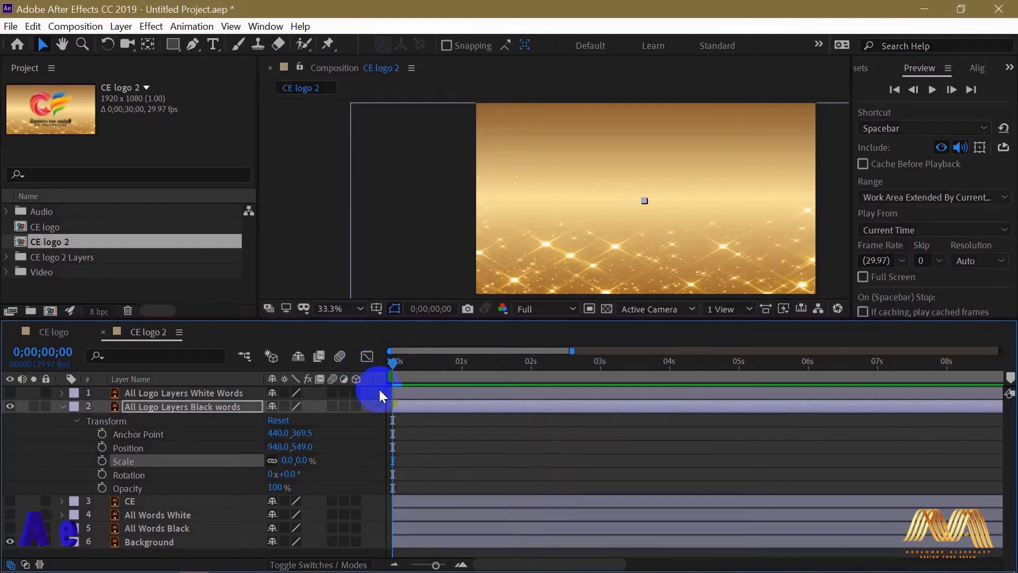
key(alt+shift+s)
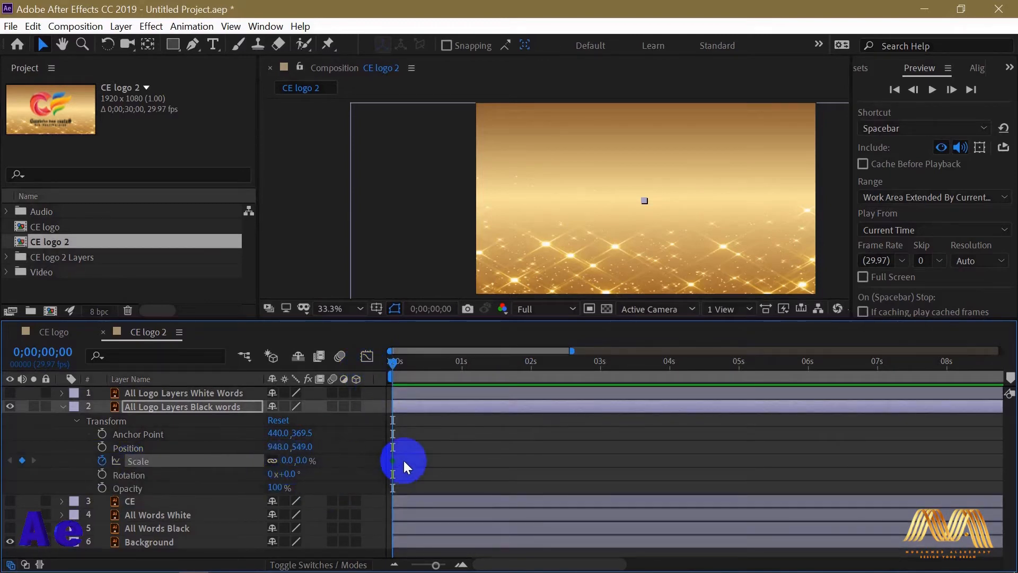
mouse_move(394, 461)
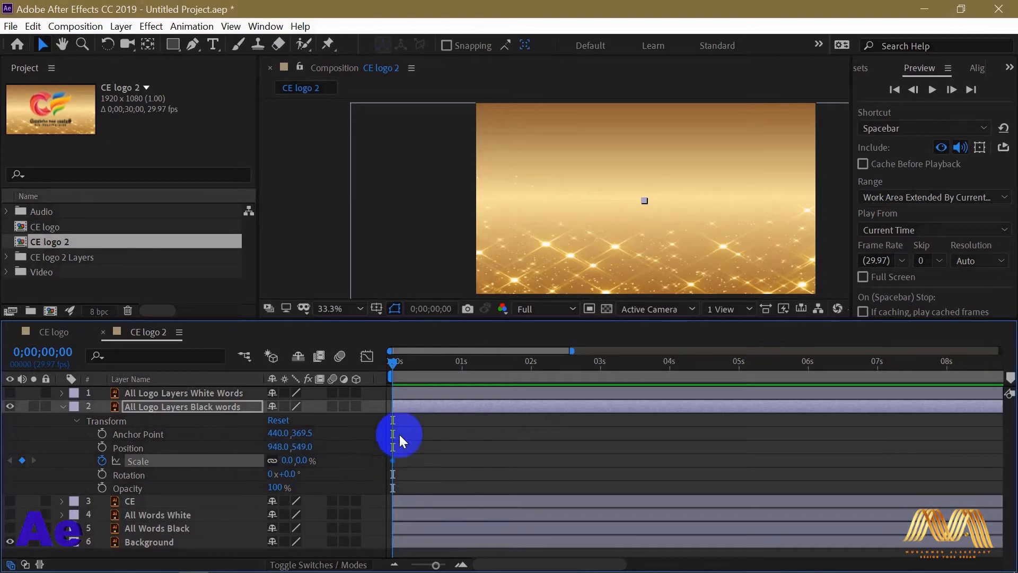
At 0;00;01;17, set the logo's Scale to 100% as the second keyframe
drag(405, 361, 500, 368)
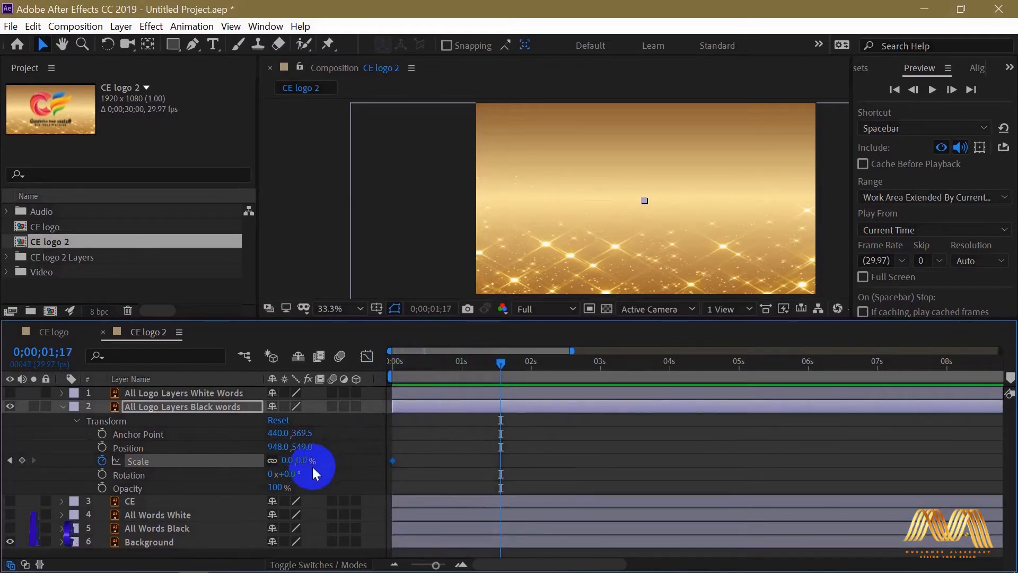
click(285, 461)
text(100)
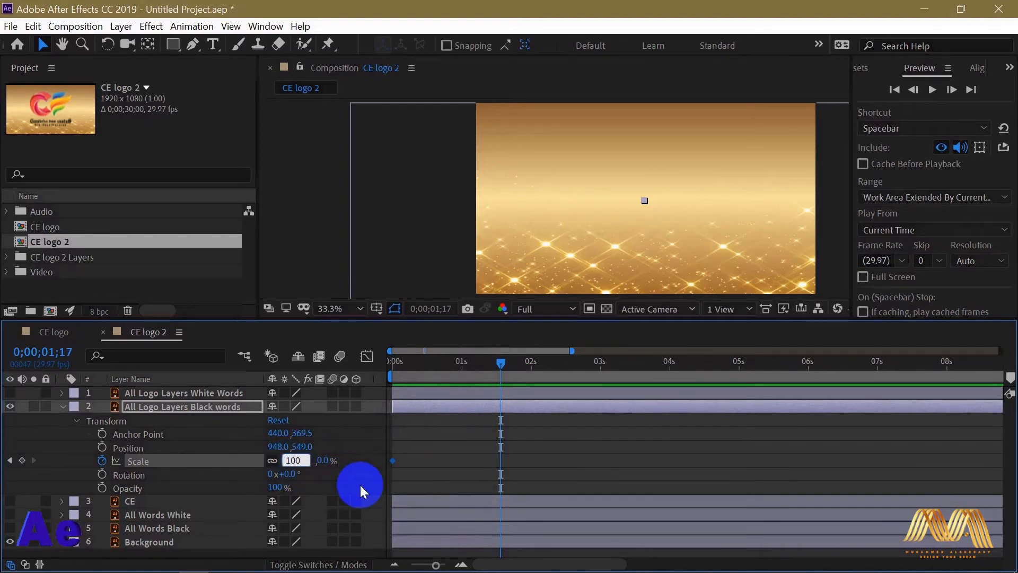
key(Return)
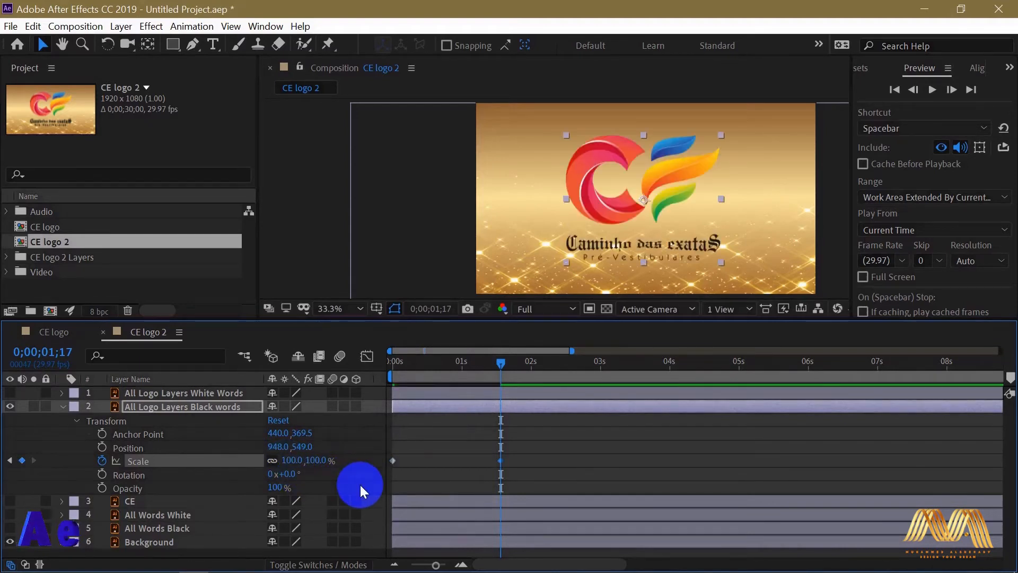
Return to the composition start and preview the logo growing past its second Scale keyframe
click(502, 361)
drag(502, 361, 352, 362)
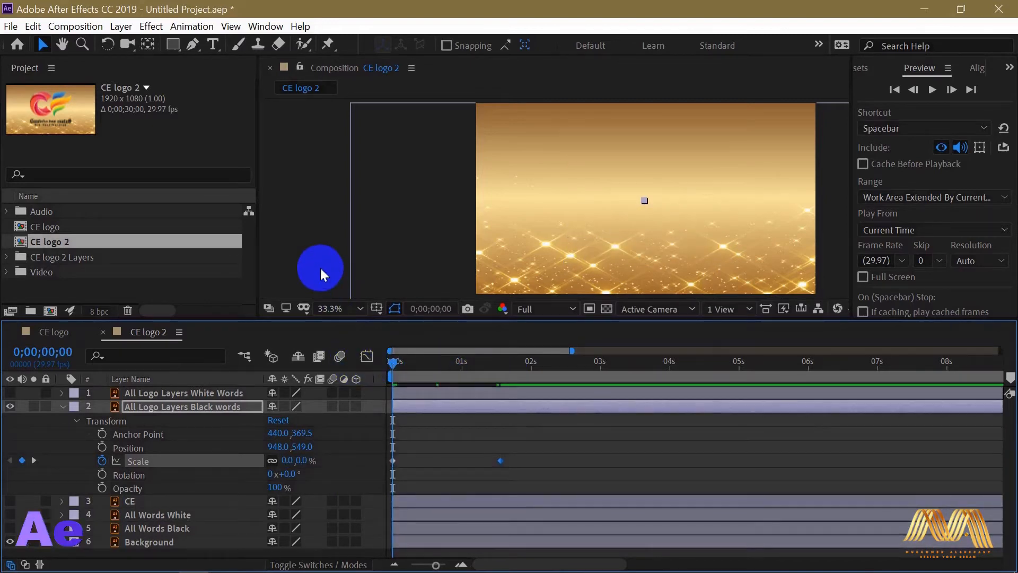
key(space)
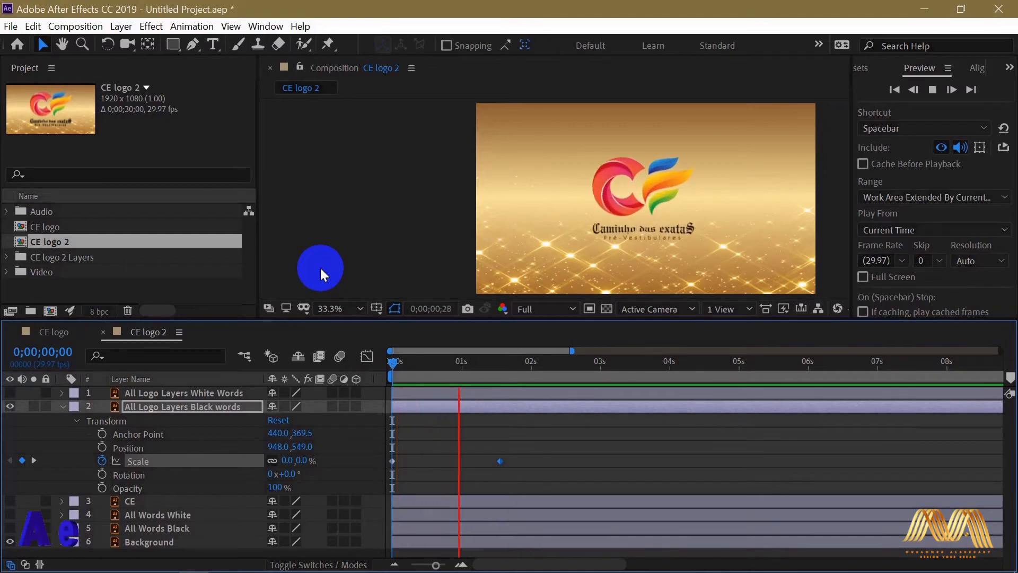
key(space)
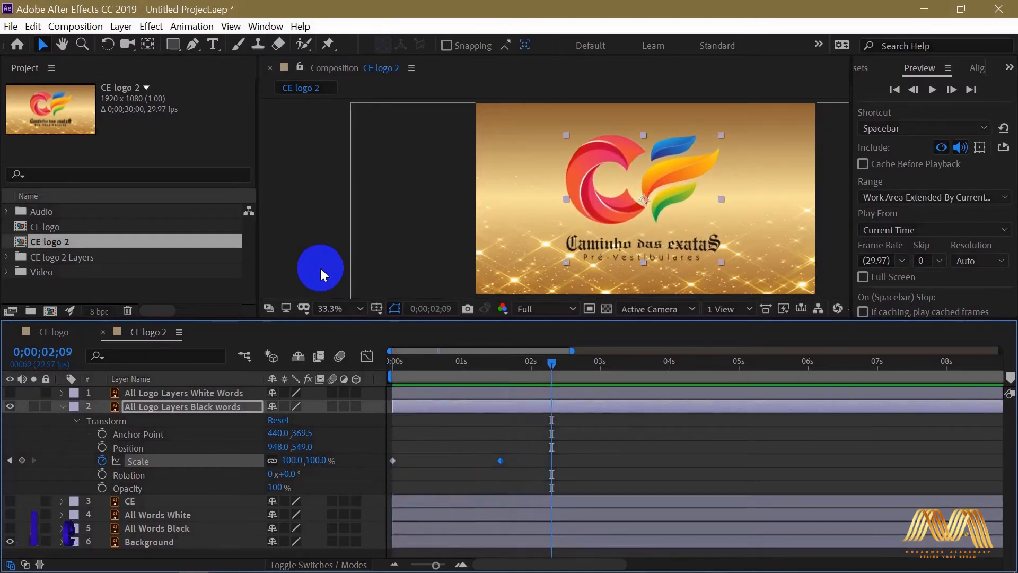
Move the logo's second Scale keyframe earlier to about 0.65 seconds and preview the growth from the composition start
drag(495, 471, 439, 461)
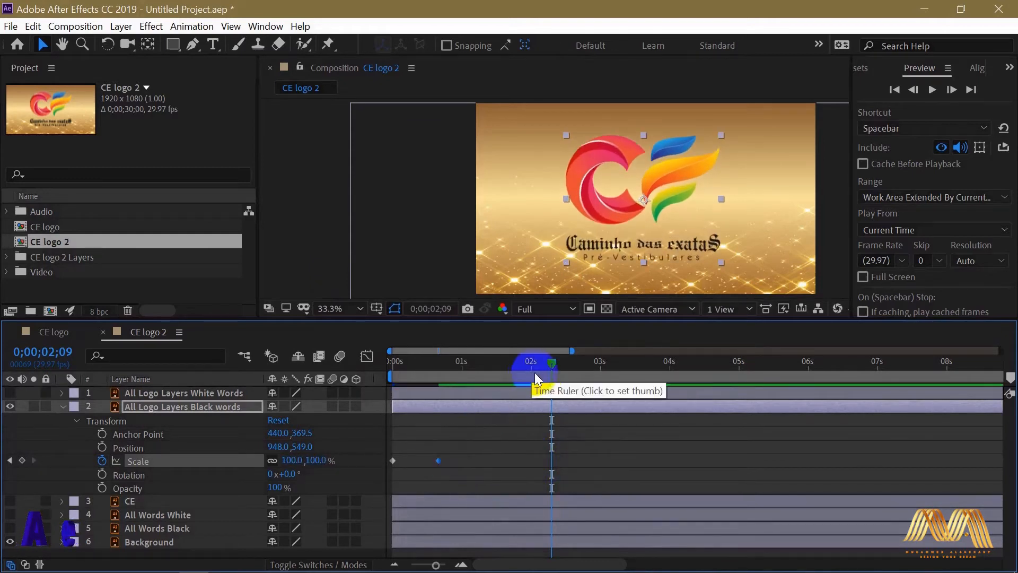
drag(546, 365, 352, 356)
key(space)
Shorten the Scale animation further by moving its second keyframe to about 0.35 seconds, and preview it from the start
drag(437, 461, 417, 460)
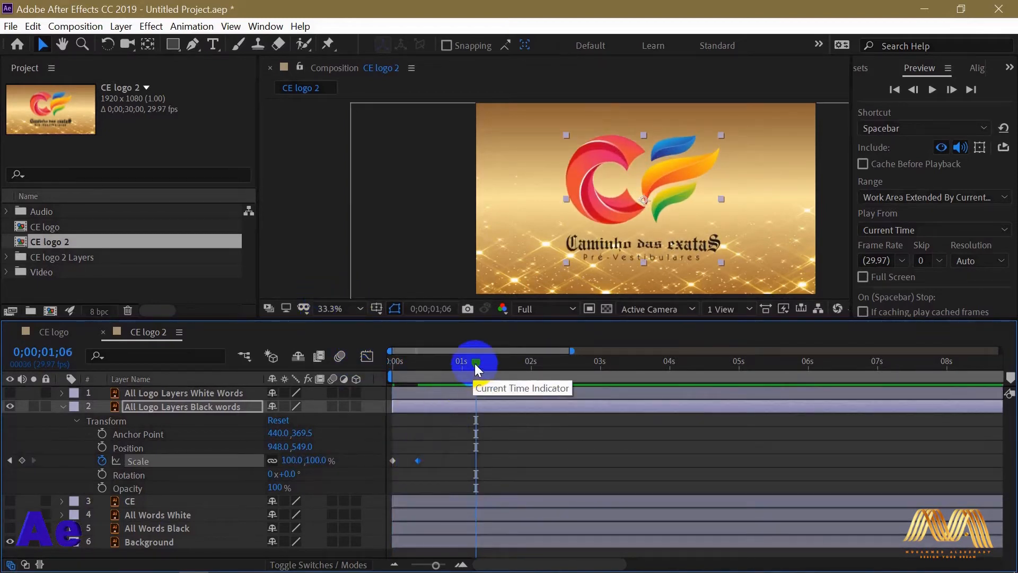
drag(476, 363, 358, 362)
key(space)
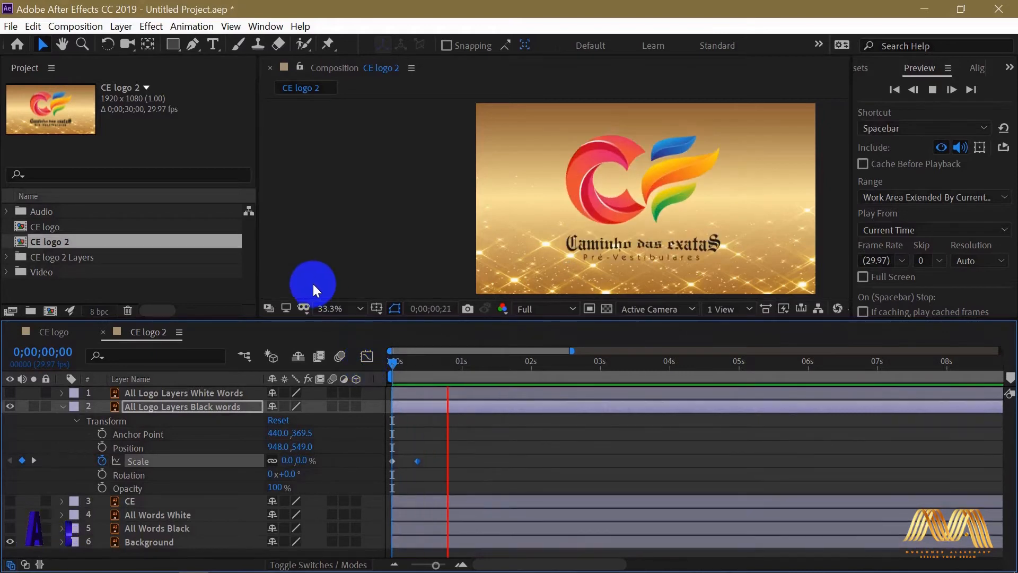
key(space)
Slow the Scale animation by moving its second keyframe to about 3.4 seconds, and preview it from the start
drag(418, 461, 627, 462)
drag(429, 361, 358, 317)
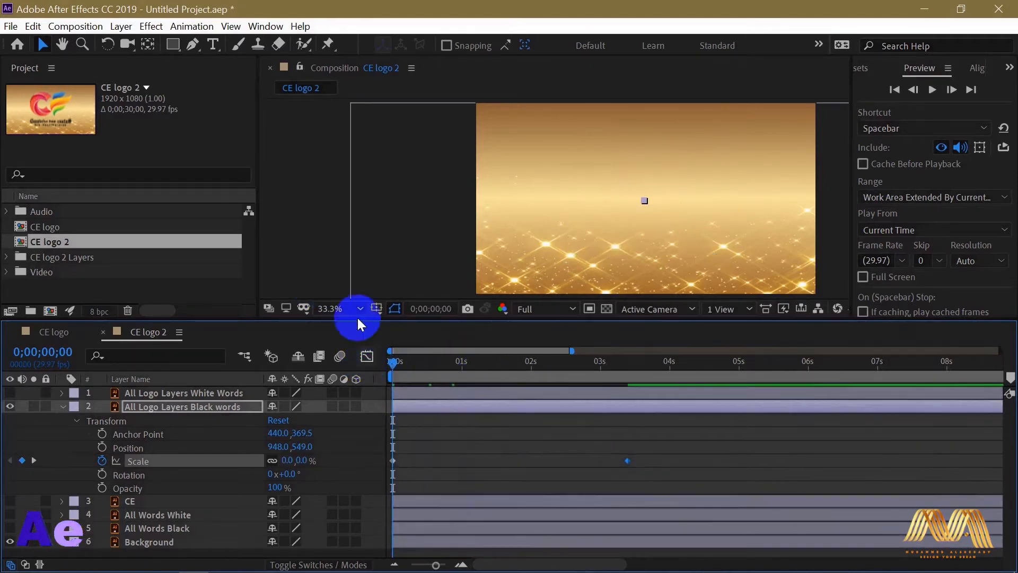
key(space)
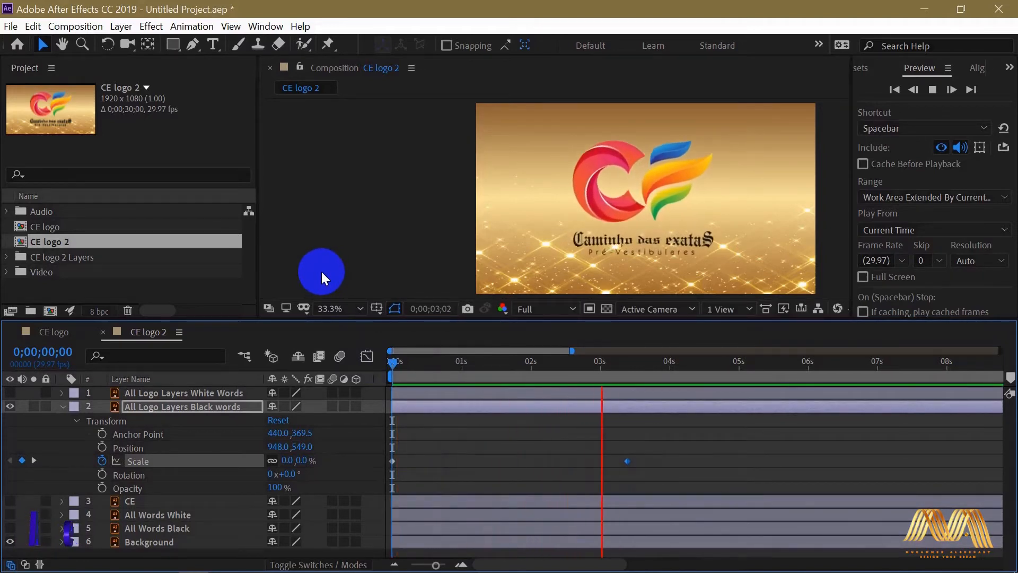
key(space)
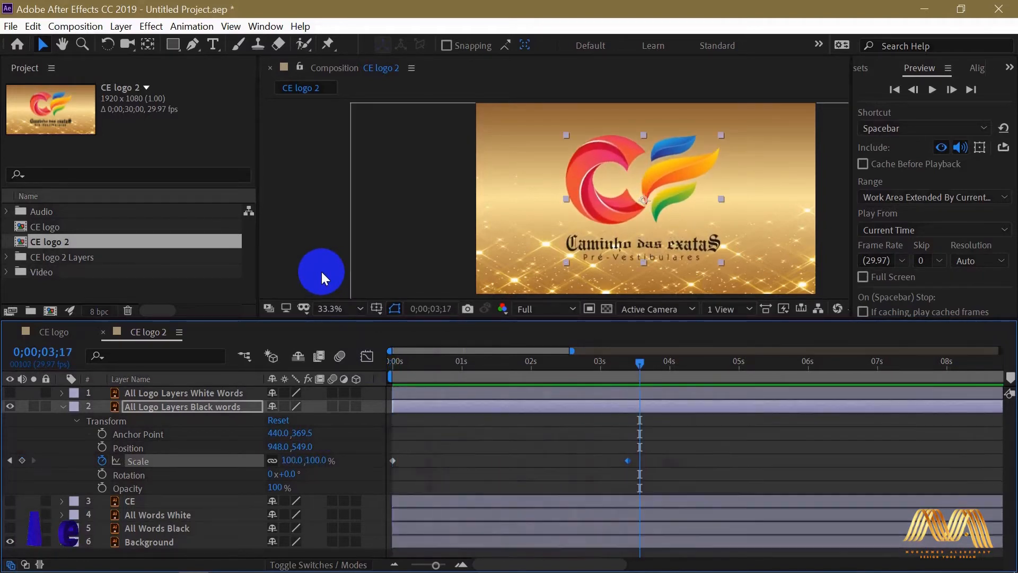
Remove the logo's Scale keyframes and add a Rotation keyframe at the composition start
click(103, 462)
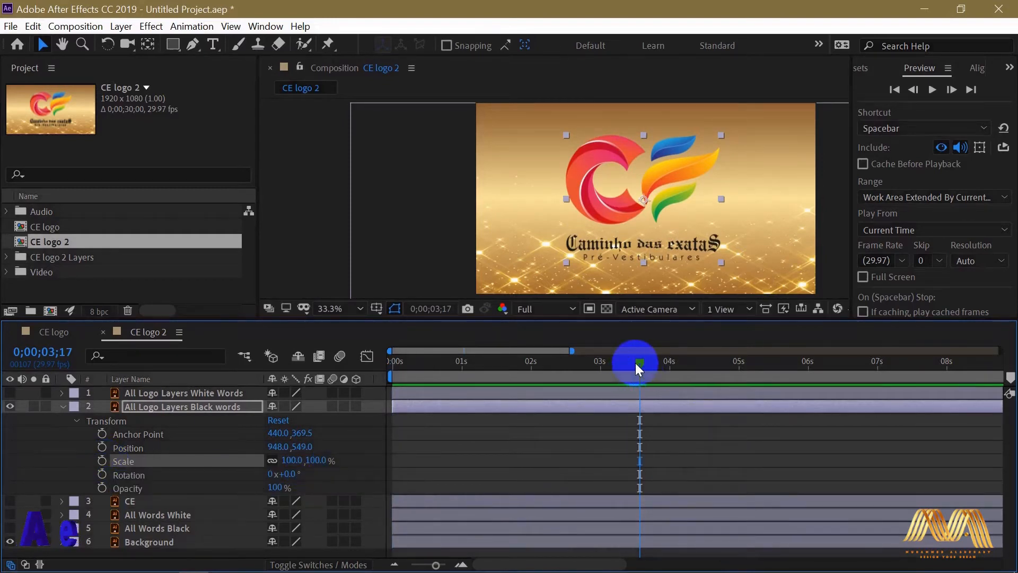
drag(642, 363, 377, 356)
click(120, 476)
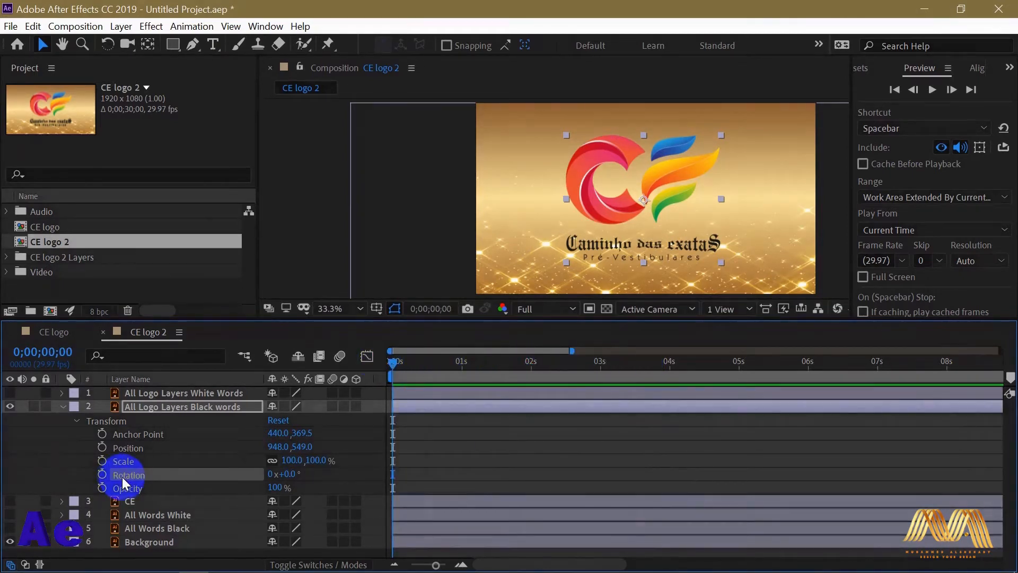
click(102, 475)
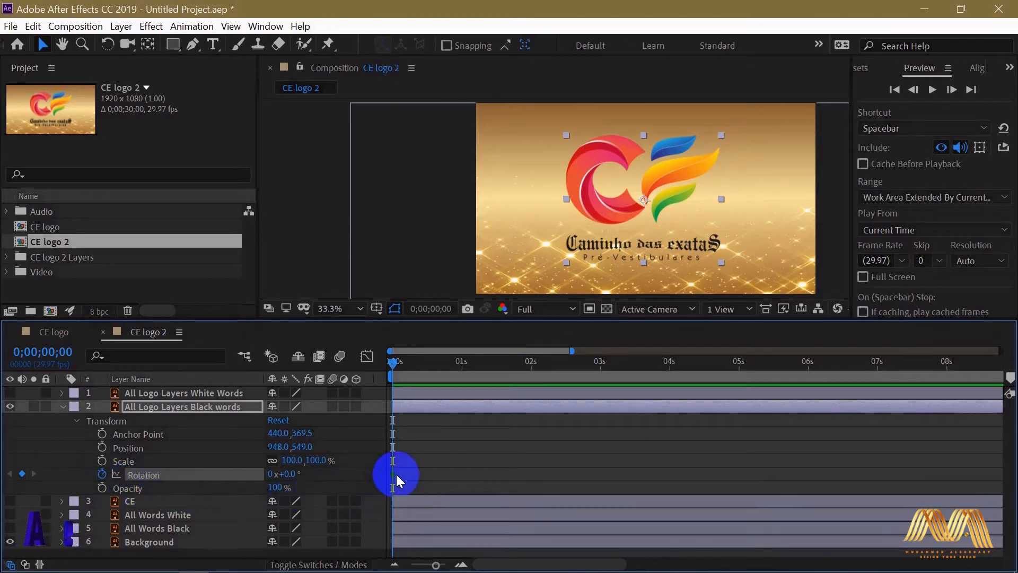
At 0;00;01;01, rotate the logo one full turn with the Rotation tool to create the second Rotation keyframe
drag(393, 363, 461, 368)
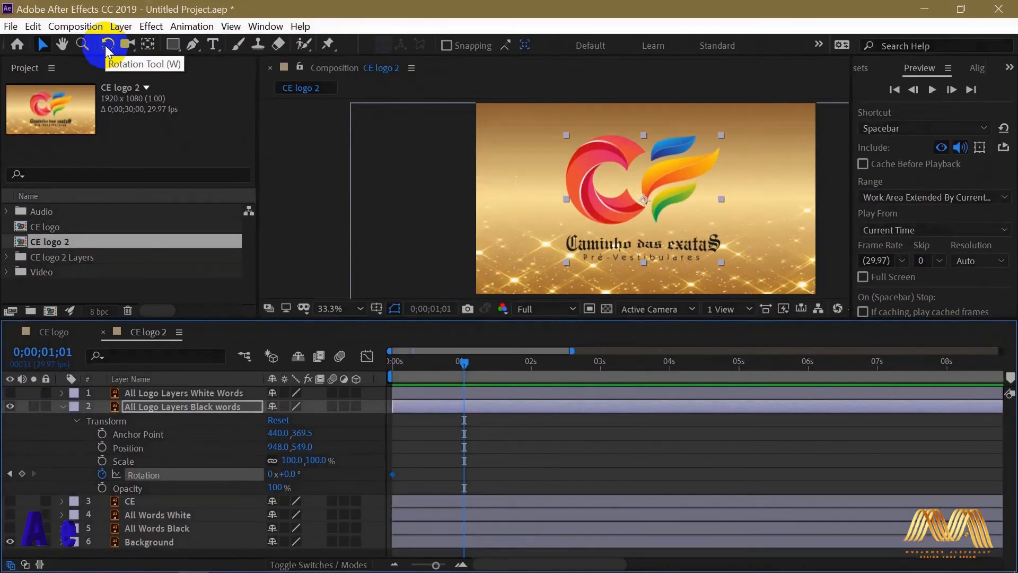
click(214, 90)
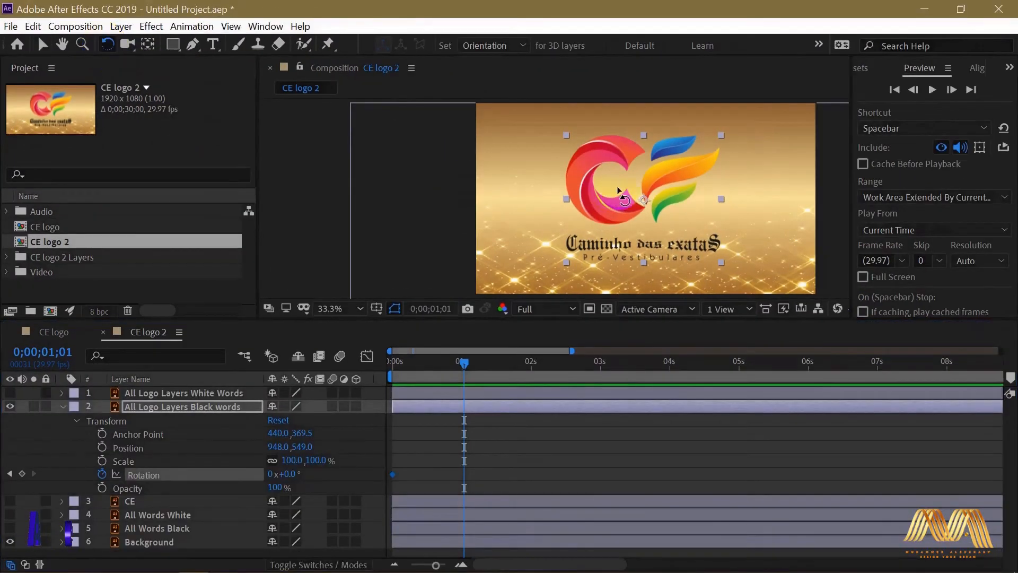
mouse_move(692, 168)
mouse_down()
mouse_move(704, 241)
mouse_move(640, 274)
mouse_move(585, 245)
mouse_move(571, 216)
mouse_move(594, 141)
mouse_move(668, 132)
mouse_move(693, 169)
mouse_up()
click(466, 364)
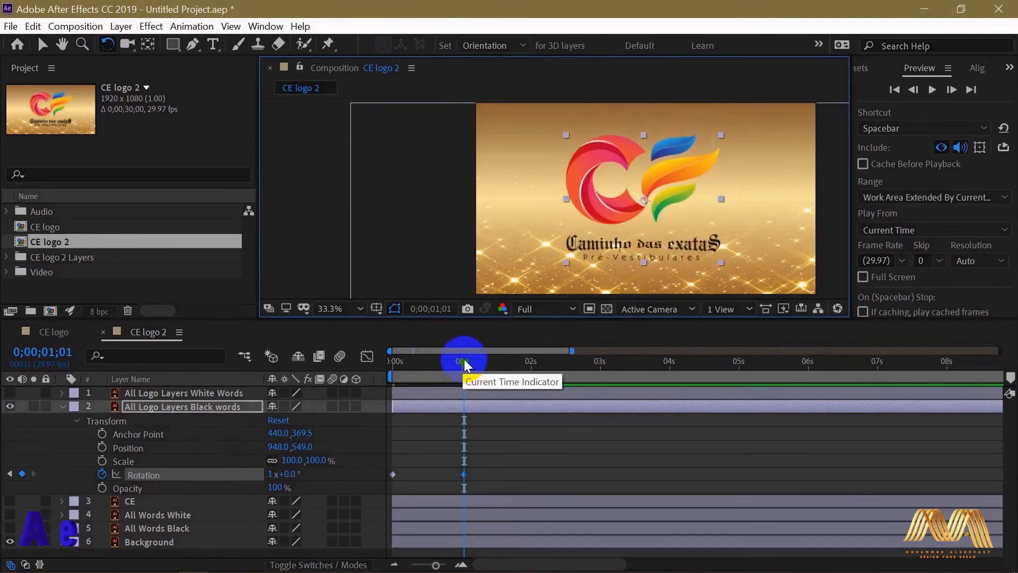
Preview the logo's rotation from the composition start and move the second Rotation keyframe to 0;00;00;29
drag(465, 367, 358, 370)
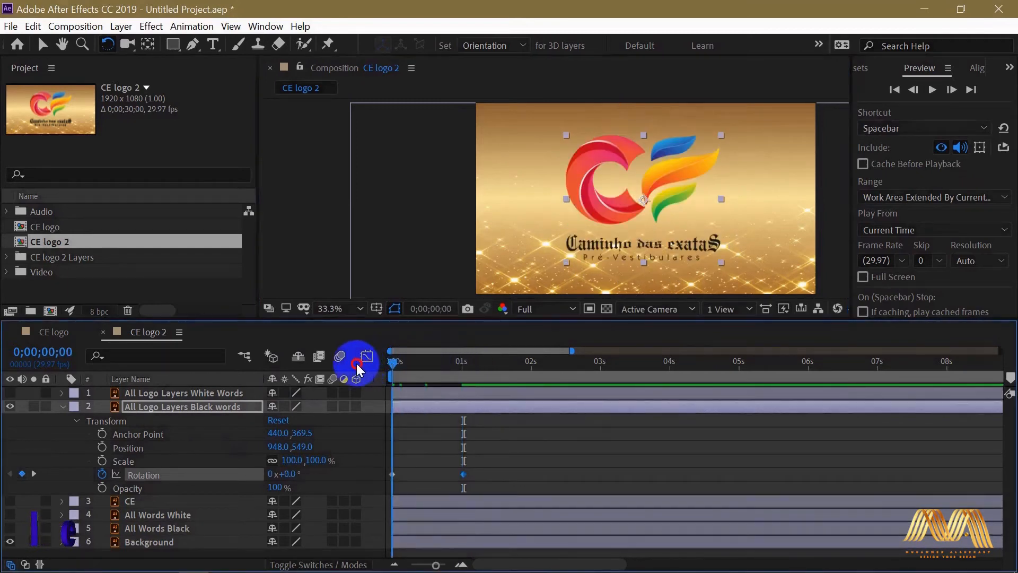
key(space)
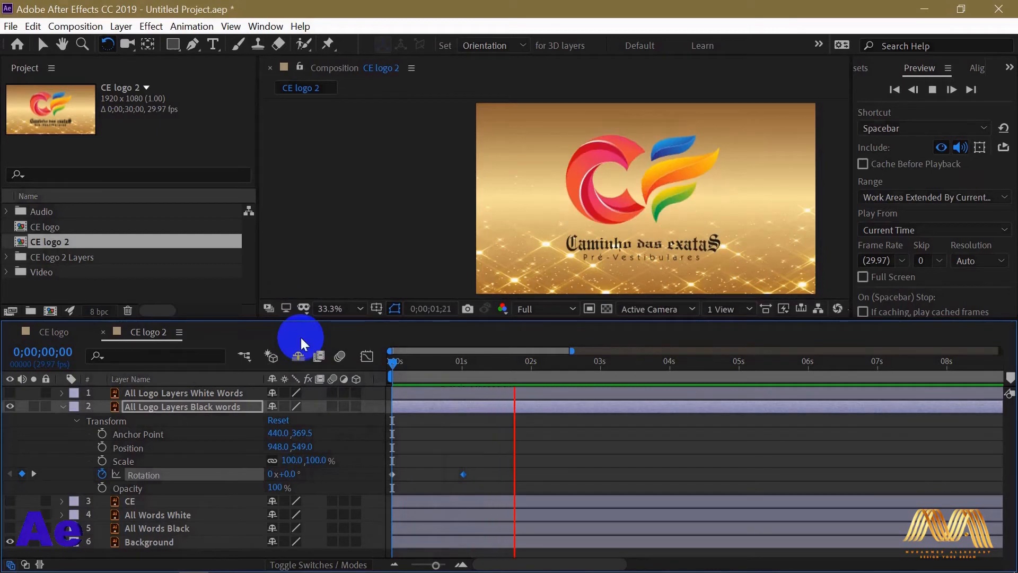
key(space)
mouse_move(463, 477)
mouse_down()
mouse_move(712, 478)
mouse_move(458, 476)
mouse_up()
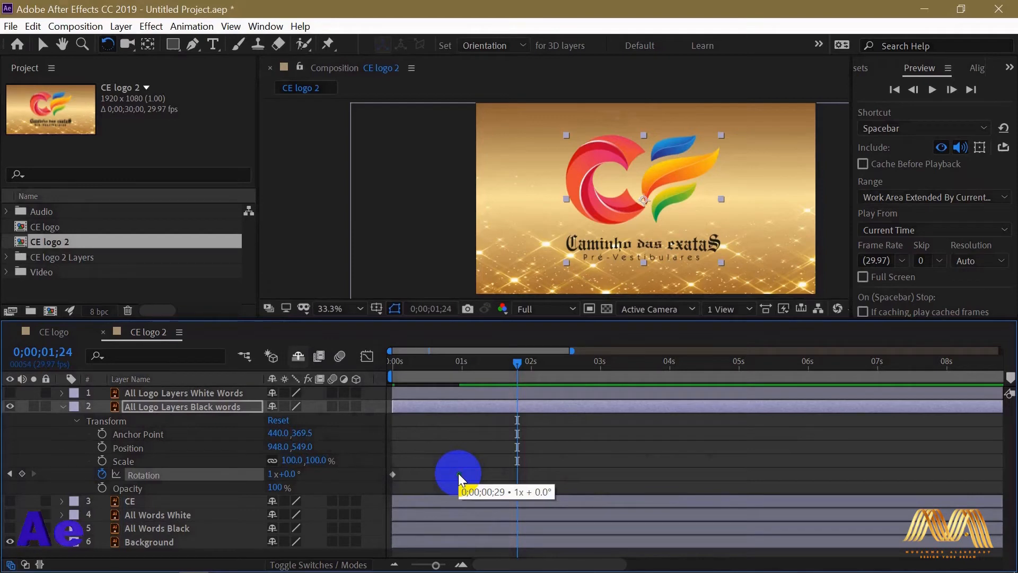
drag(459, 476, 459, 477)
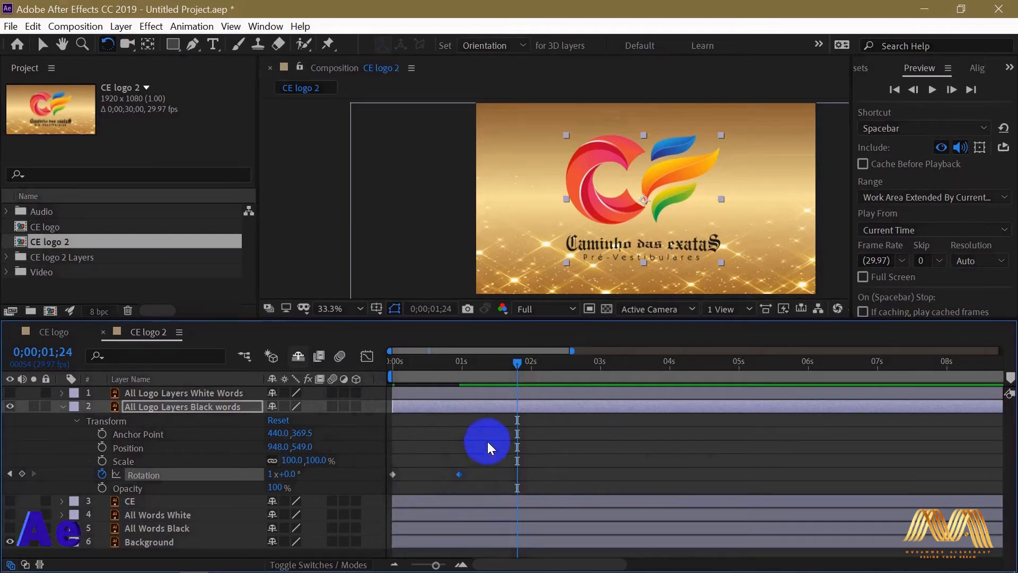
Remove the logo's Rotation keyframes, return to the composition start and switch back to the Selection tool
click(100, 475)
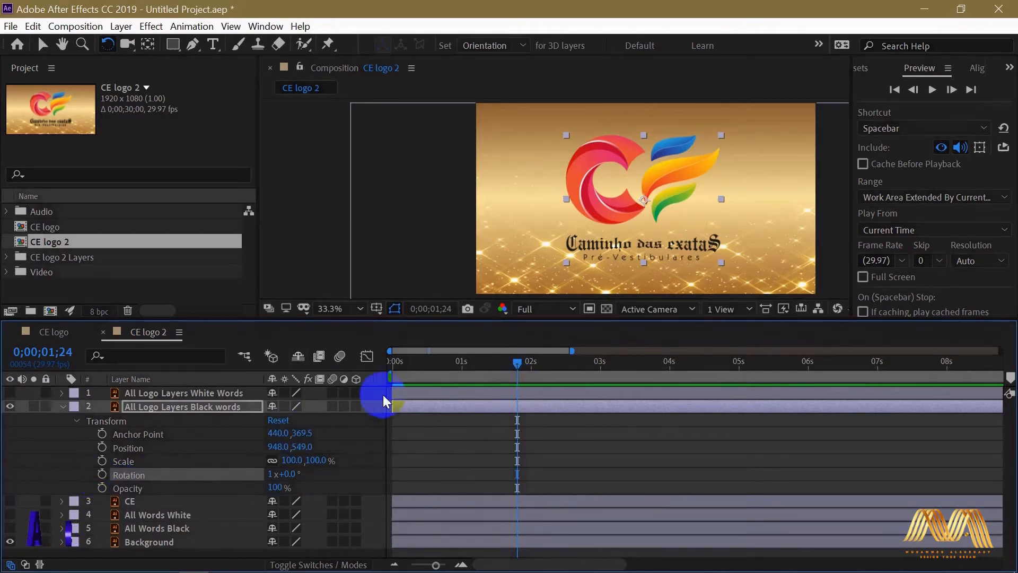
drag(516, 367, 357, 357)
key(v)
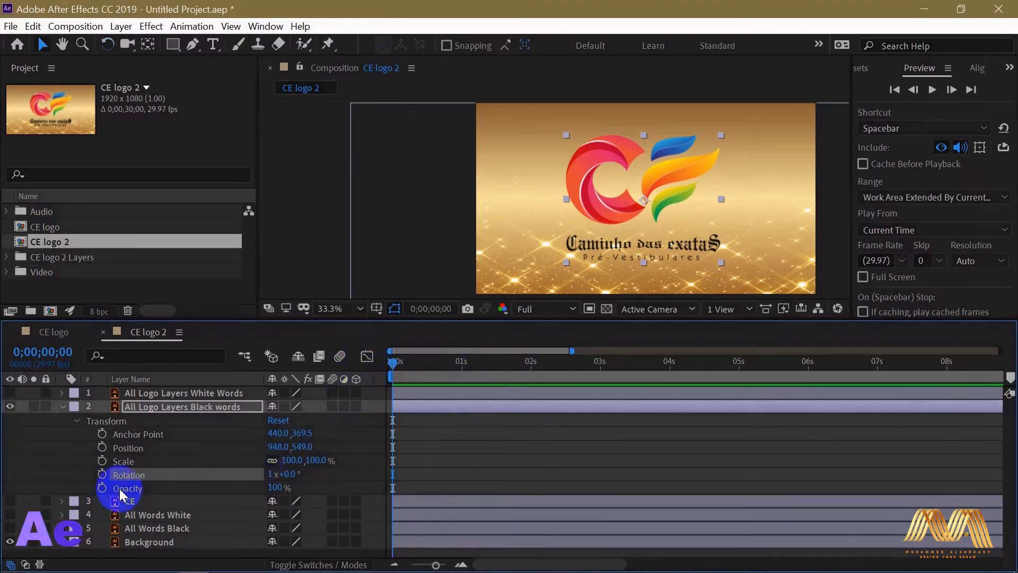
Add an Opacity keyframe at 0% for the black-words logo layer at the composition start
click(119, 489)
click(106, 487)
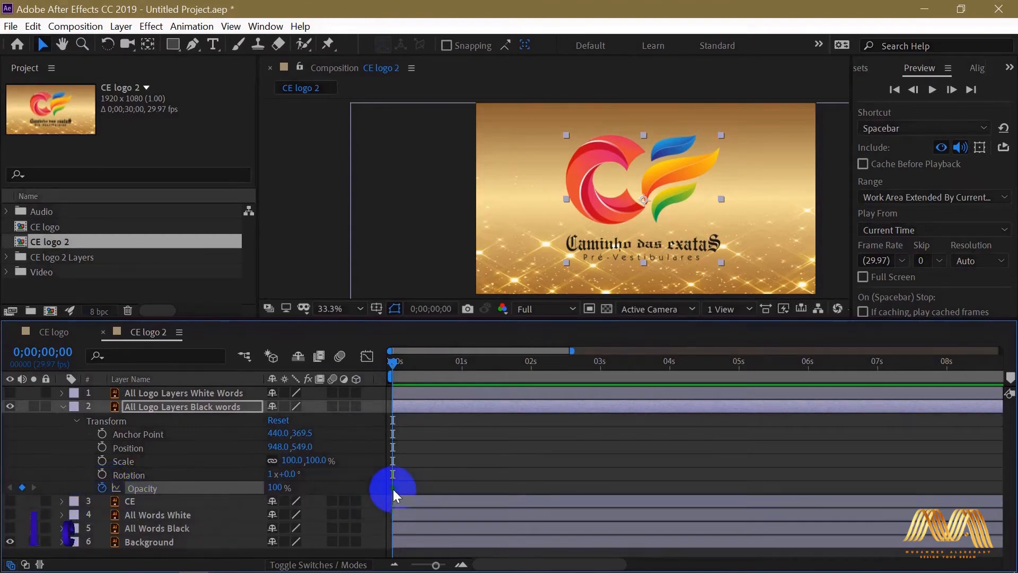
double_click(393, 488)
text(0)
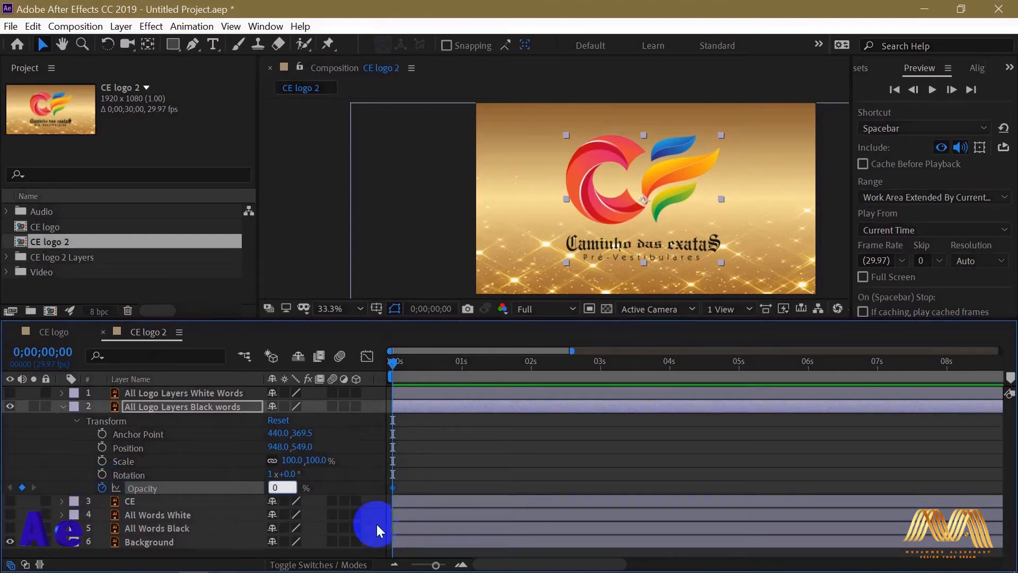
key(Return)
At 0;00;03;00, set the logo's Opacity to 100% as the second keyframe
drag(393, 363, 600, 363)
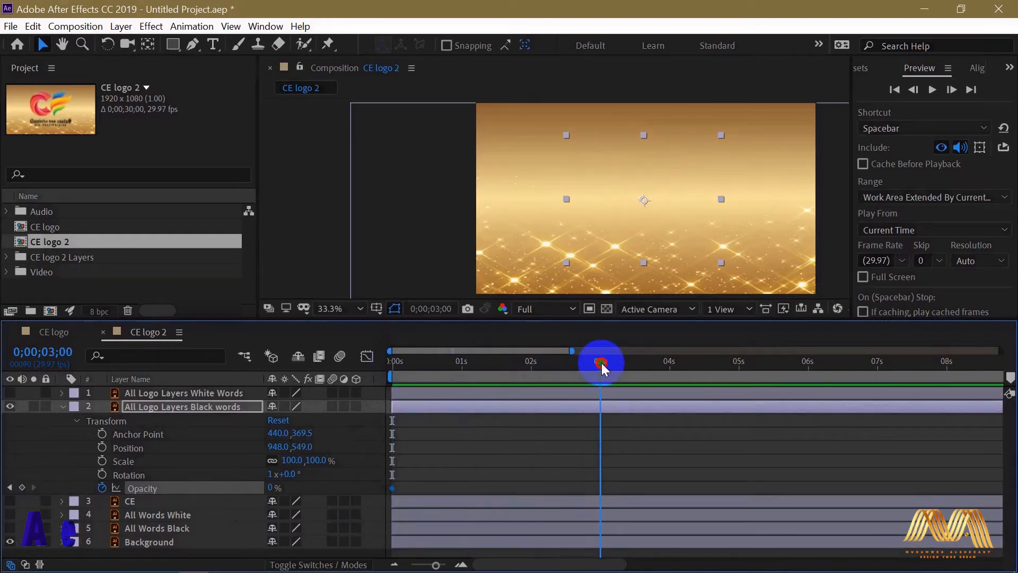
click(272, 488)
text(100)
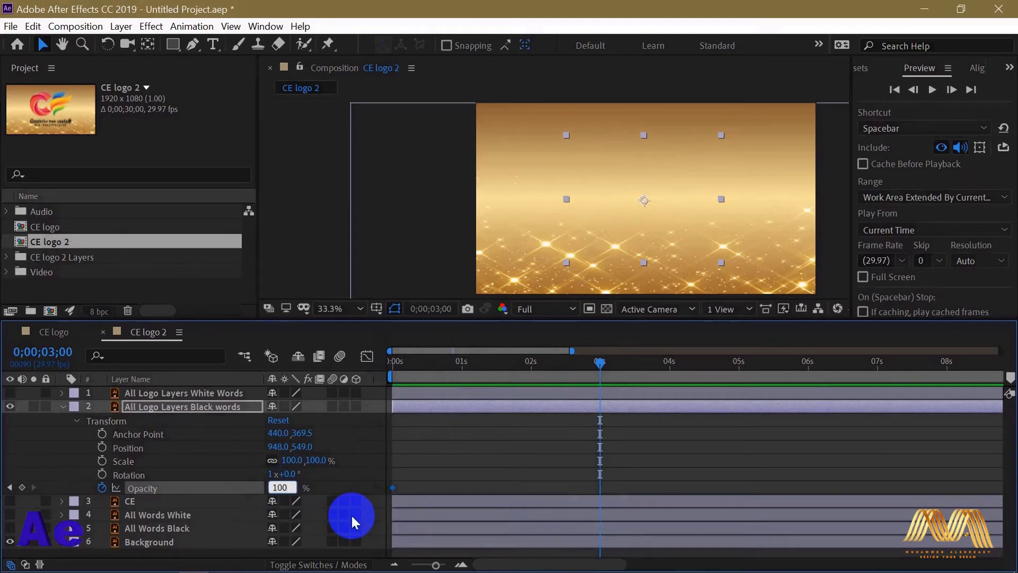
key(Return)
Return to the composition start and preview the logo fading in
drag(598, 366, 359, 368)
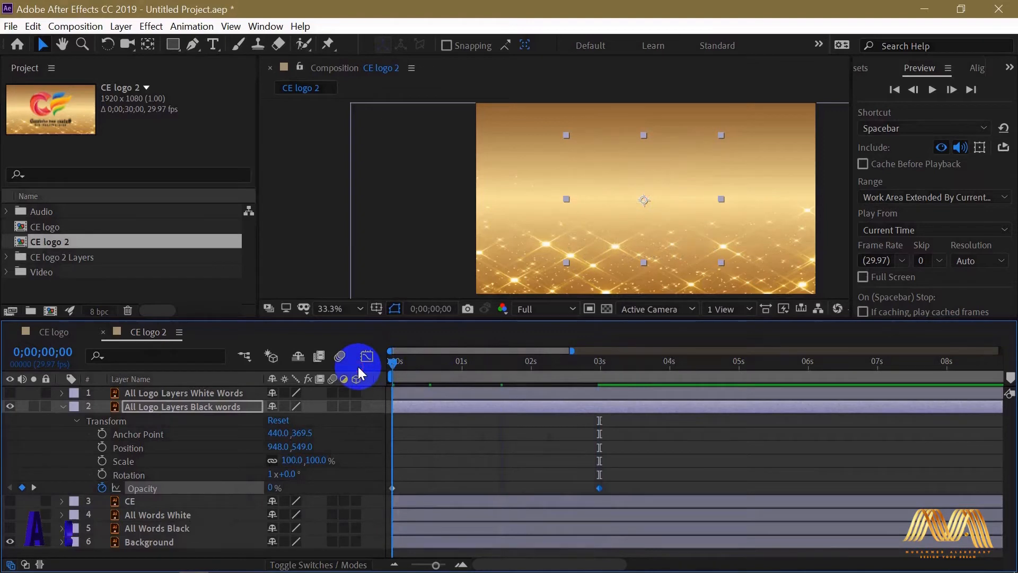
key(space)
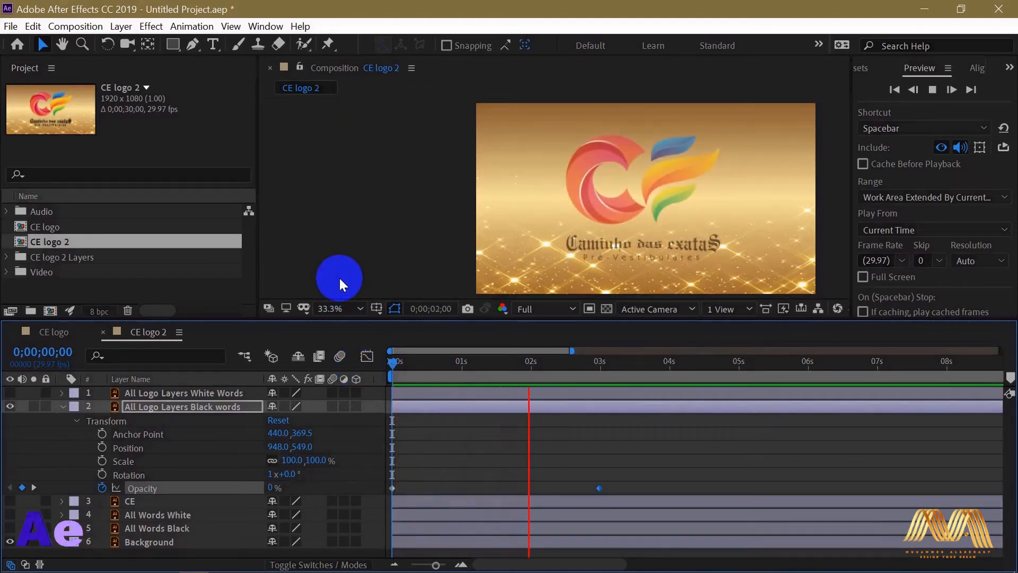
key(space)
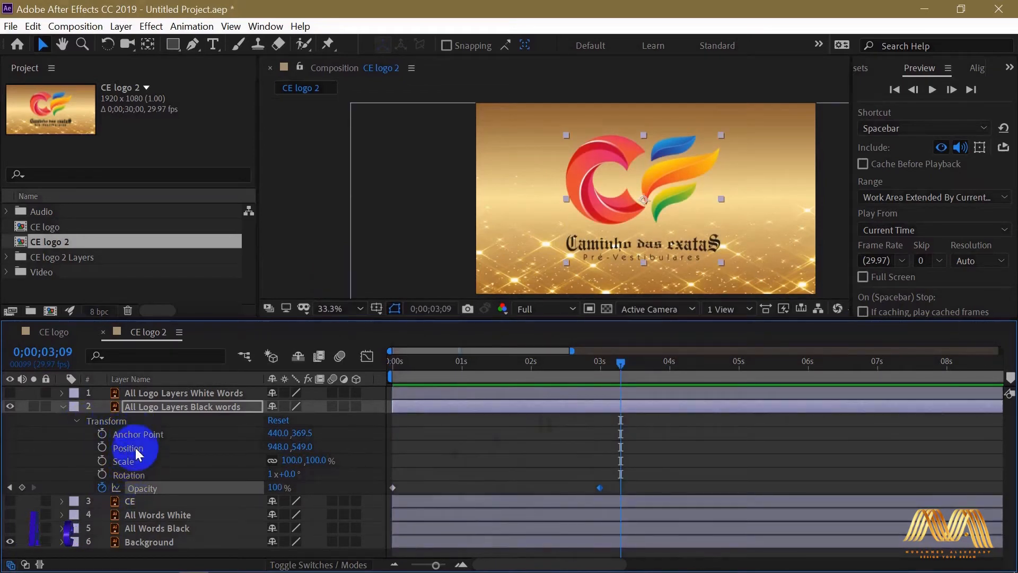
Remove both Opacity keyframes from the logo layer and return to the composition start
click(140, 407)
click(114, 488)
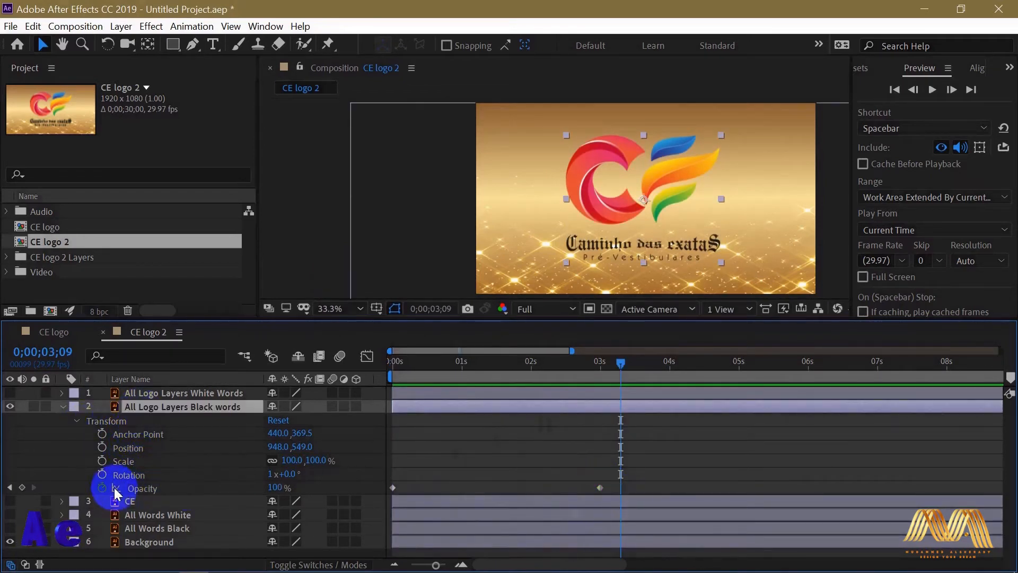
click(103, 488)
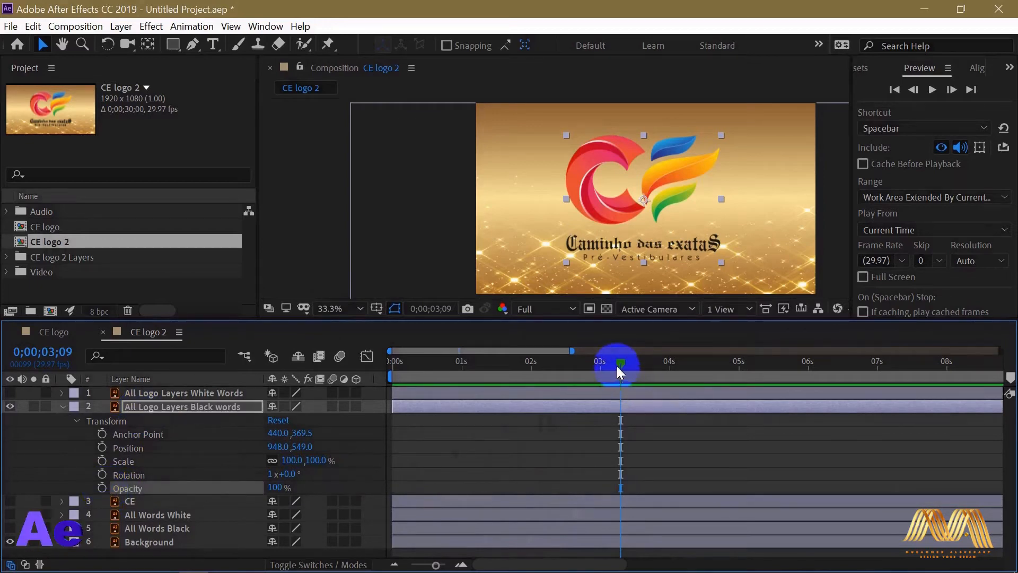
drag(608, 365, 364, 381)
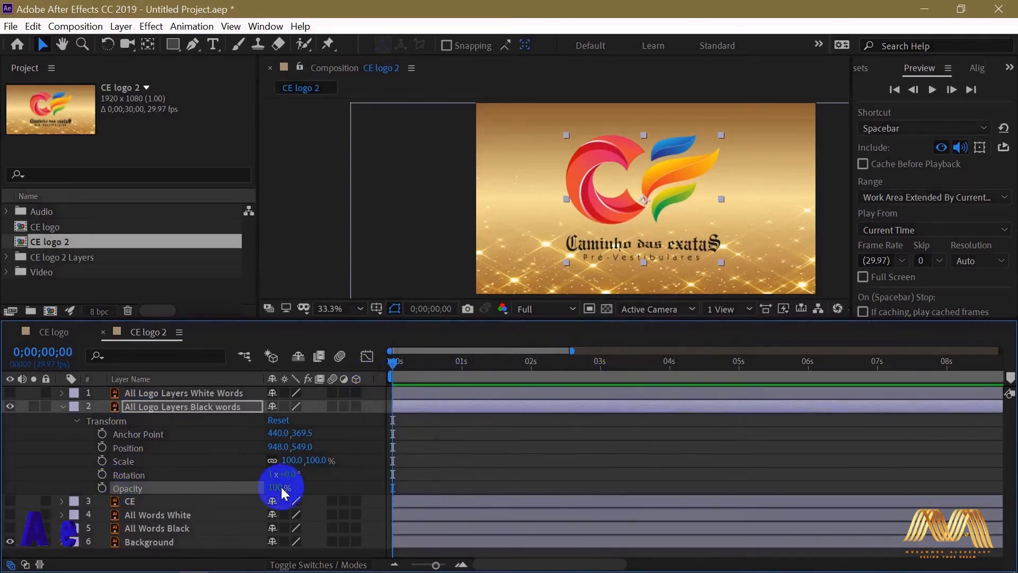
Collapse the black-words logo layer's properties and reopen its Transform group
click(149, 447)
key(u)
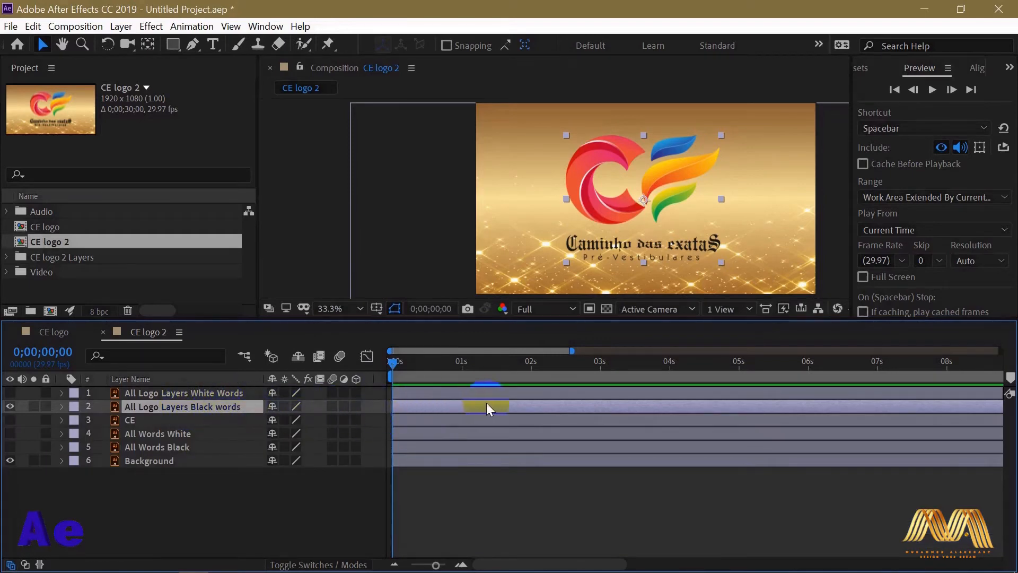
click(60, 409)
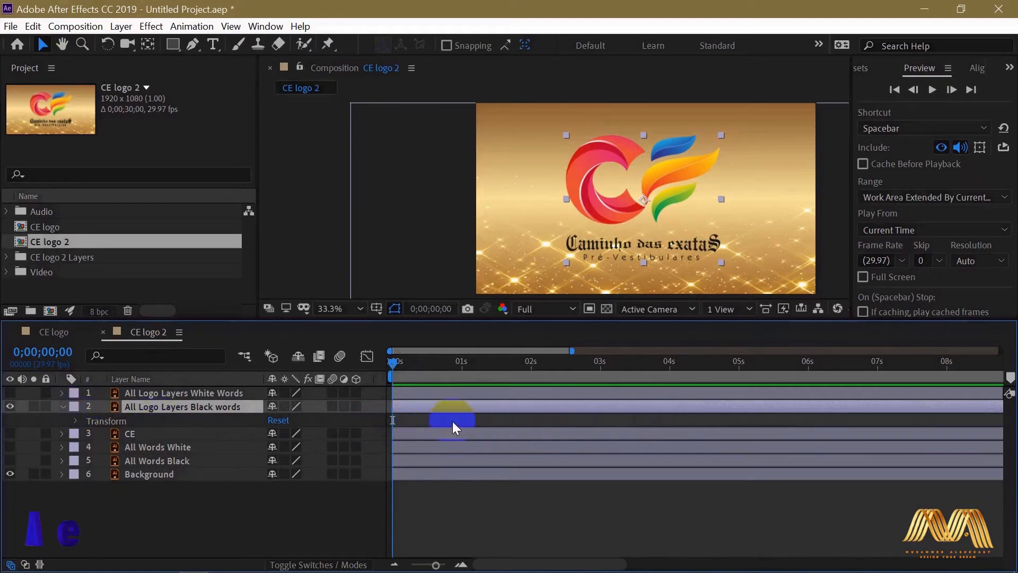
click(76, 420)
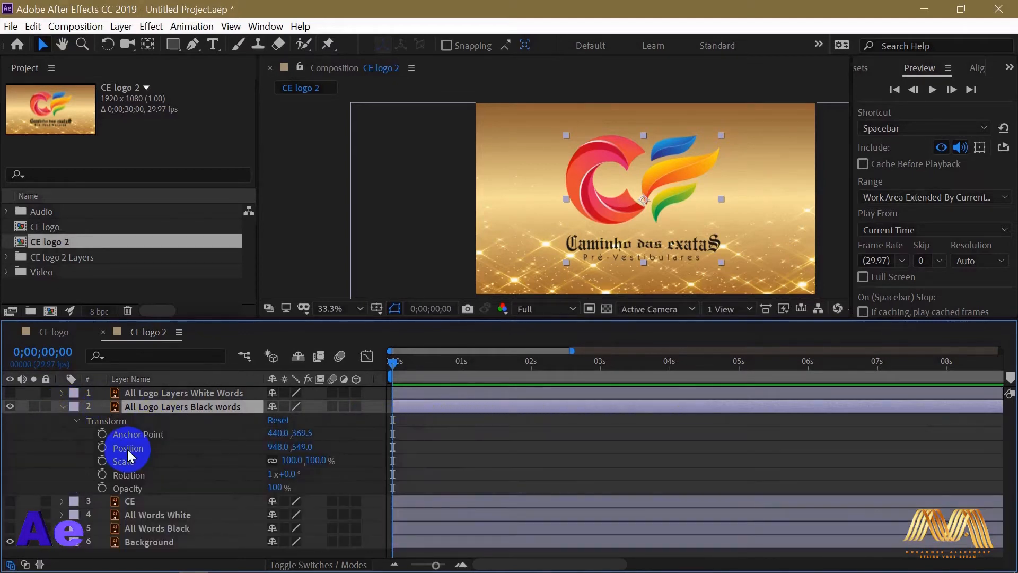
Add a Scale keyframe at 0% for the black-words logo layer at the composition start
click(122, 460)
click(102, 460)
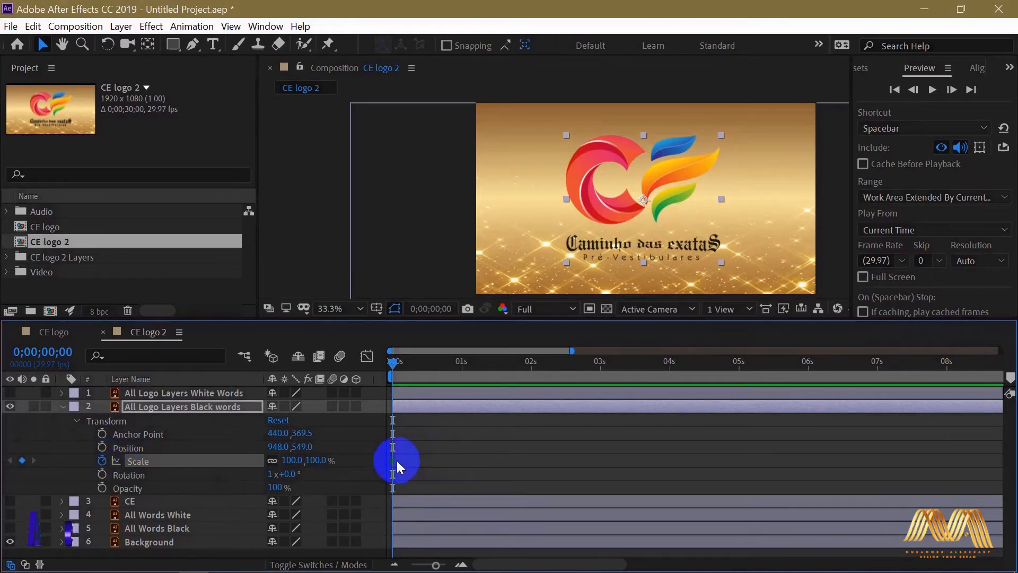
click(293, 460)
text(0)
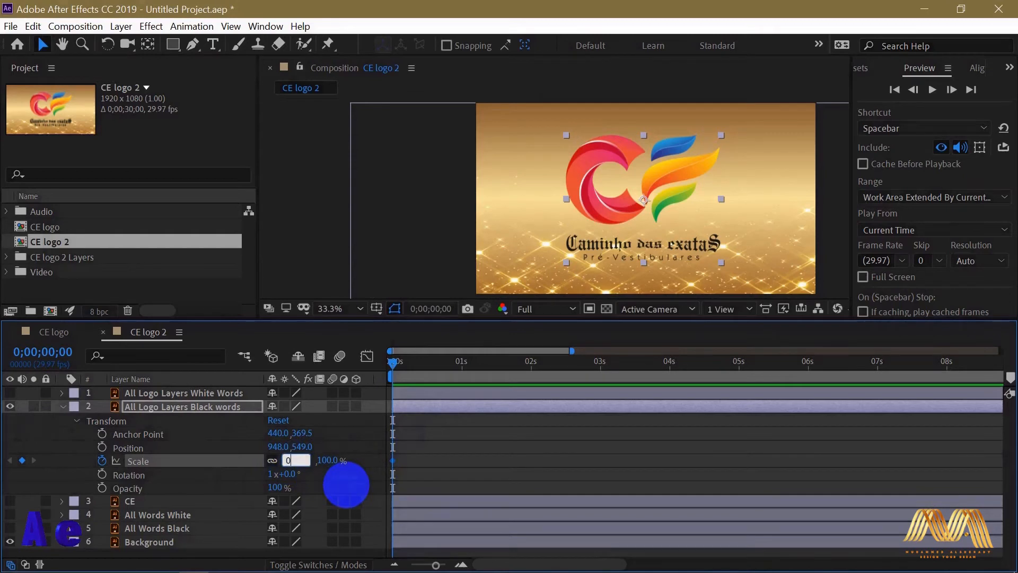
key(Return)
Set the logo's Scale to 100% at about 1.1 seconds, return to the composition start and deselect the layer
click(469, 363)
click(287, 460)
text(100)
key(Return)
drag(472, 365, 403, 479)
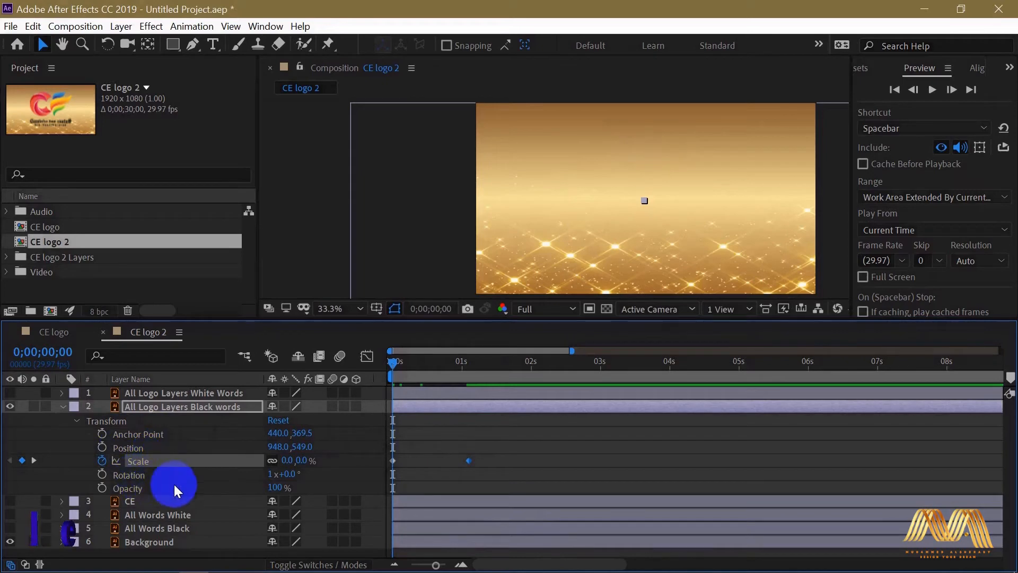
click(392, 487)
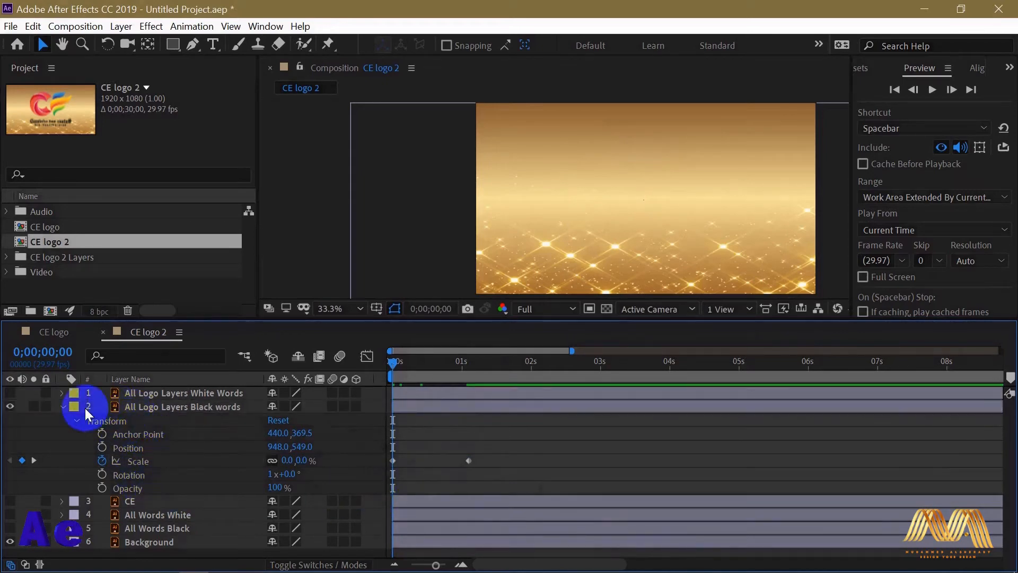
Reveal only the keyframed properties of the black-words logo layer, select both Scale keyframes, and toggle the properties until they are hidden
click(151, 407)
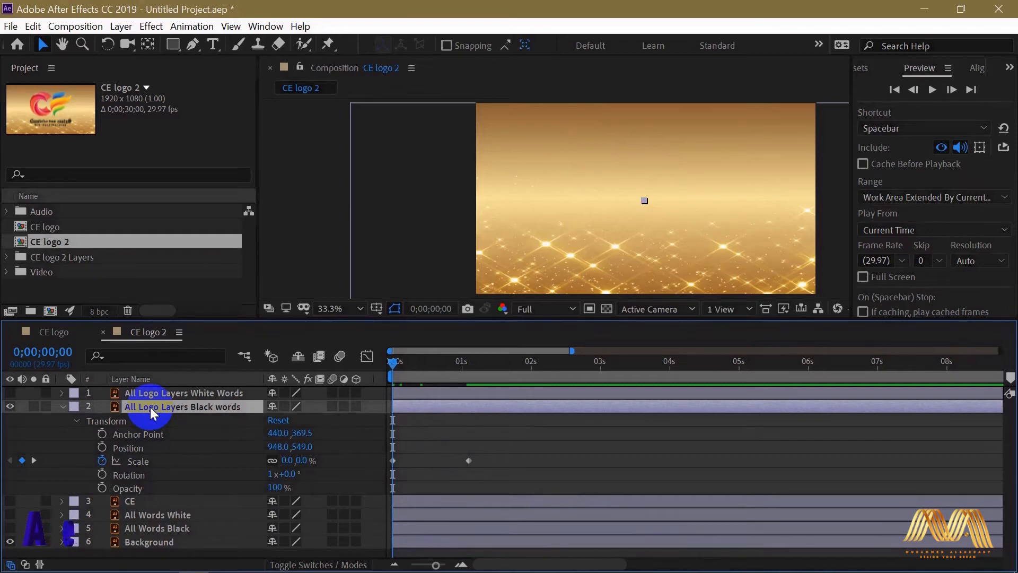
key(u)
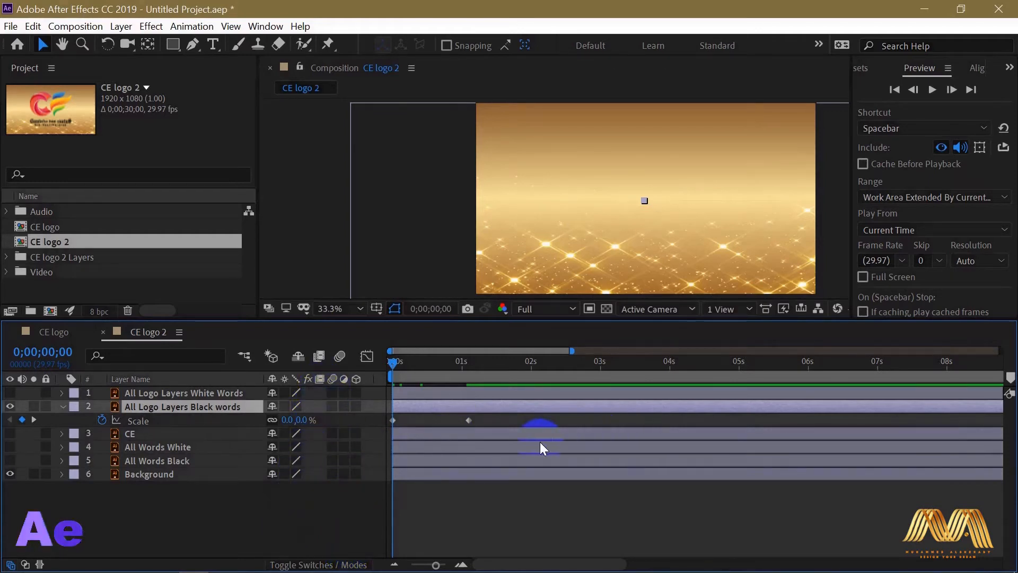
drag(495, 419, 391, 429)
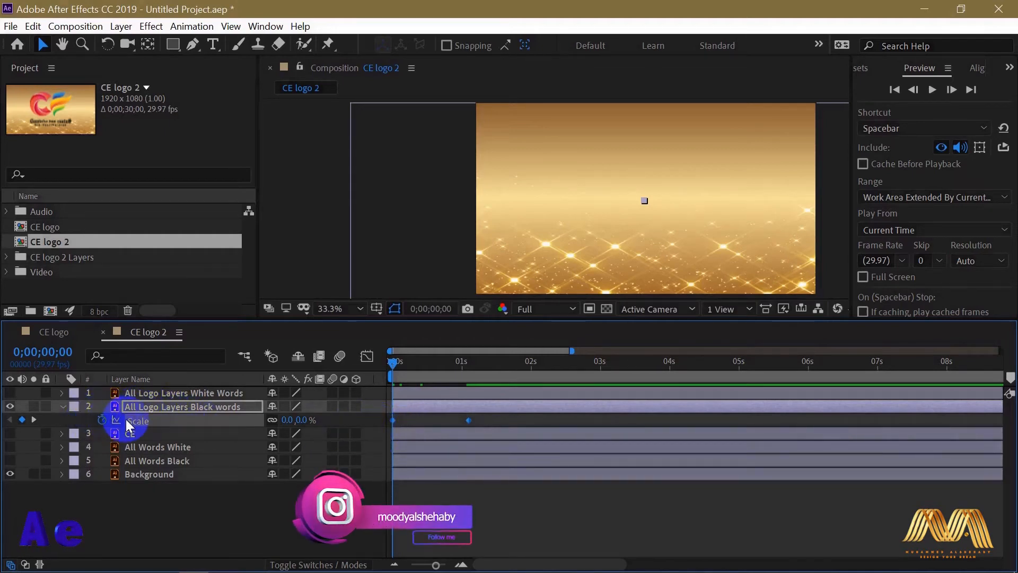
key(u)
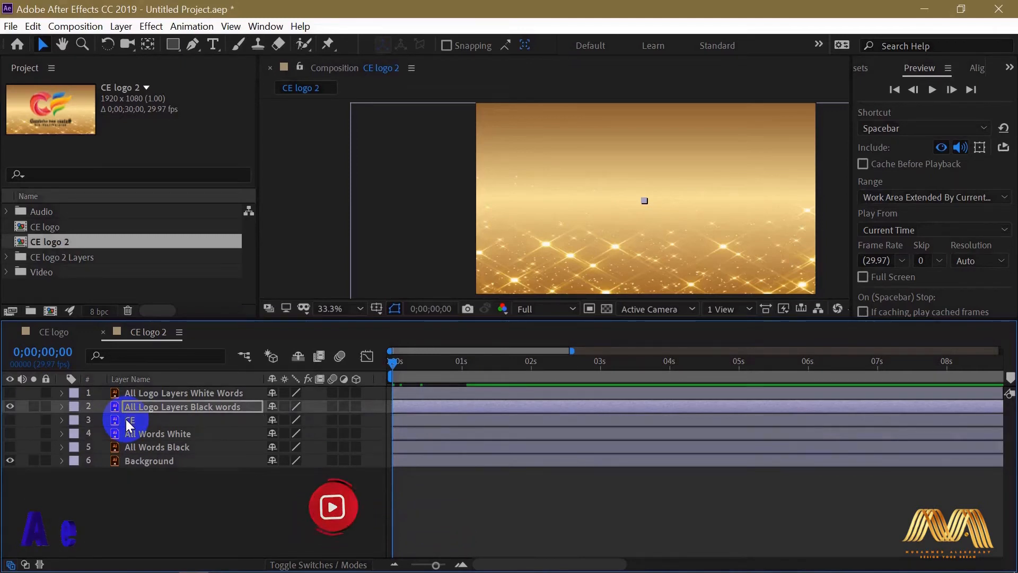
key(u)
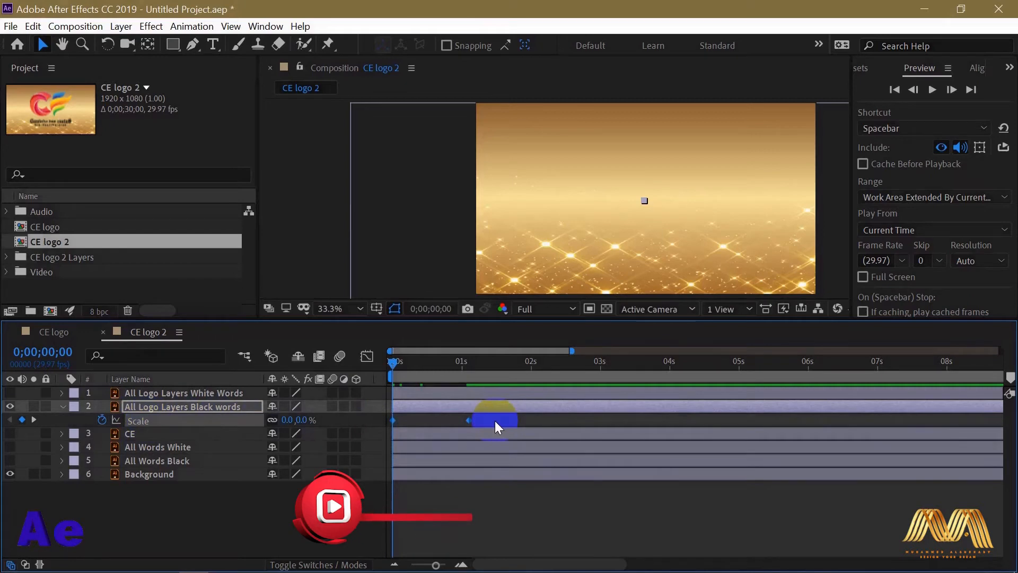
key(u)
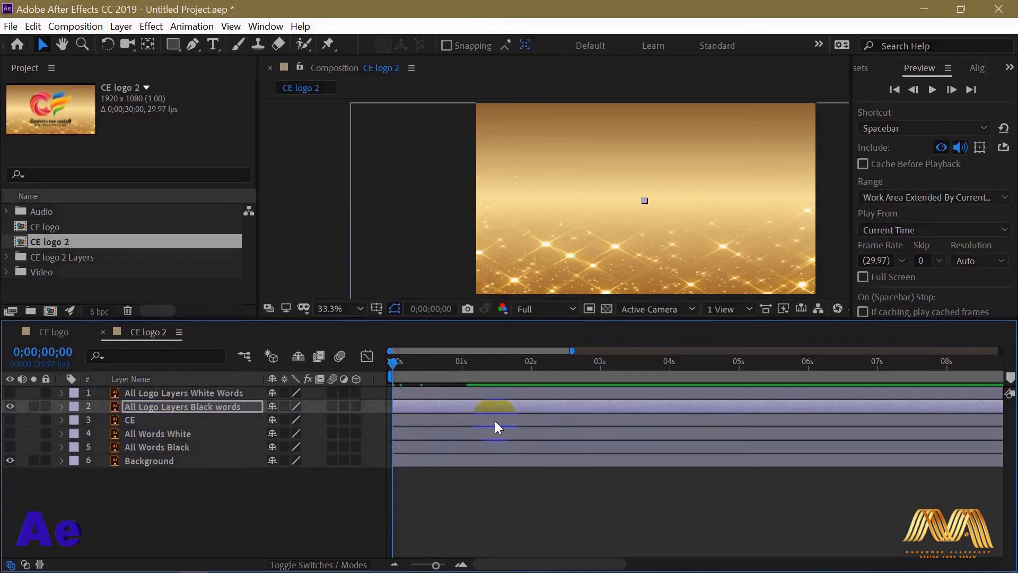
Show and hide only the Position property of the black-words logo layer, then do the same with its Scale property
key(p)
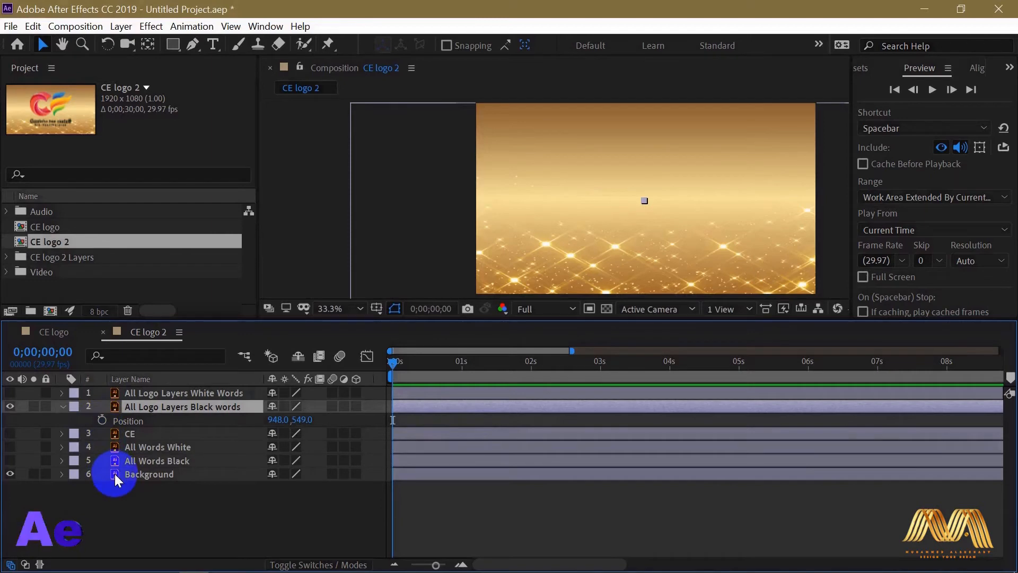
key(p)
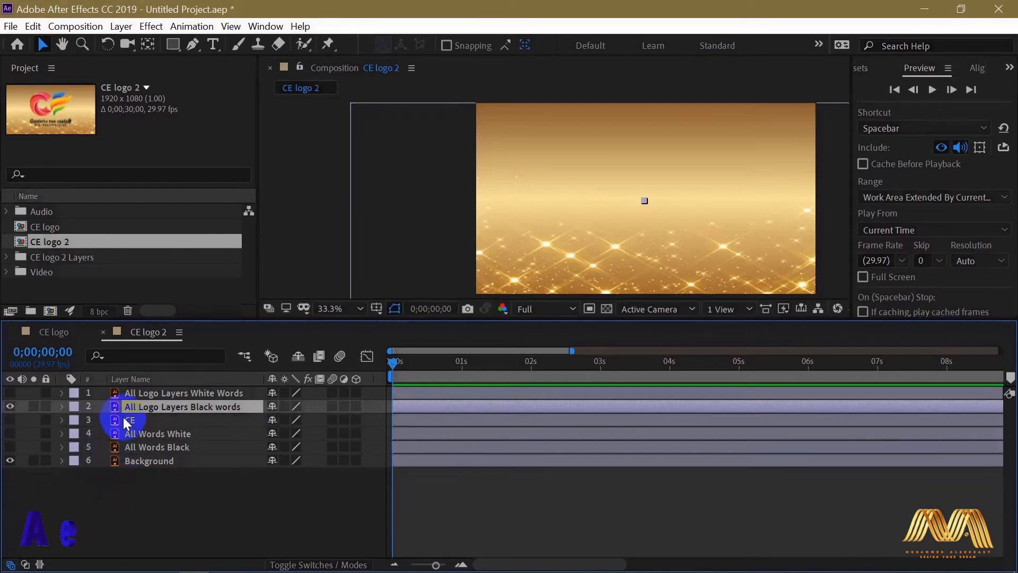
key(s)
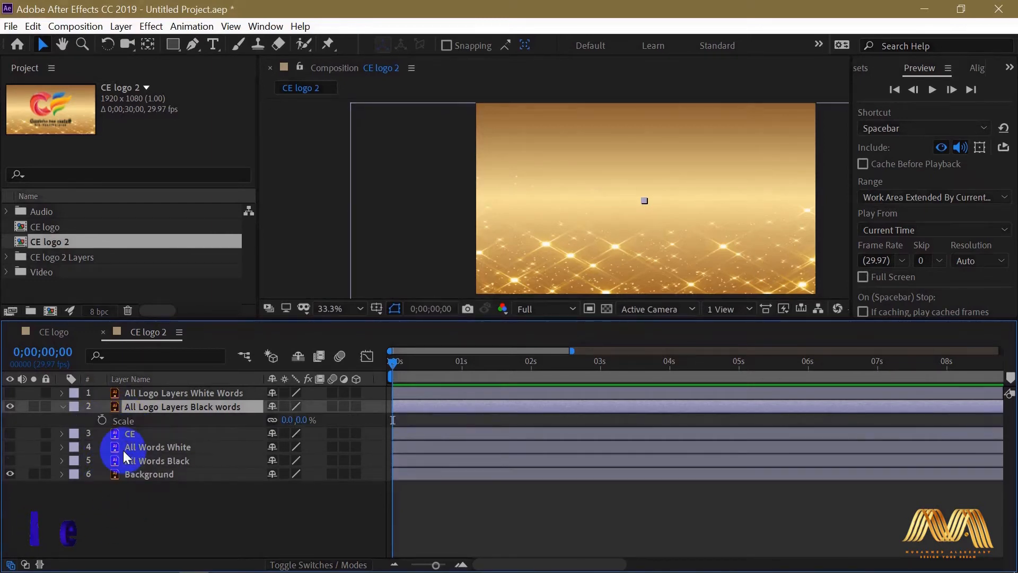
click(114, 421)
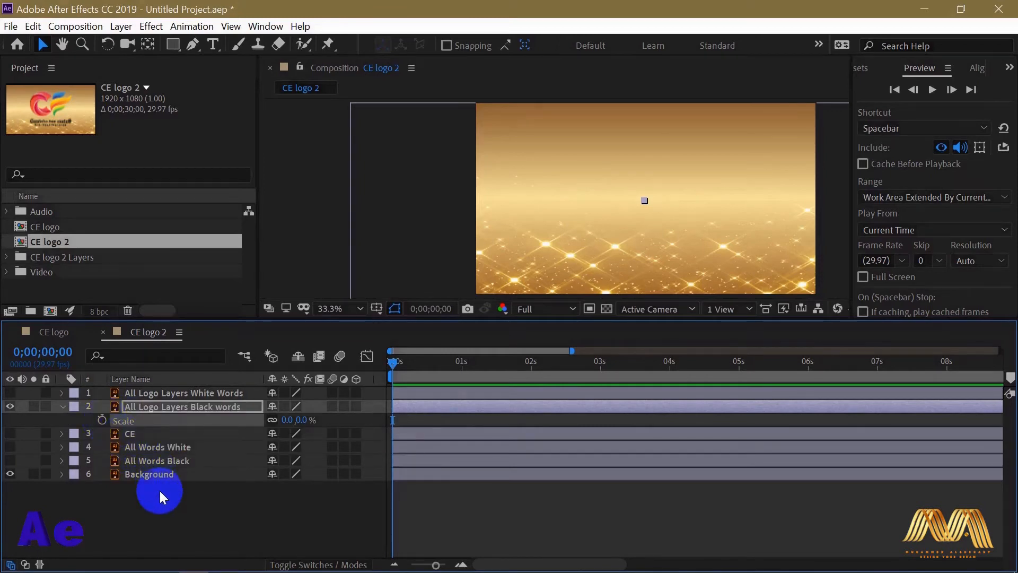
key(s)
key(s)
key(s)
Show and hide only the Rotation property of the black-words logo layer, then do the same with its Opacity property
key(r)
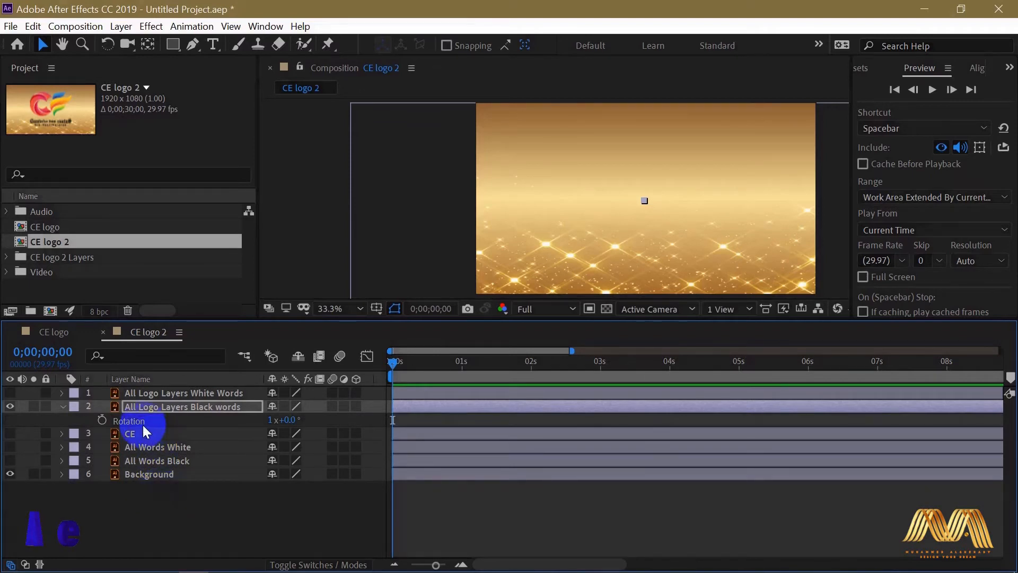
key(r)
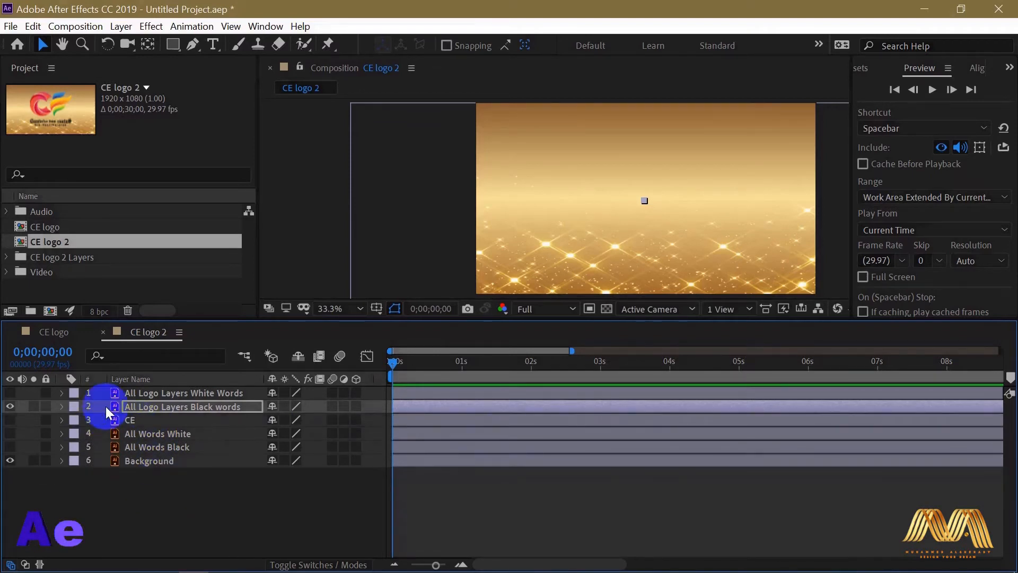
key(t)
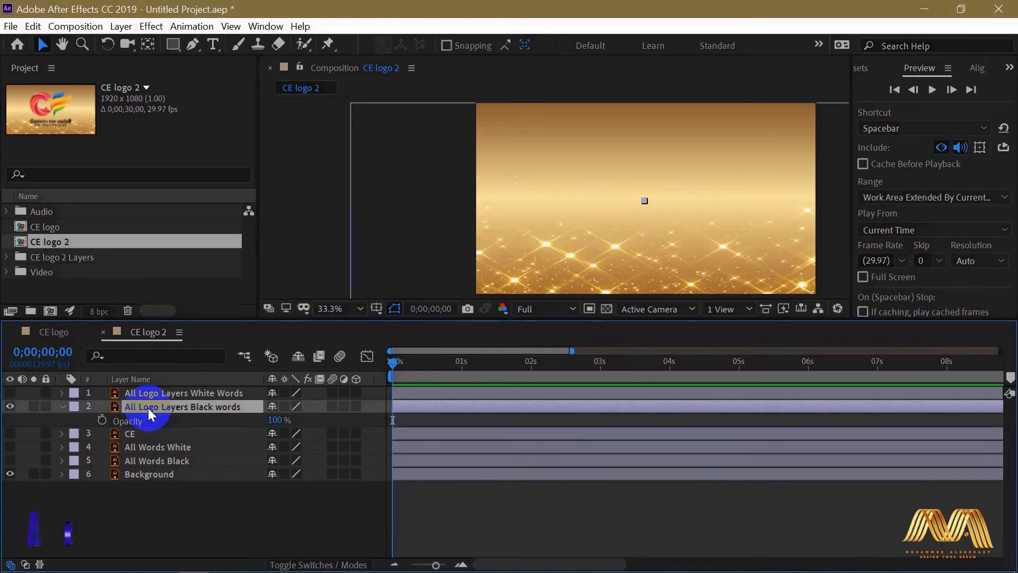
key(t)
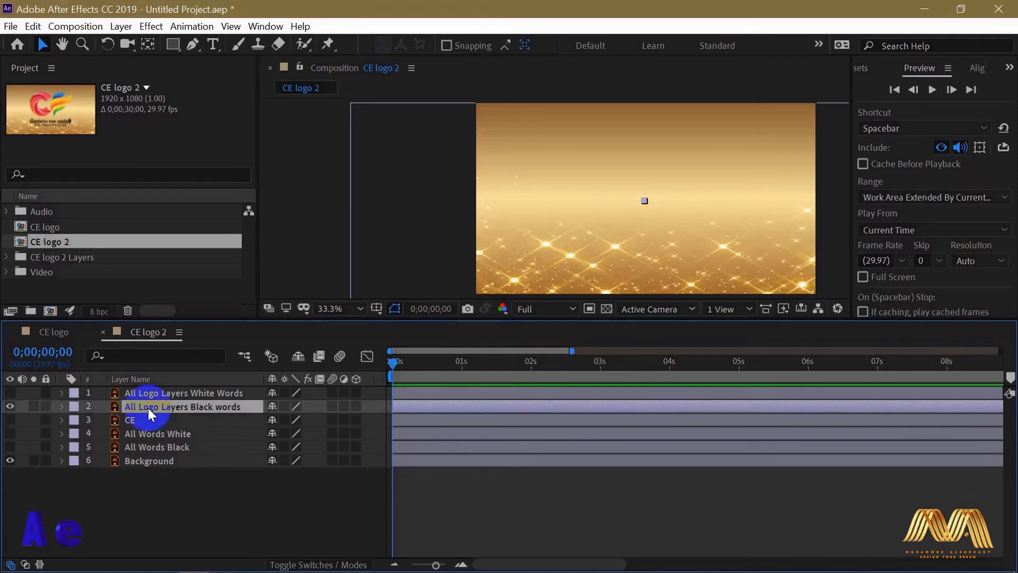
Add a Position keyframe to the black-words logo layer at the composition start, then toggle its keyframed properties on and off
click(62, 406)
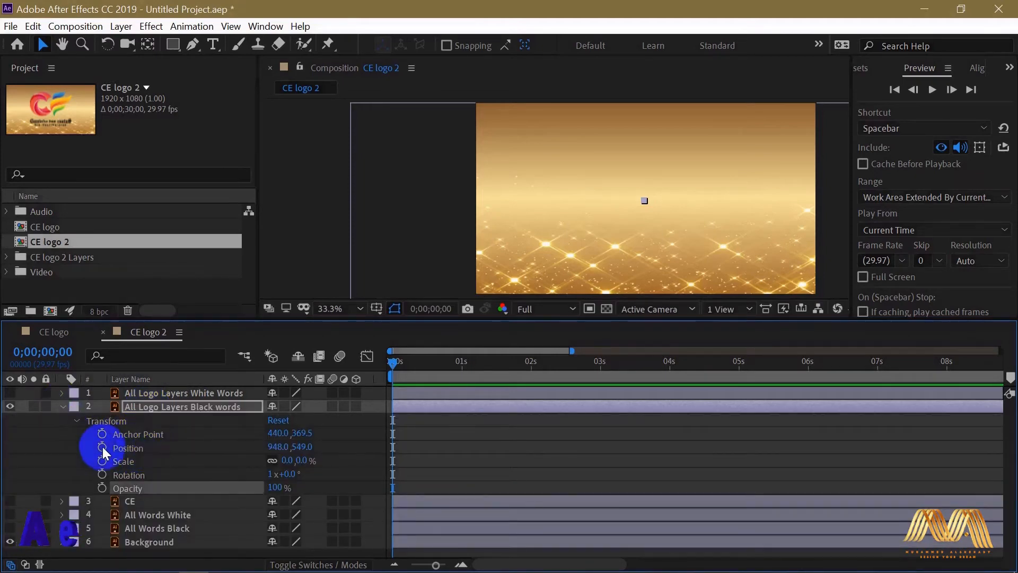
click(102, 447)
click(77, 413)
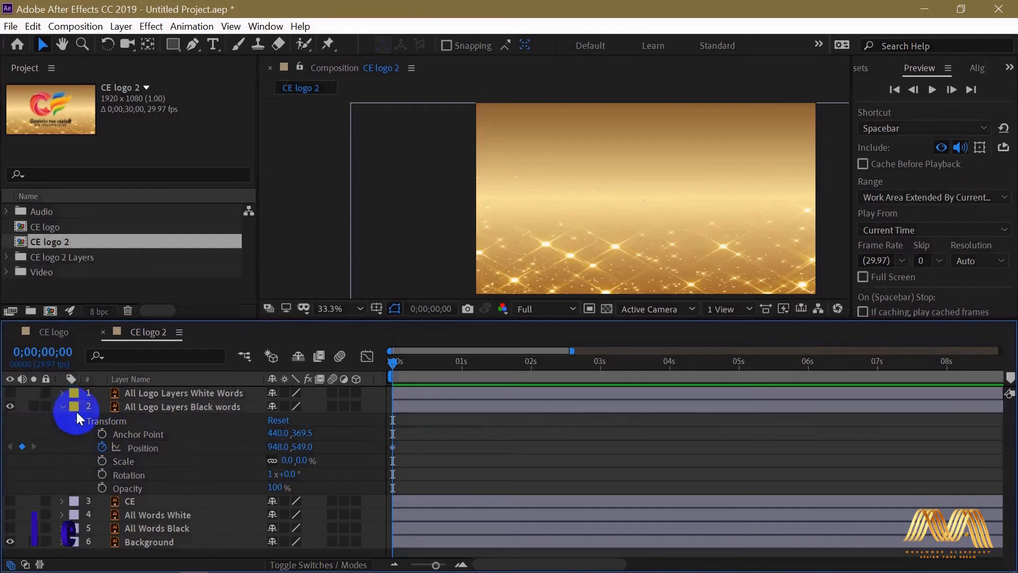
click(62, 405)
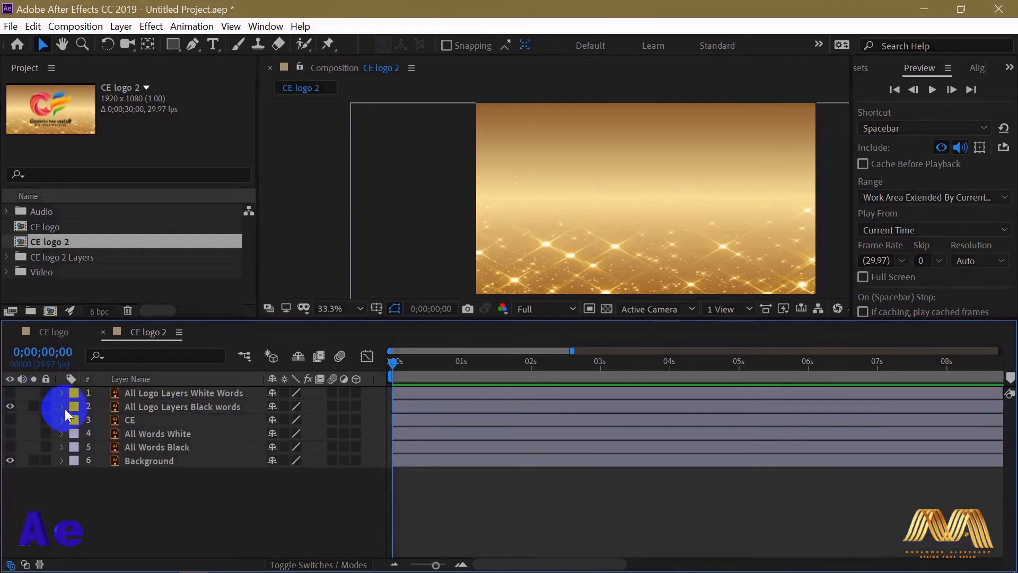
key(u)
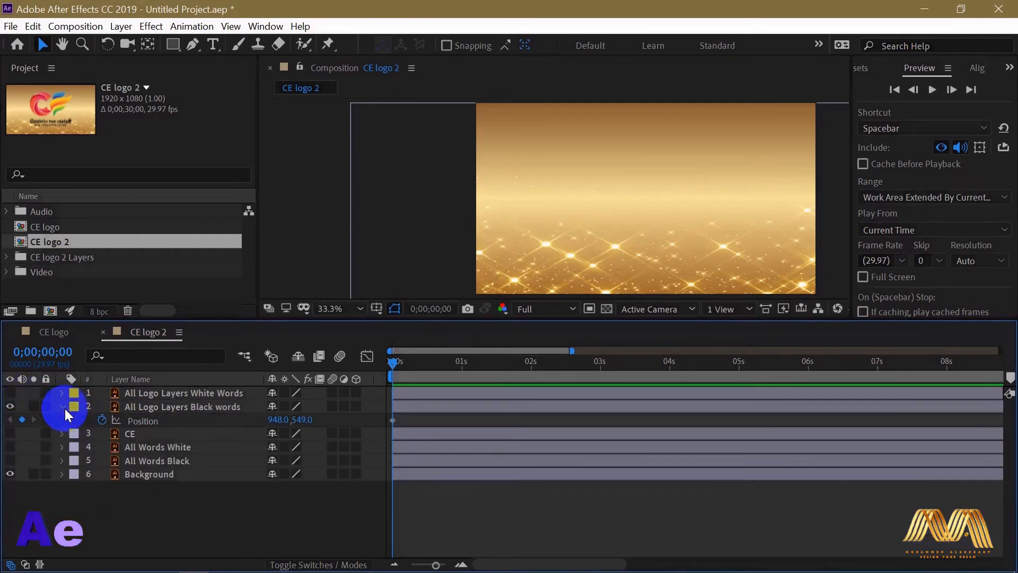
key(u)
Select all layers in the composition and reveal their keyframed properties, then hide them again
click(152, 434)
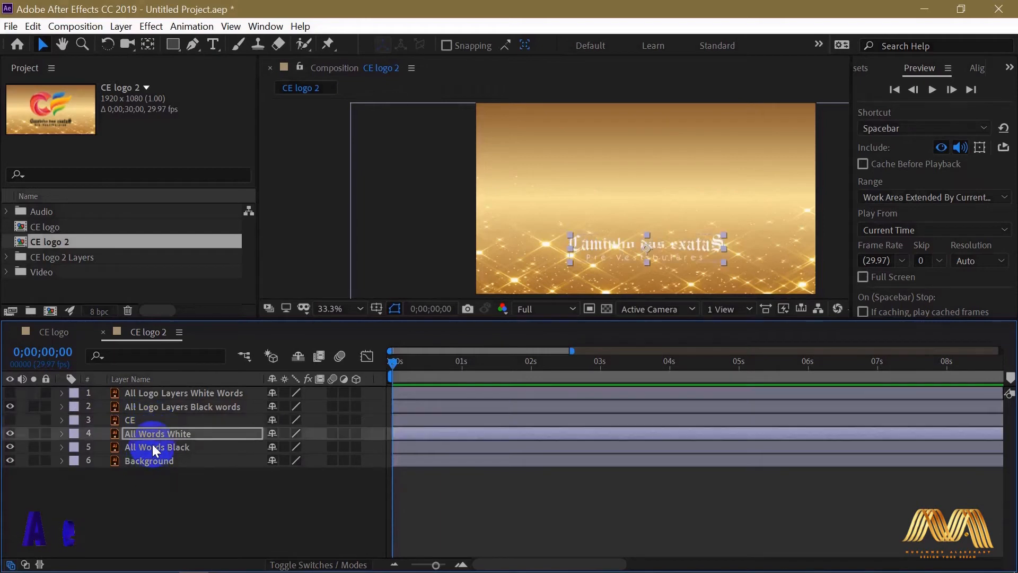
drag(141, 476, 195, 393)
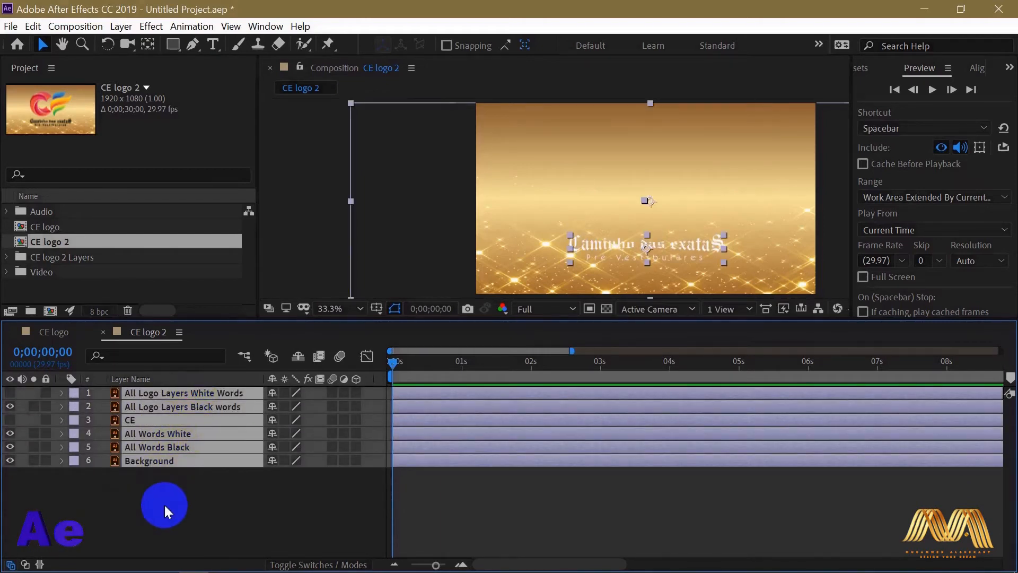
key(u)
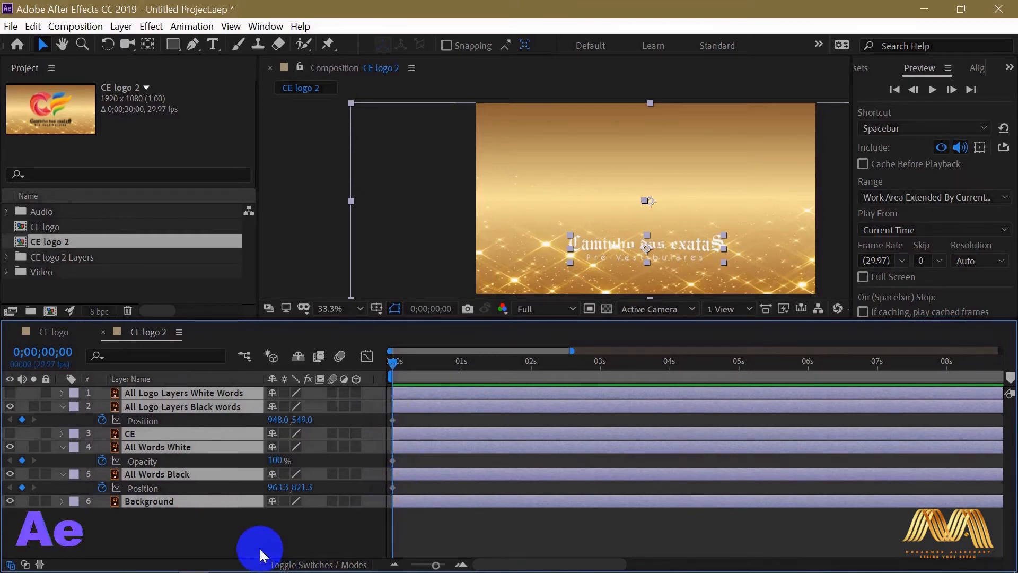
key(u)
Select the Background, All Words Black and All Words White layers together, then select all layers at once and deselect them
click(153, 462)
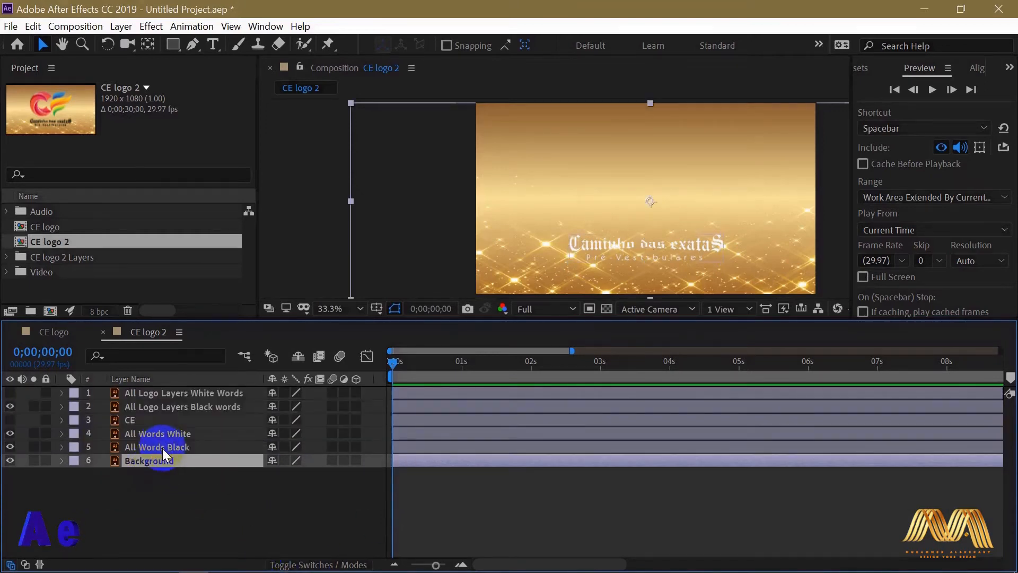
shift+click(163, 447)
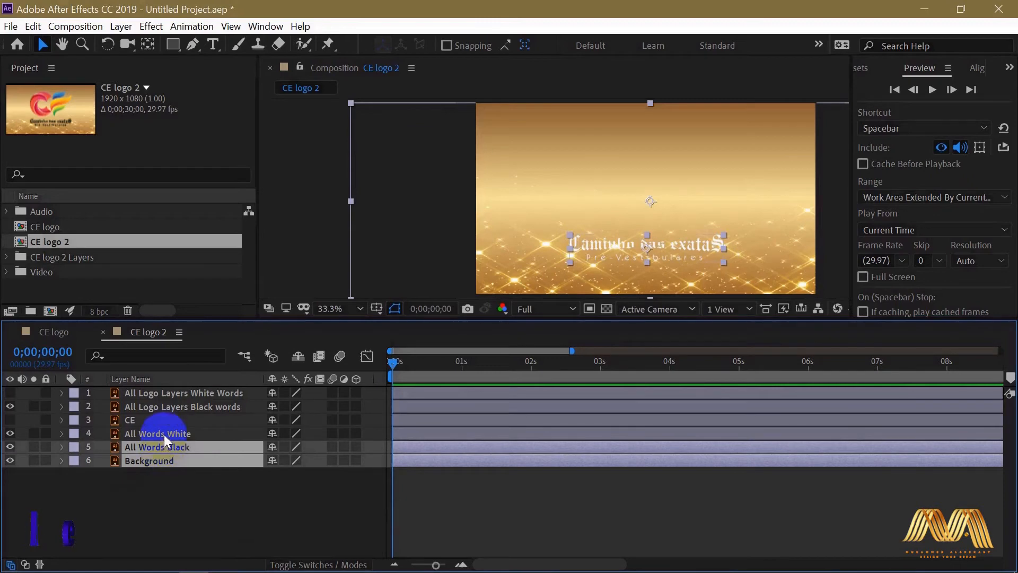
shift+click(164, 434)
click(139, 484)
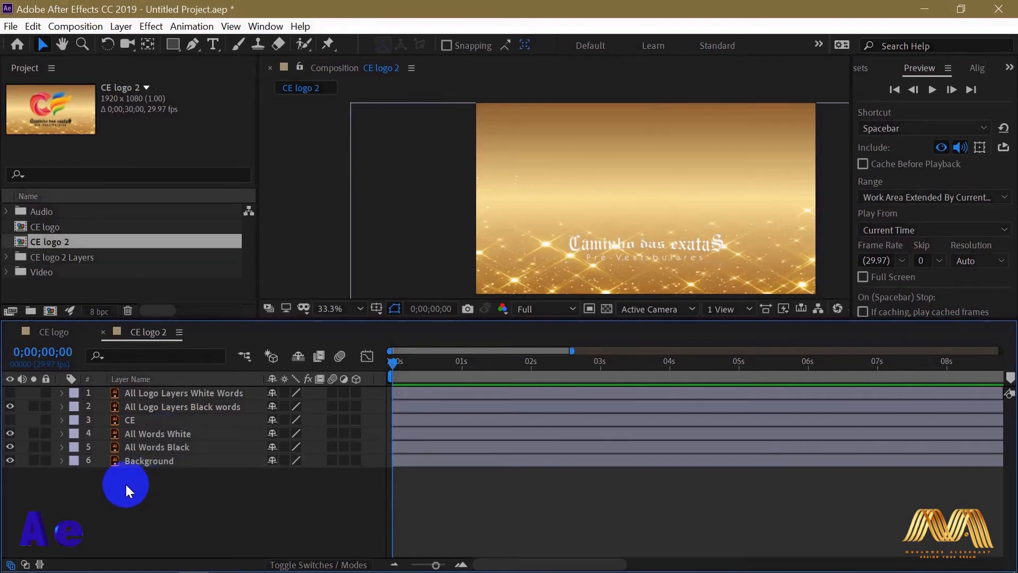
drag(125, 483, 190, 394)
click(272, 509)
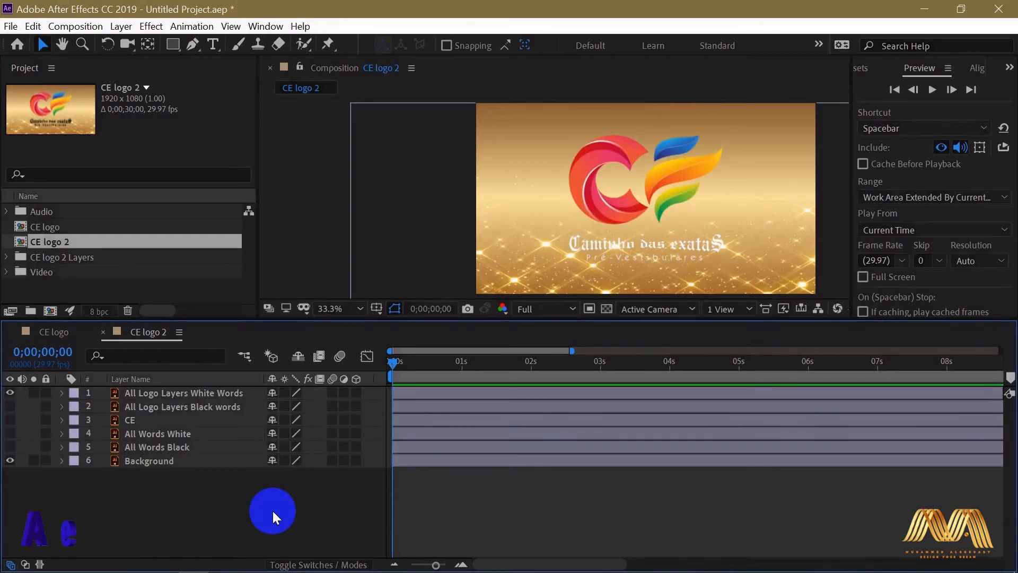
Add a Scale keyframe at 0% for the white-words logo layer at the composition start
click(183, 396)
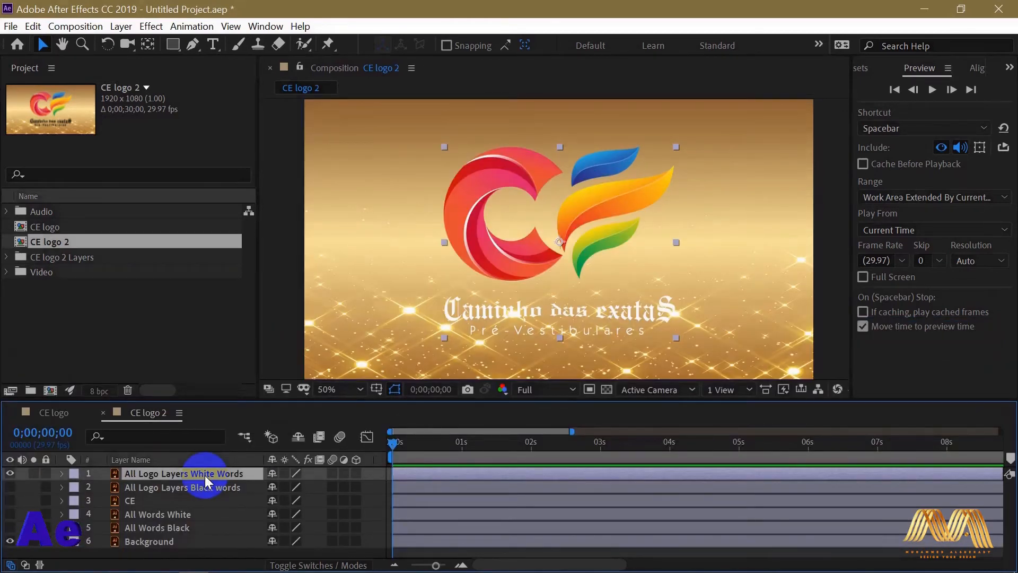
key(s)
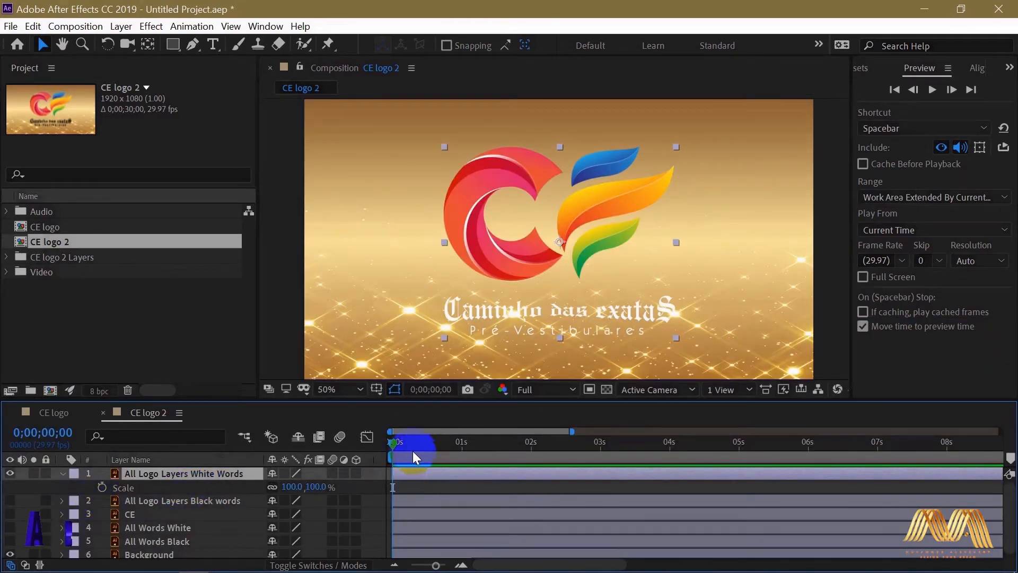
click(102, 488)
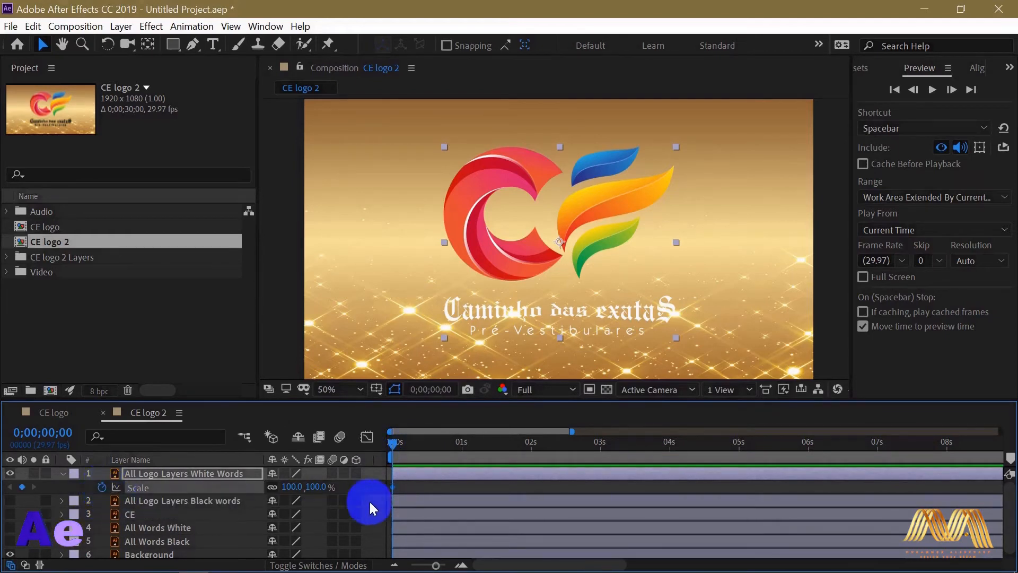
click(294, 487)
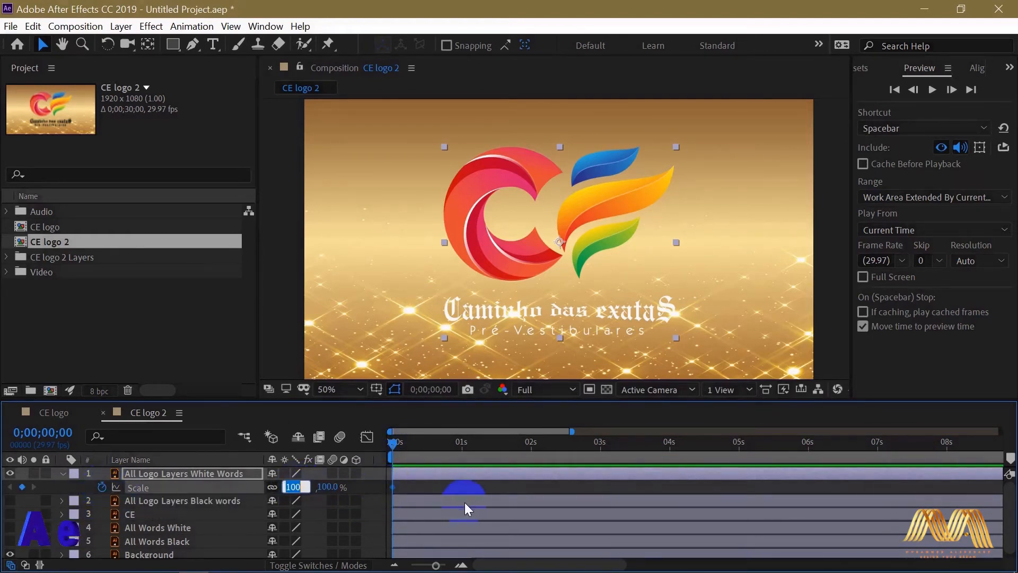
text(0)
key(Return)
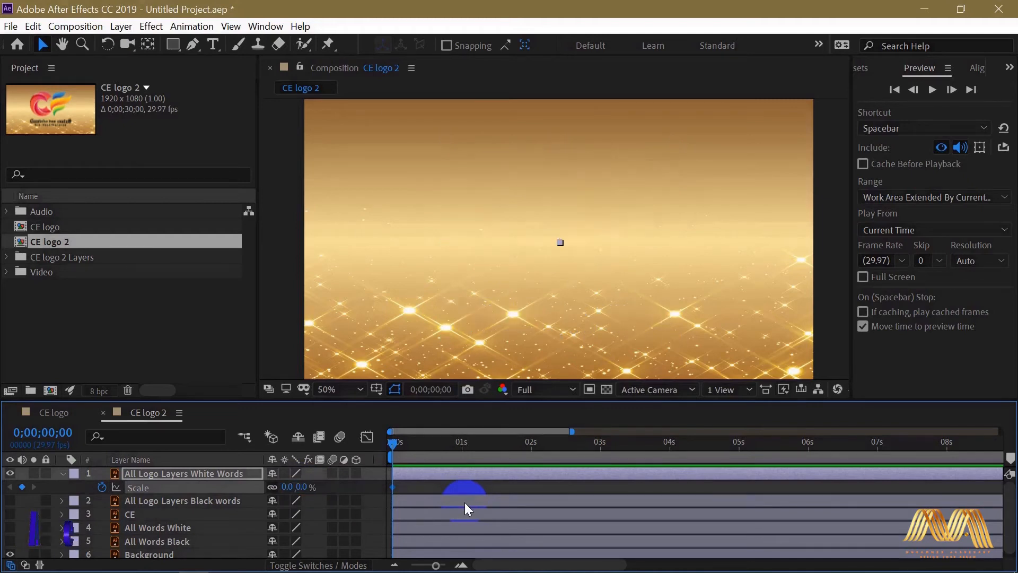
Set the white-words logo's Scale to 100% at 0;00;00;24, then return to the composition start and preview the animation
drag(395, 441, 452, 446)
click(288, 487)
text(100)
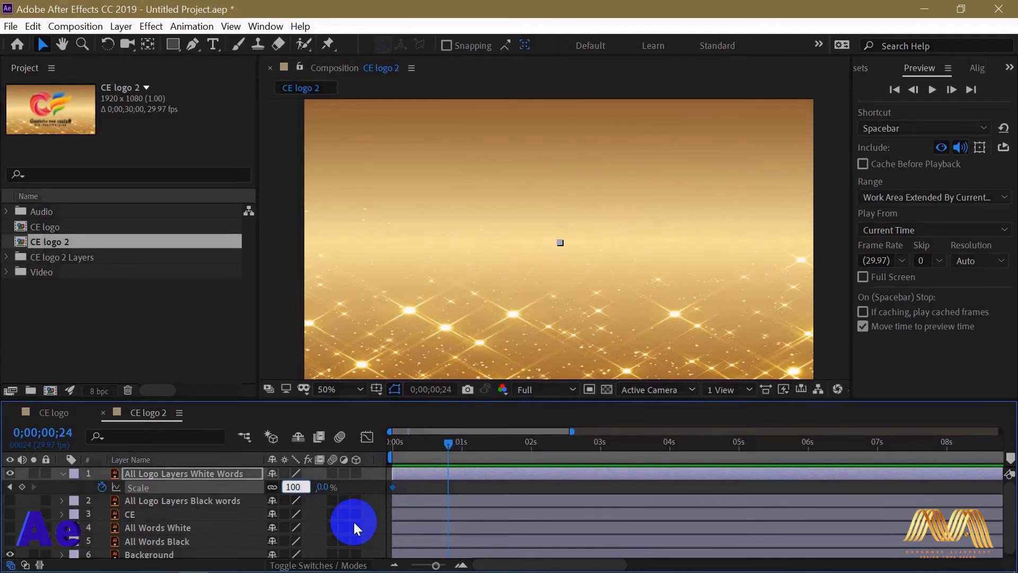
click(353, 521)
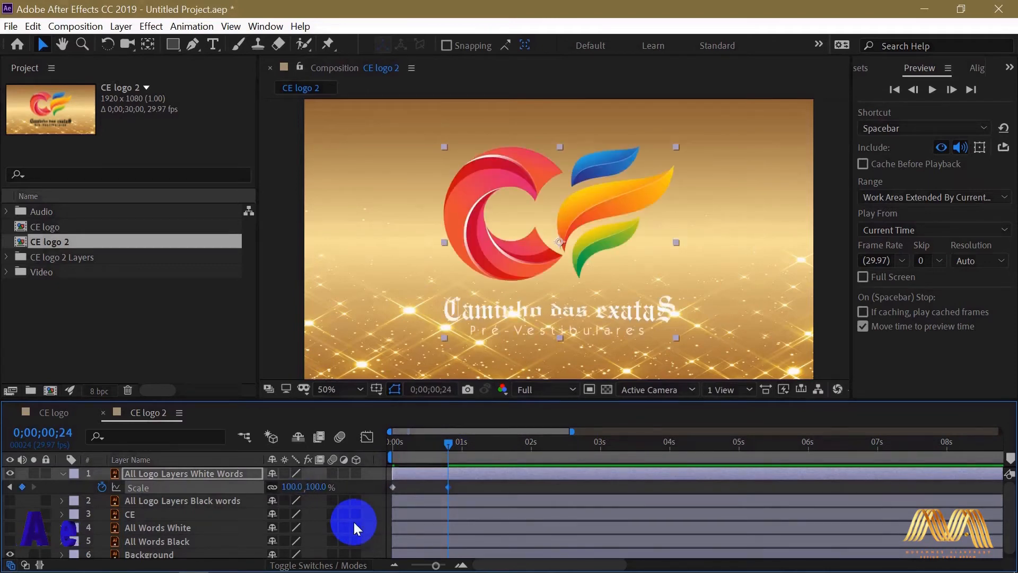
drag(447, 443, 377, 444)
key(space)
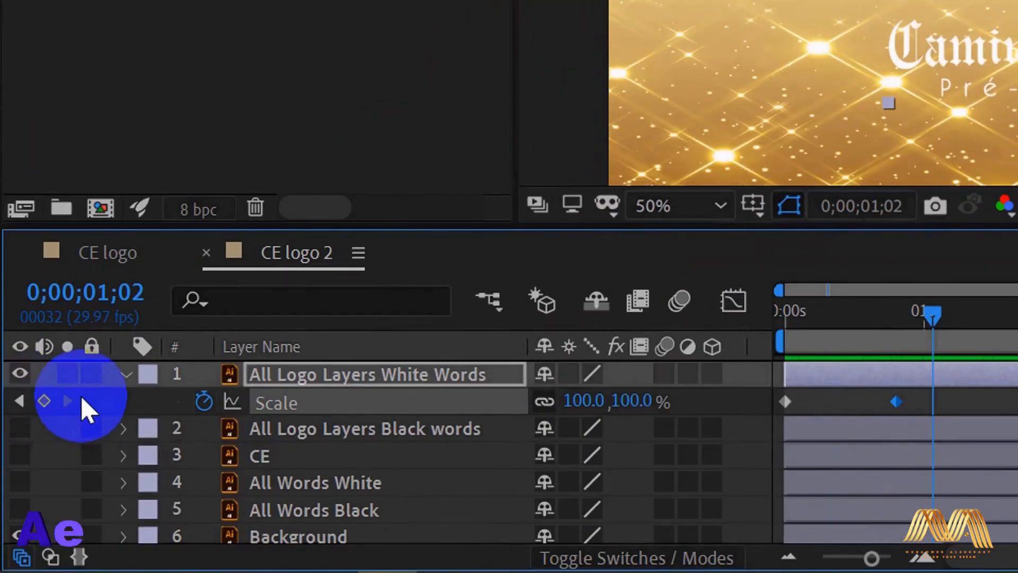
Go to the white-words logo's Scale keyframe at 0;00;00;24, then add a holding Scale keyframe at 0;00;01;01
click(20, 402)
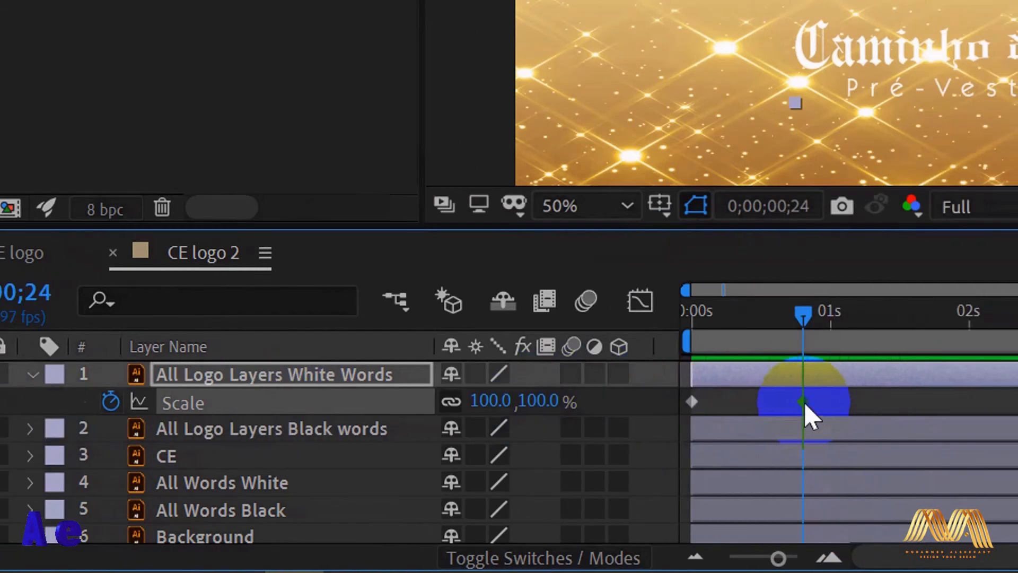
click(864, 311)
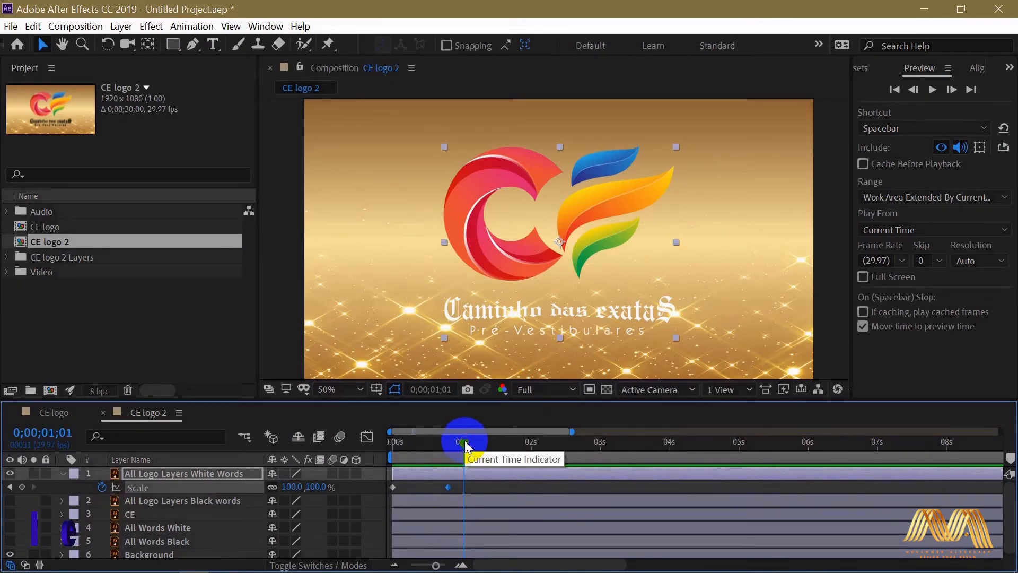
click(457, 487)
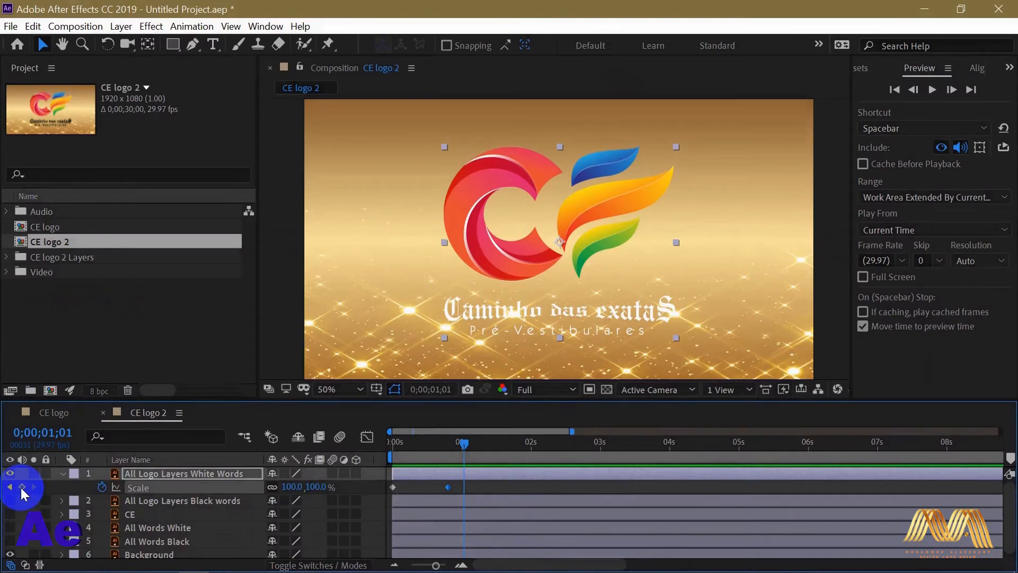
click(22, 487)
mouse_move(461, 442)
mouse_down()
mouse_move(443, 441)
mouse_move(464, 441)
mouse_up()
click(463, 487)
Reveal the white-words logo's Rotation and add a Rotation keyframe at 0° at 0;00;01;02
key(r)
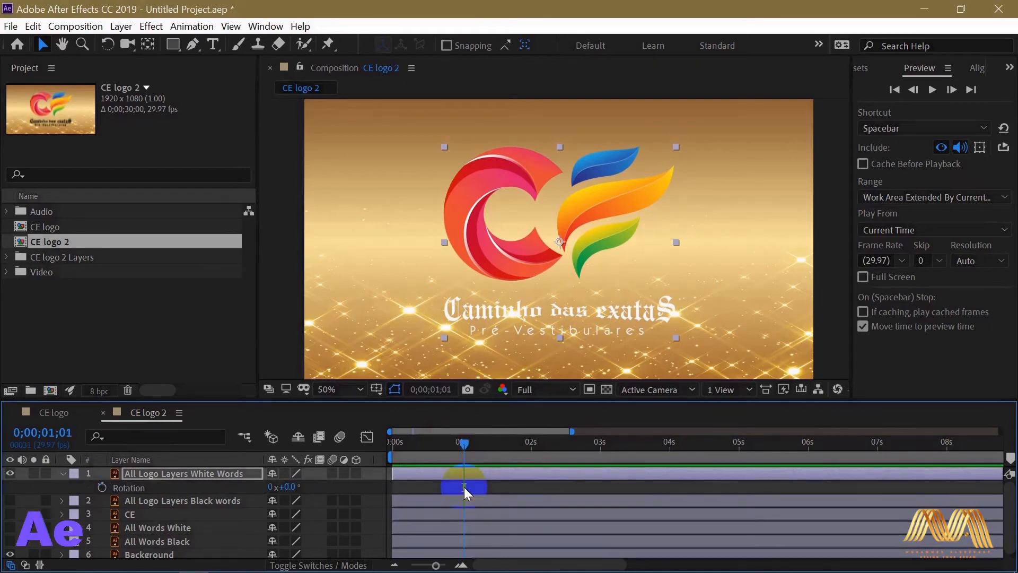
click(467, 443)
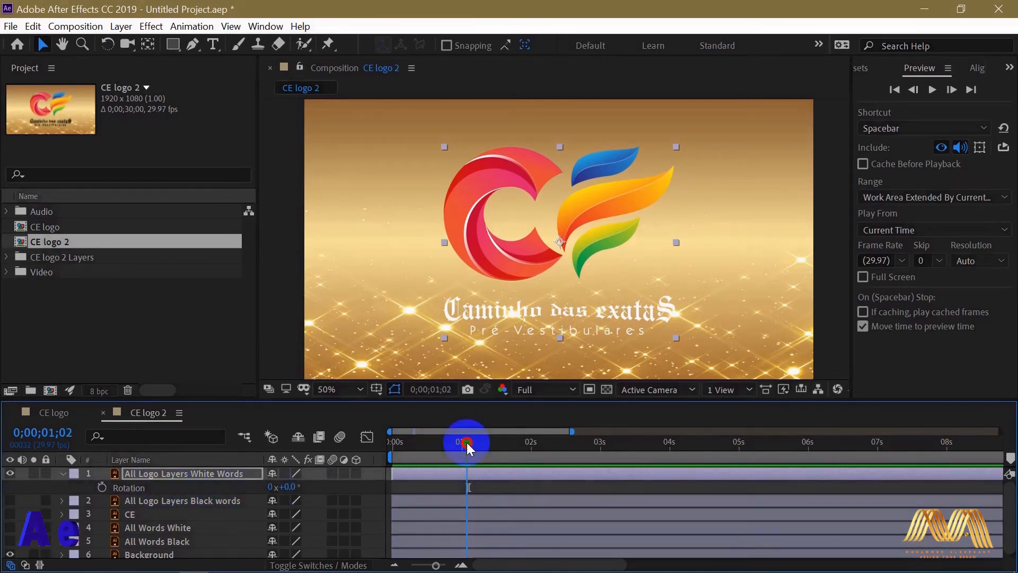
click(102, 488)
click(470, 487)
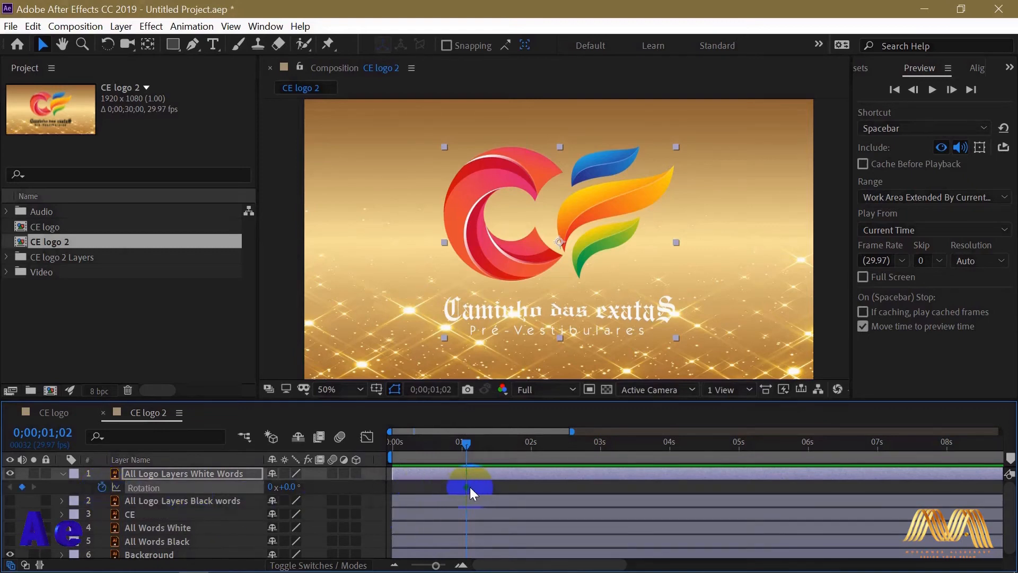
Rotate the white-words logo to -1x+0.0° at 0;00;02;01, then preview the animation from the composition start
drag(469, 441, 533, 446)
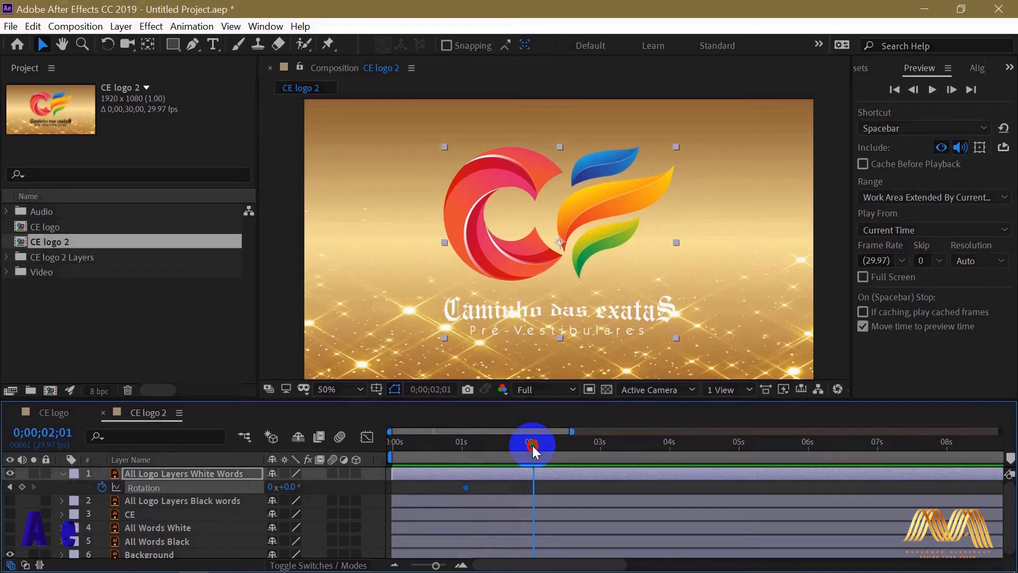
click(107, 45)
drag(659, 150, 712, 174)
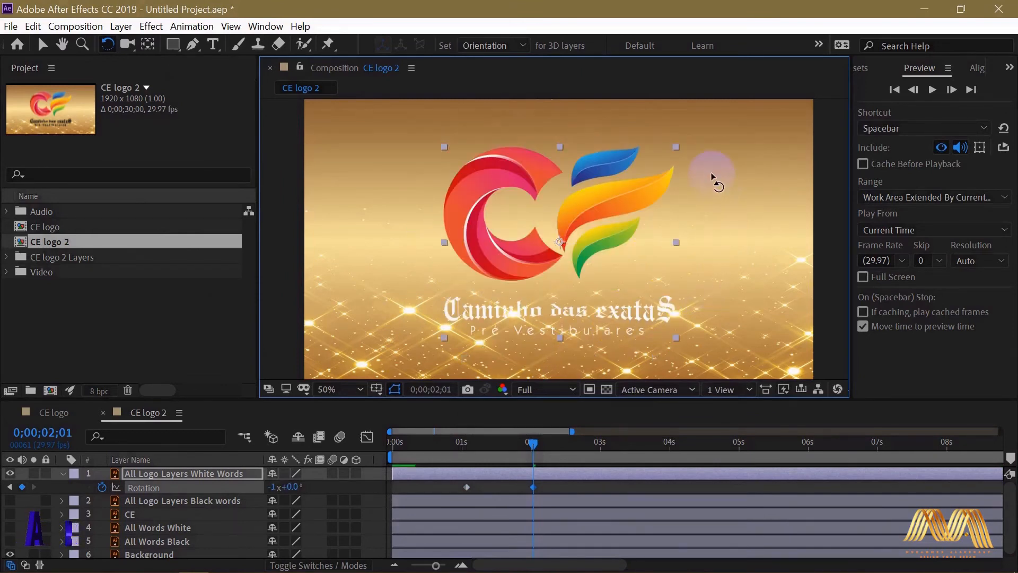
click(532, 446)
drag(532, 445, 391, 447)
key(v)
key(space)
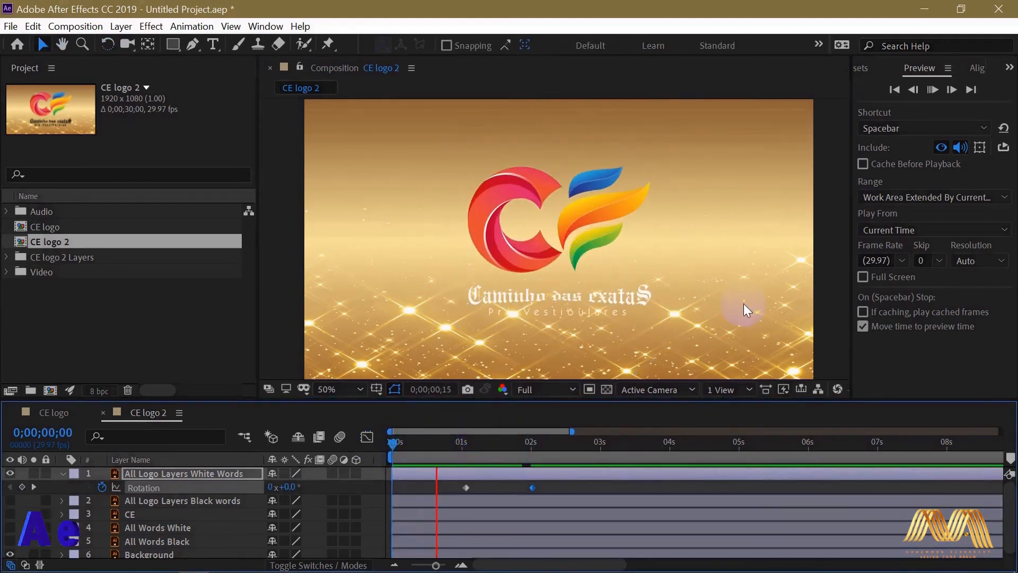
Go to the last Rotation keyframe at 0;00;02;01 and add an Opacity keyframe at 100% there
click(524, 440)
drag(562, 442, 532, 457)
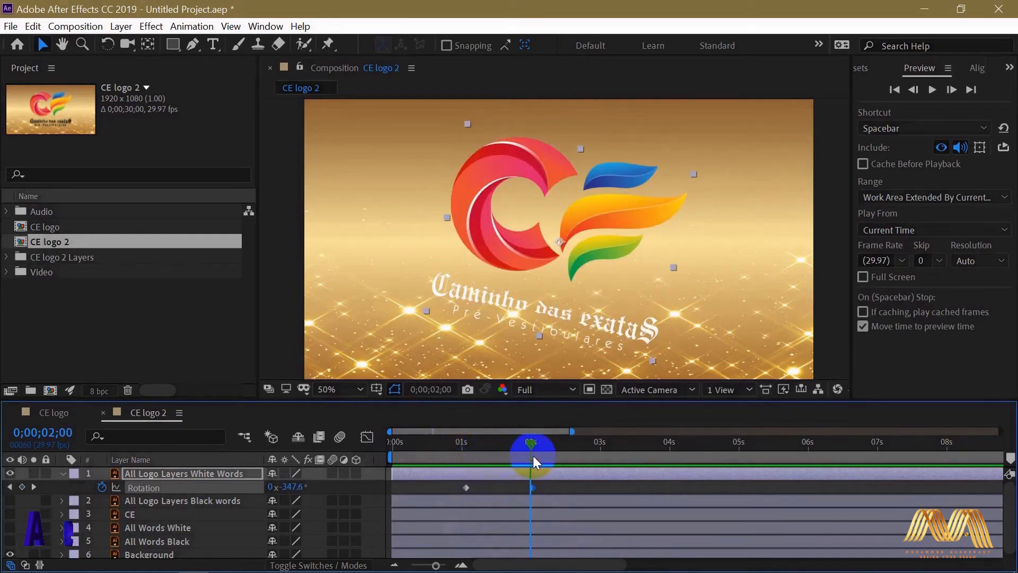
click(531, 488)
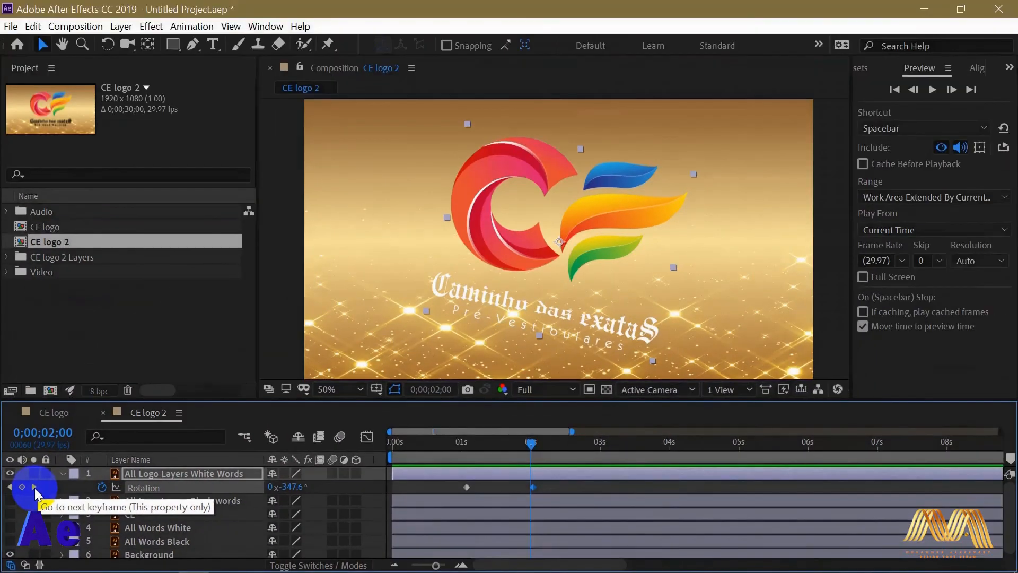
click(34, 486)
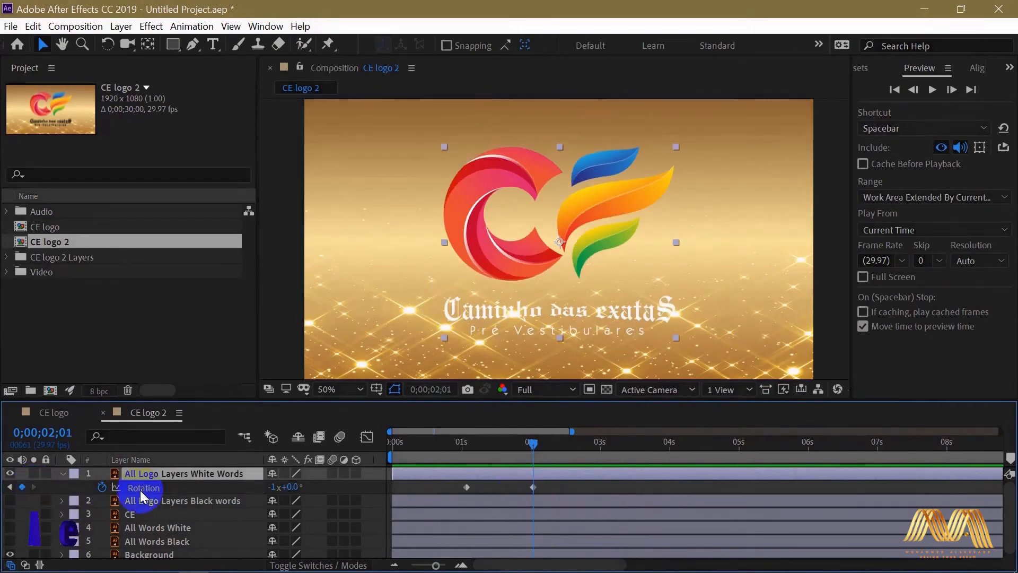
key(t)
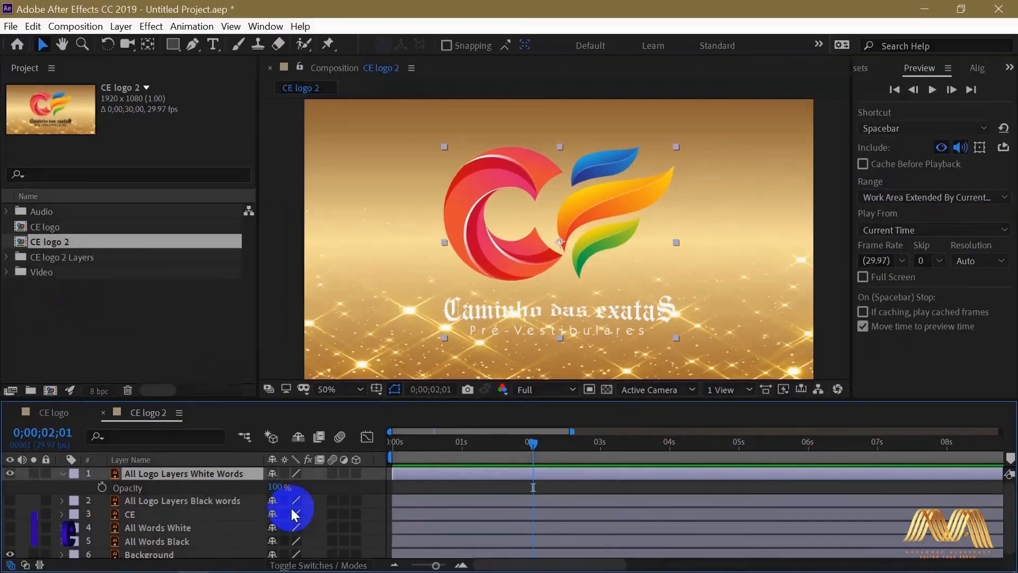
click(101, 488)
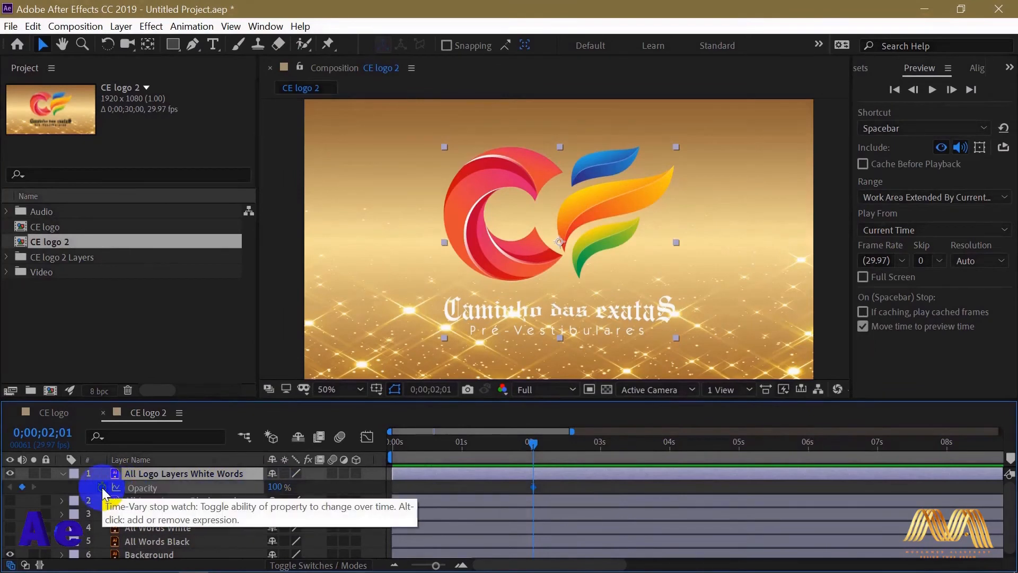
Set the white-words logo's Opacity to 0% at 0;00;02;21
drag(535, 441, 582, 443)
click(276, 487)
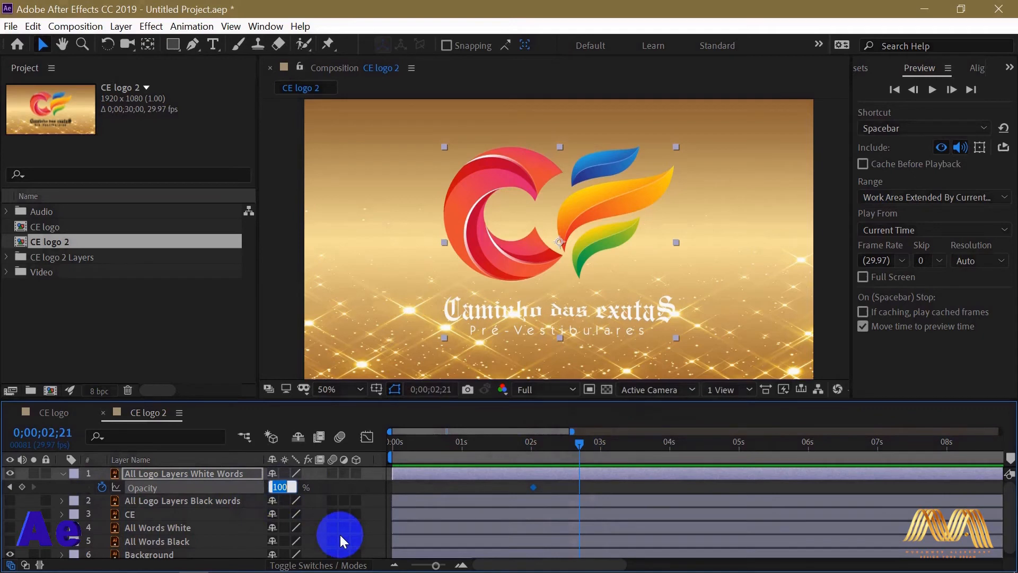
text(0)
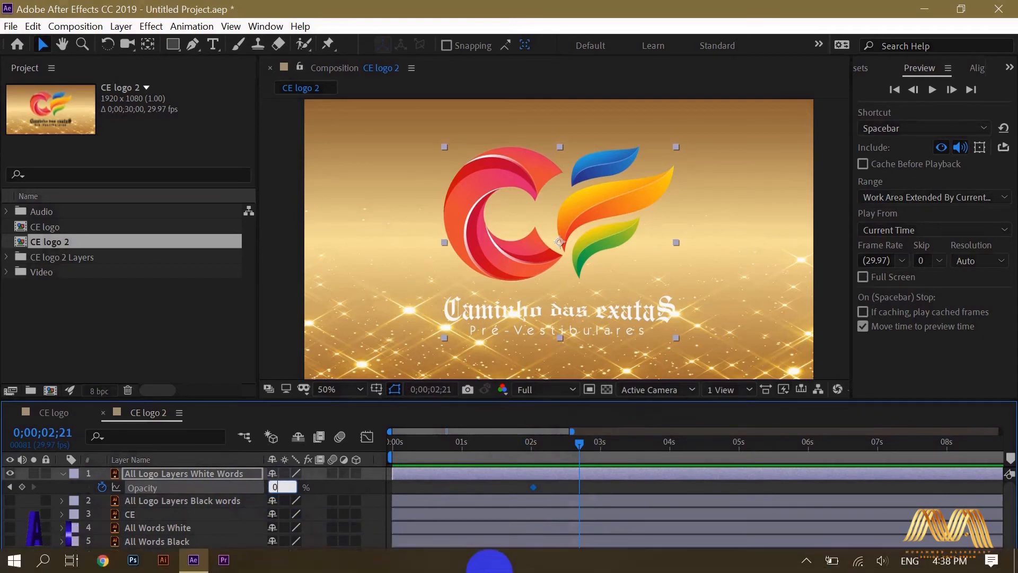
key(Return)
Preview the scale, rotation and fade-out animation from the composition start, then return to the start
click(582, 446)
drag(582, 448, 368, 442)
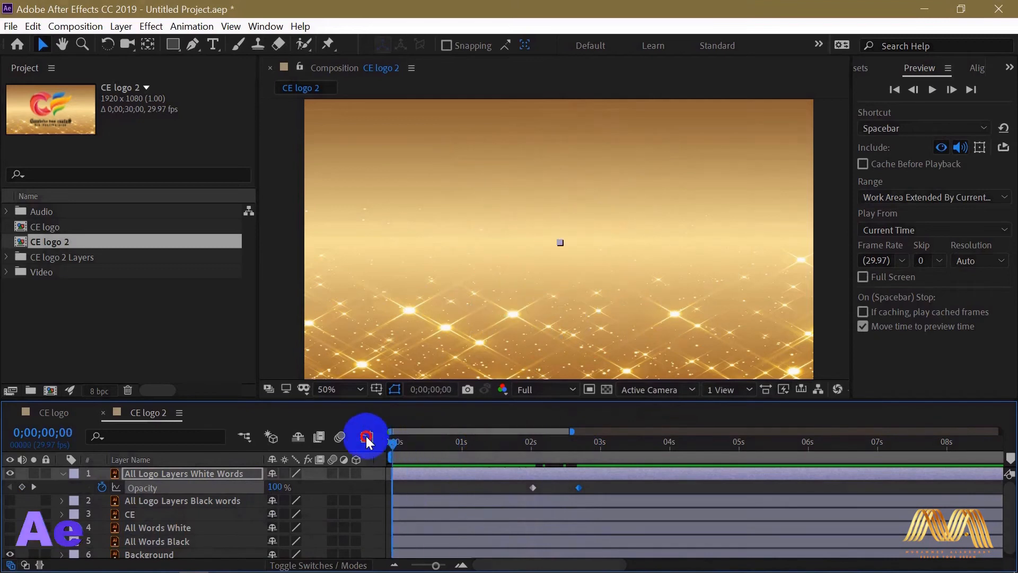
key(space)
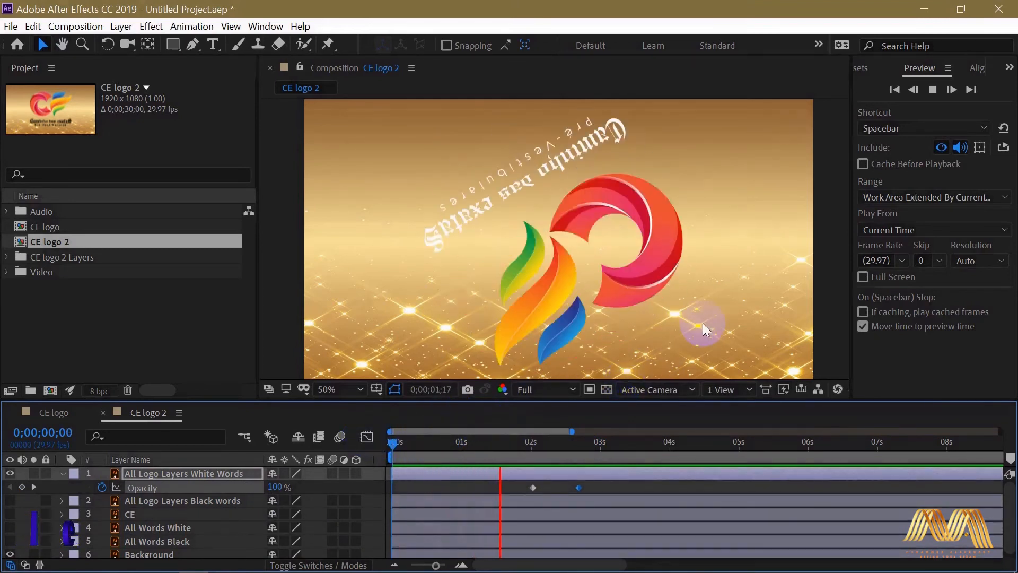
key(space)
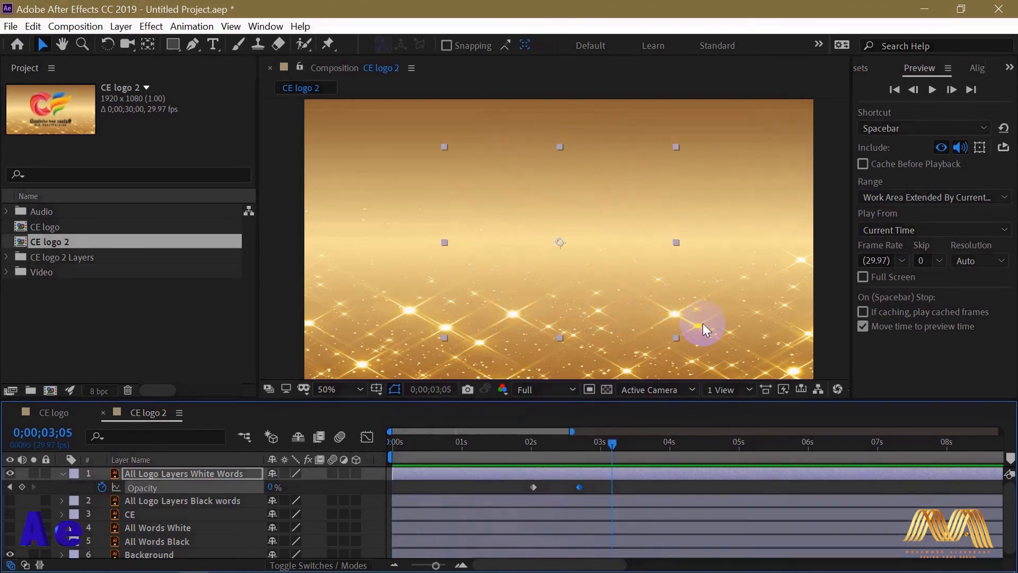
drag(610, 447, 383, 444)
Reveal the white-words logo's keyframed properties and examine the Keyframe Assistant easing options for the Scale keyframe at 0;00;00;24
click(162, 472)
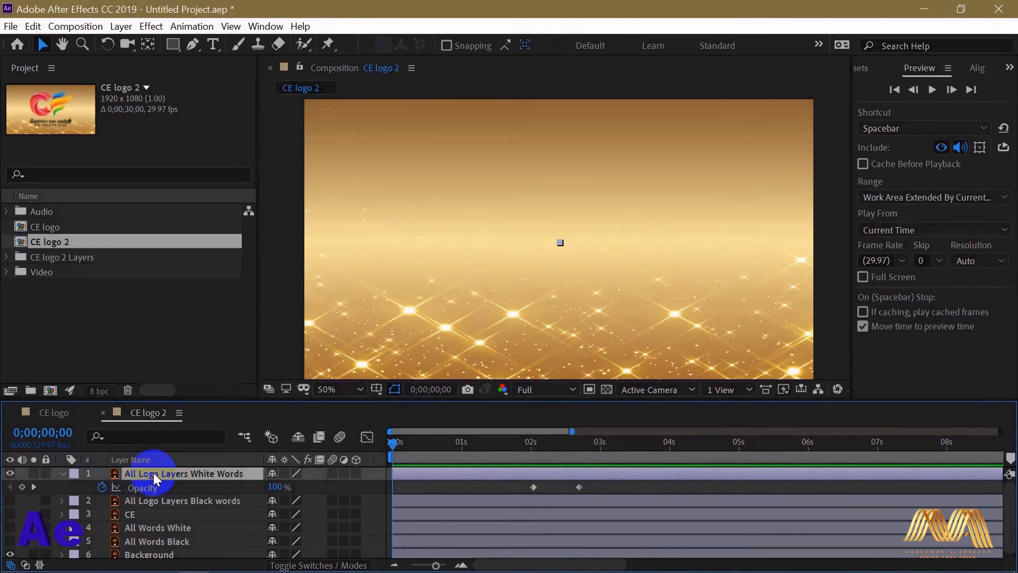
key(u)
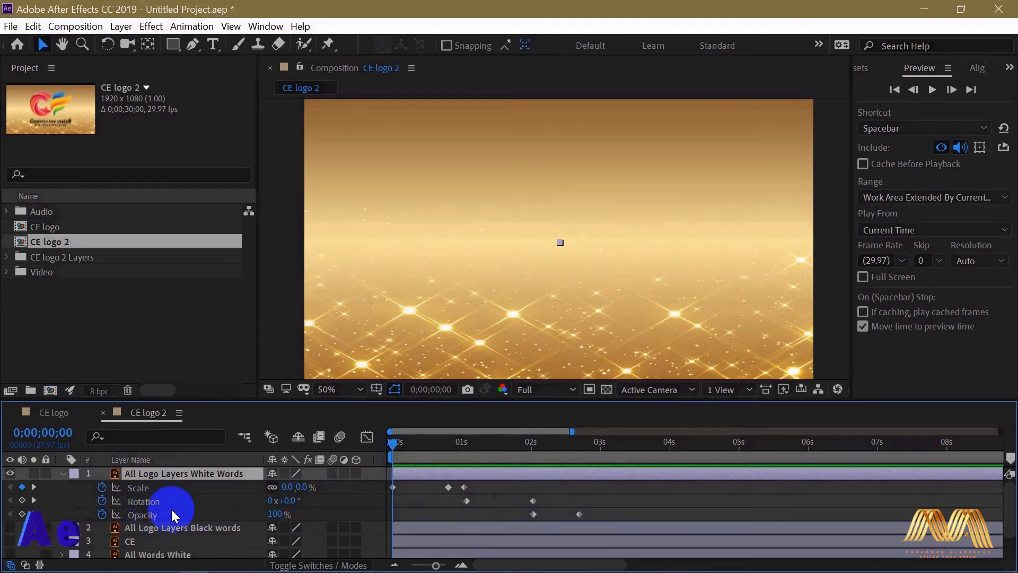
click(448, 487)
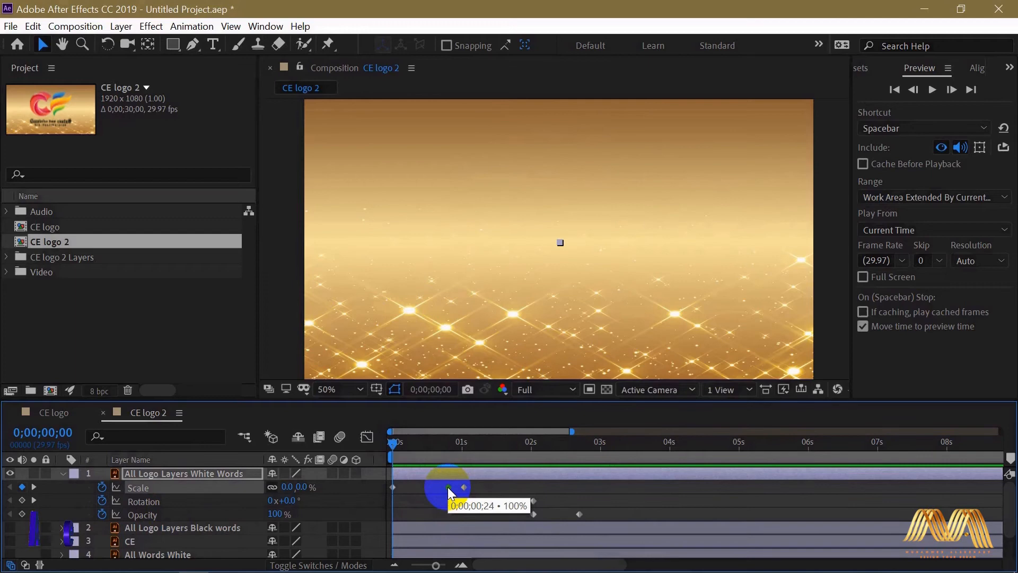
right_click(447, 487)
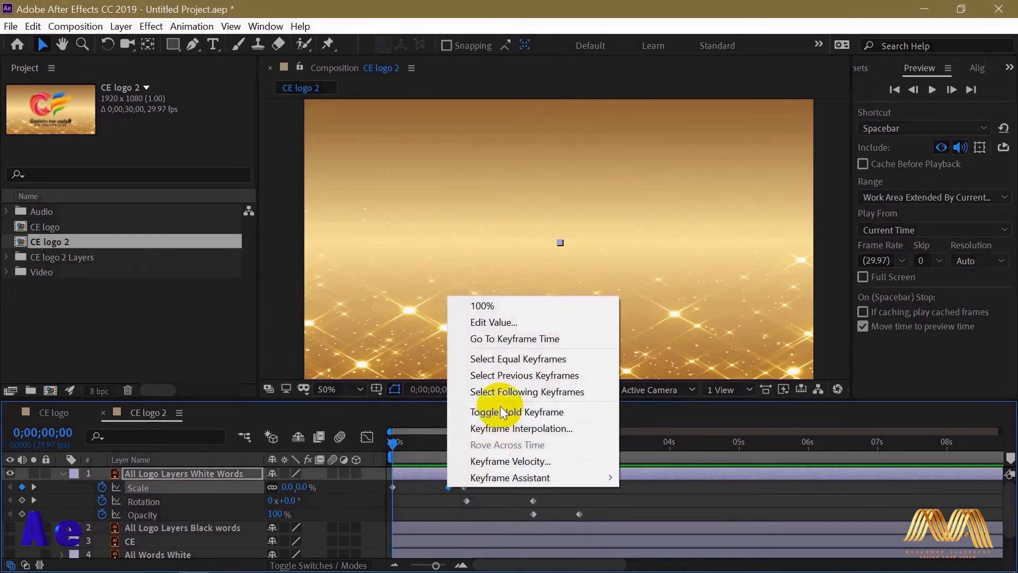
mouse_move(540, 479)
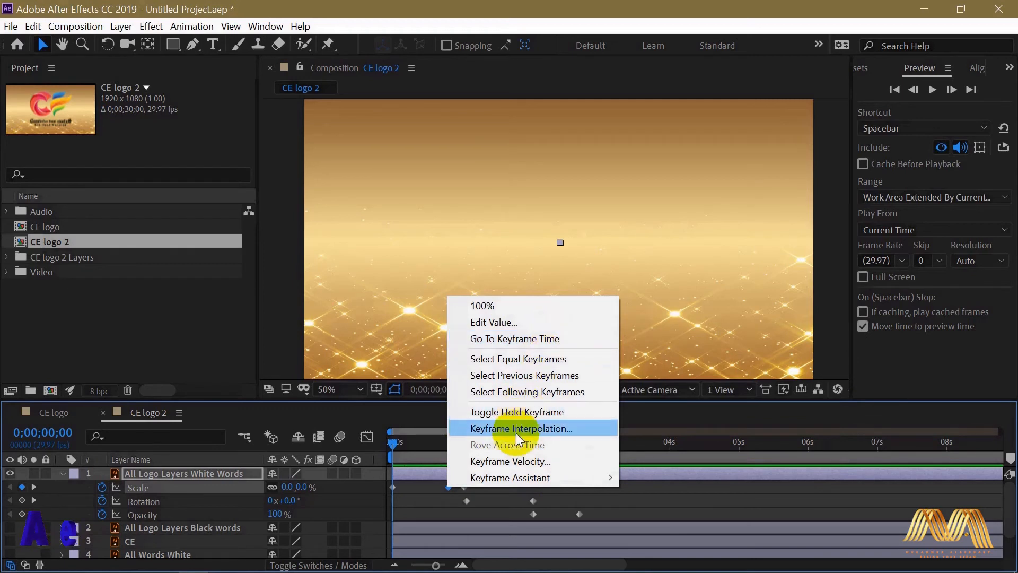
mouse_move(507, 479)
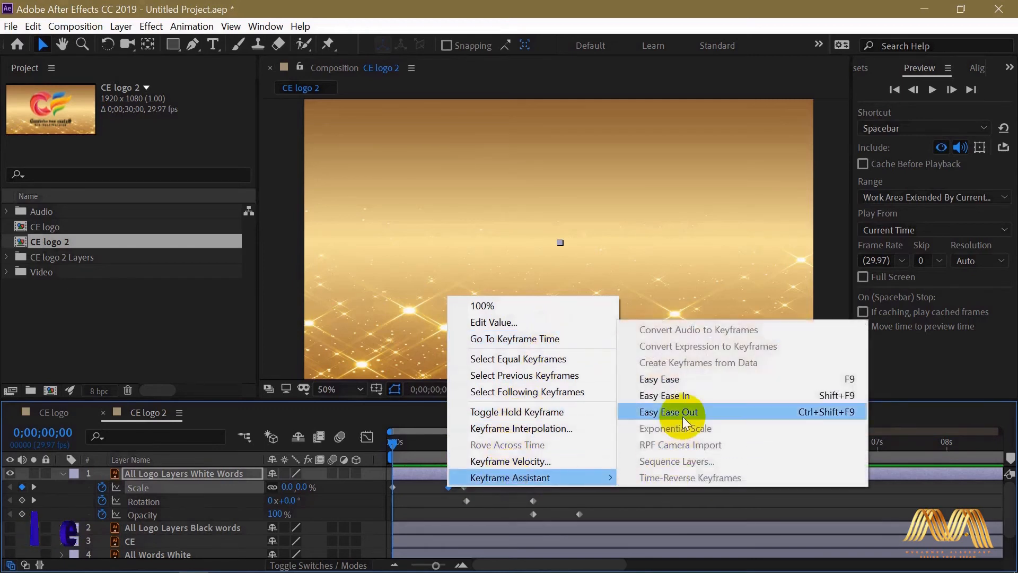
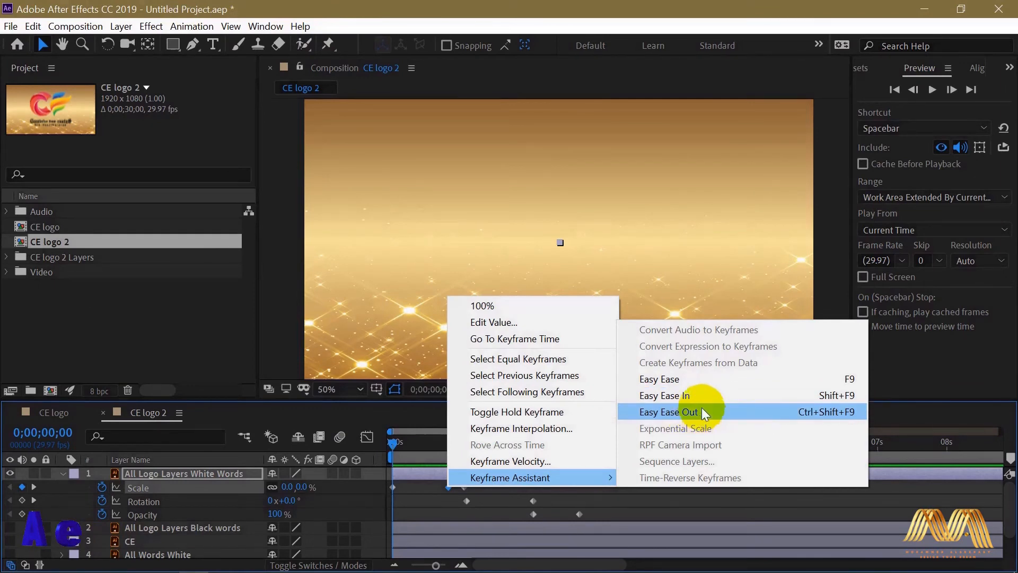
click(677, 380)
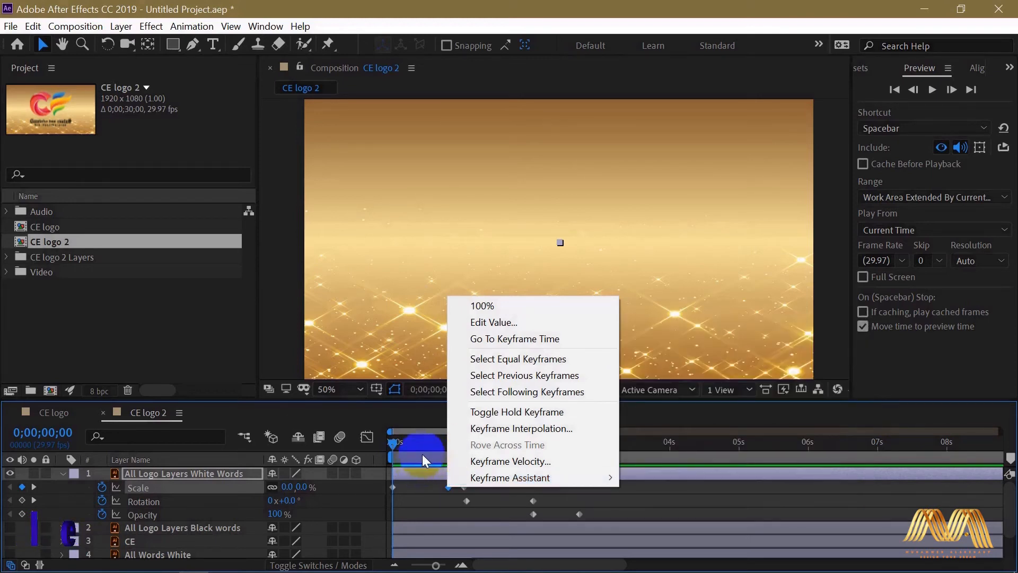
drag(422, 454, 421, 476)
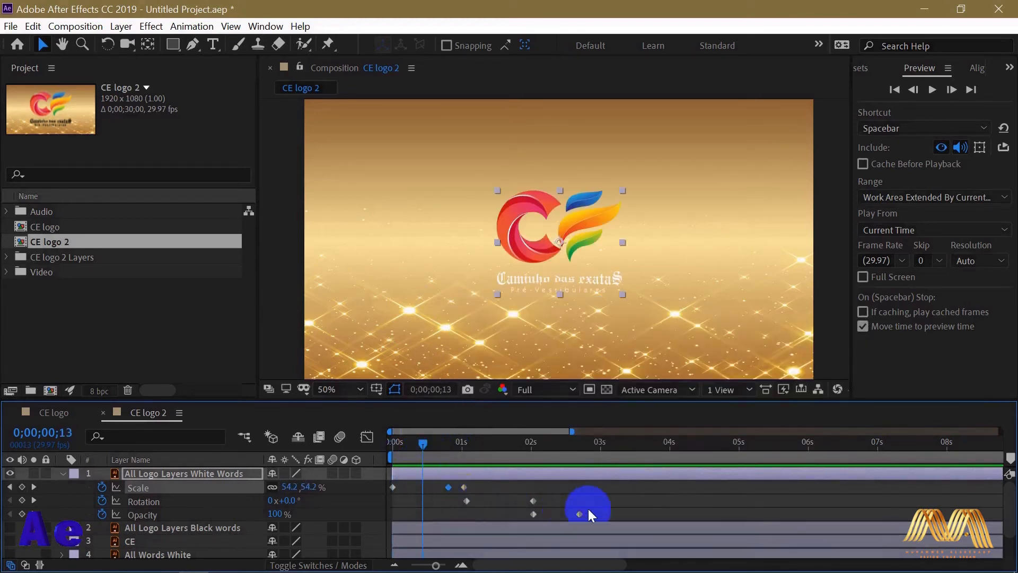
Apply Easy Ease to all Scale, Rotation and Opacity keyframes of the white-words logo, then preview the result from the composition start
drag(649, 484, 389, 515)
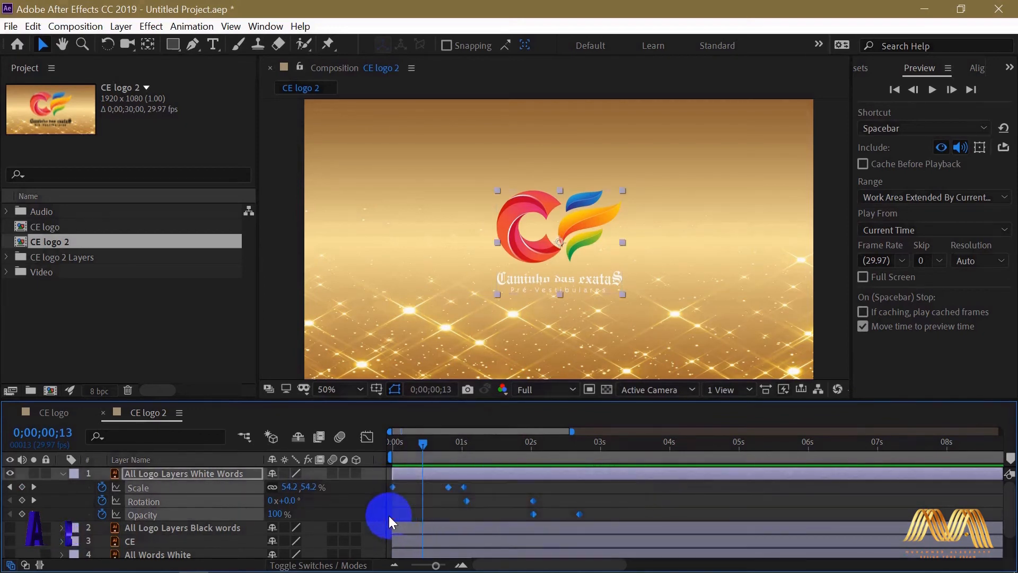
right_click(578, 513)
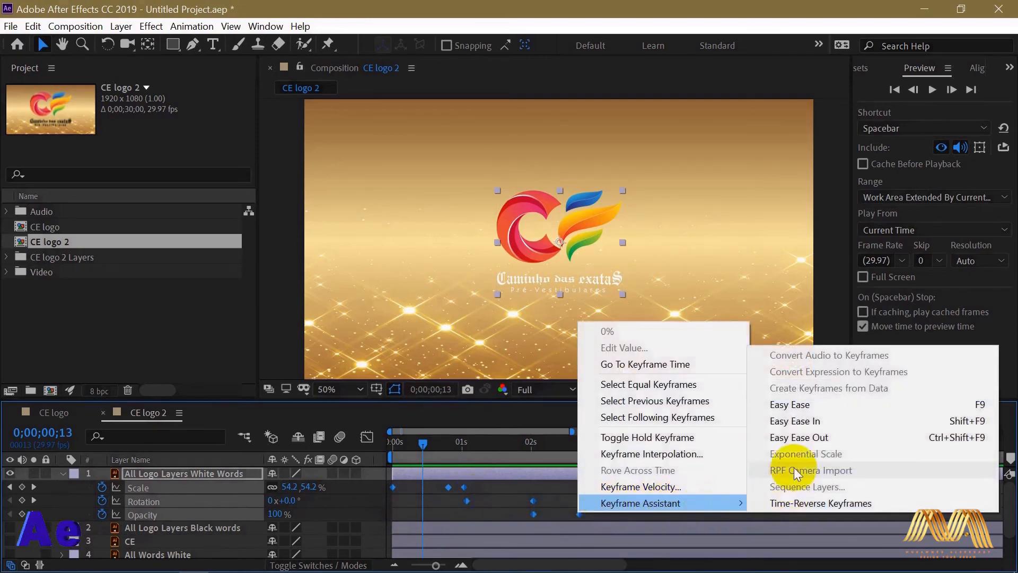
click(812, 403)
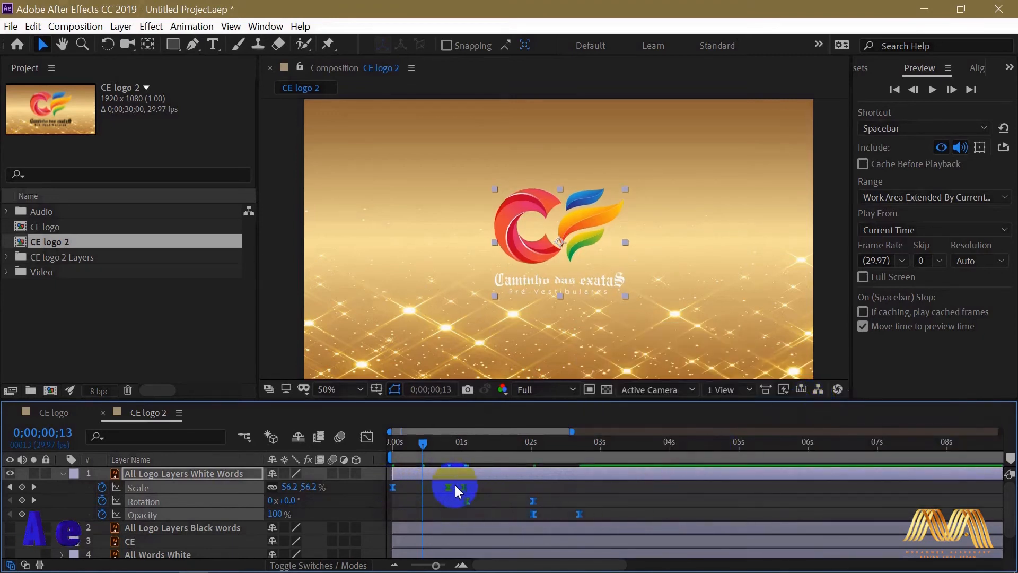
drag(422, 444, 382, 444)
key(space)
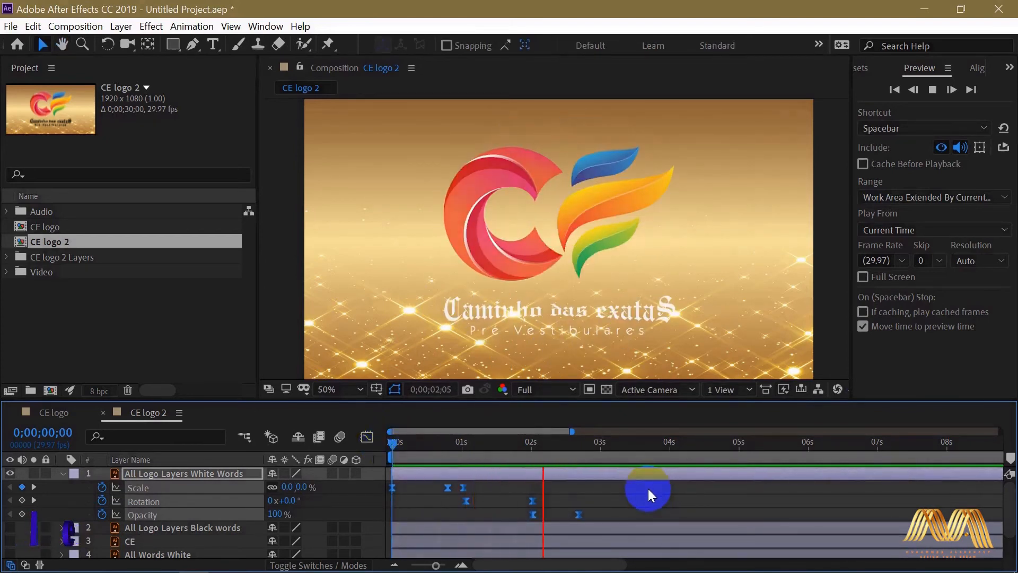
click(610, 462)
drag(610, 441, 368, 443)
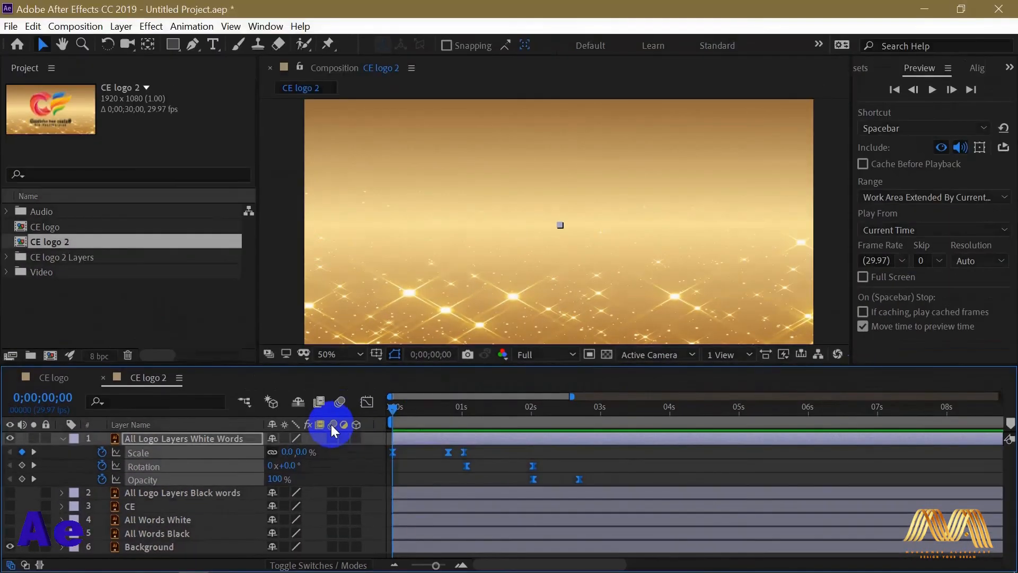
Turn on motion blur for the All Logo Layers White Words layer and enable motion blur for the composition
click(512, 315)
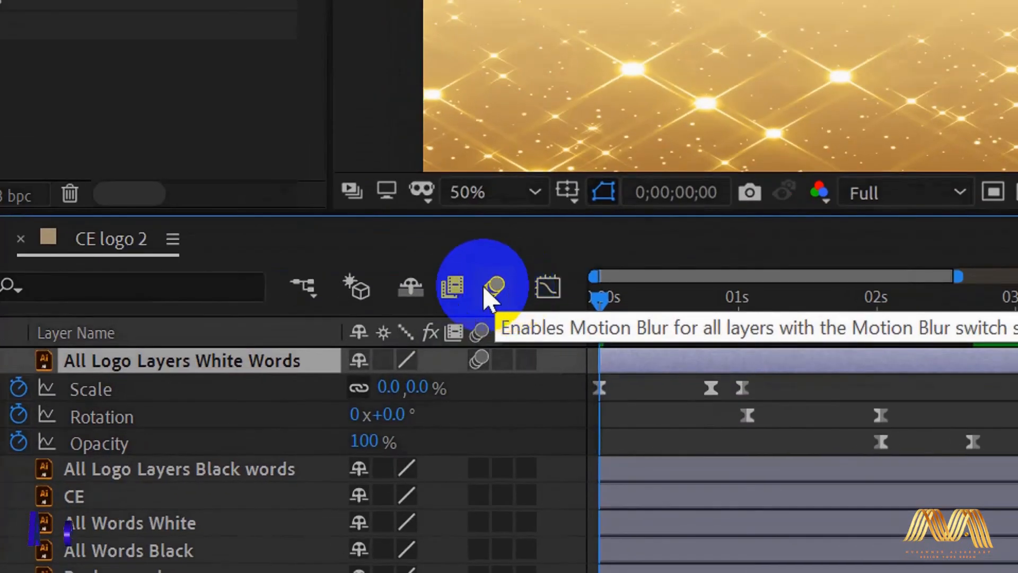
click(340, 402)
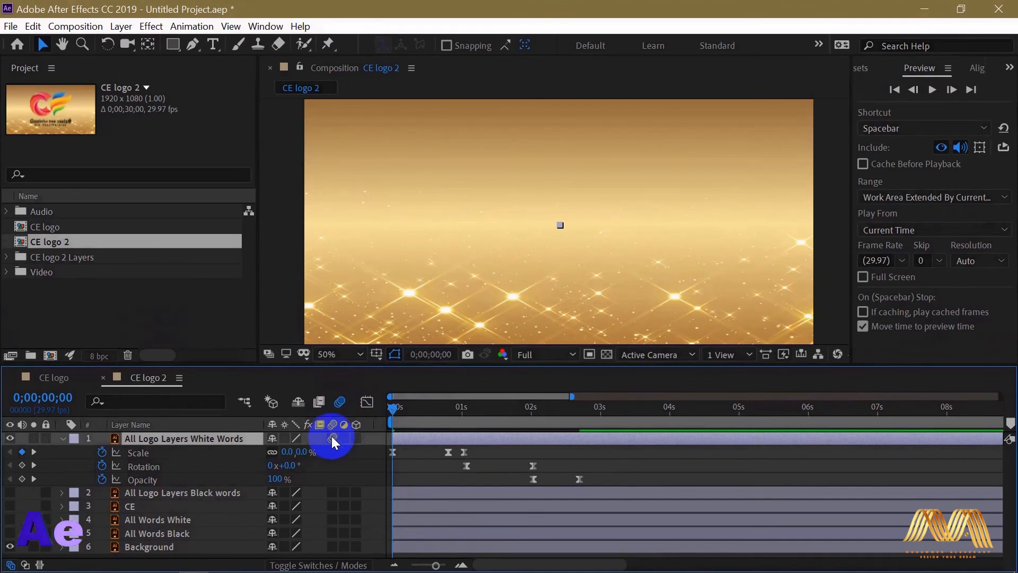
Compare the rotating logo at 0;00;01;16 with composition motion blur on and off, re-enable it, and preview from the start
click(401, 408)
drag(402, 408, 440, 409)
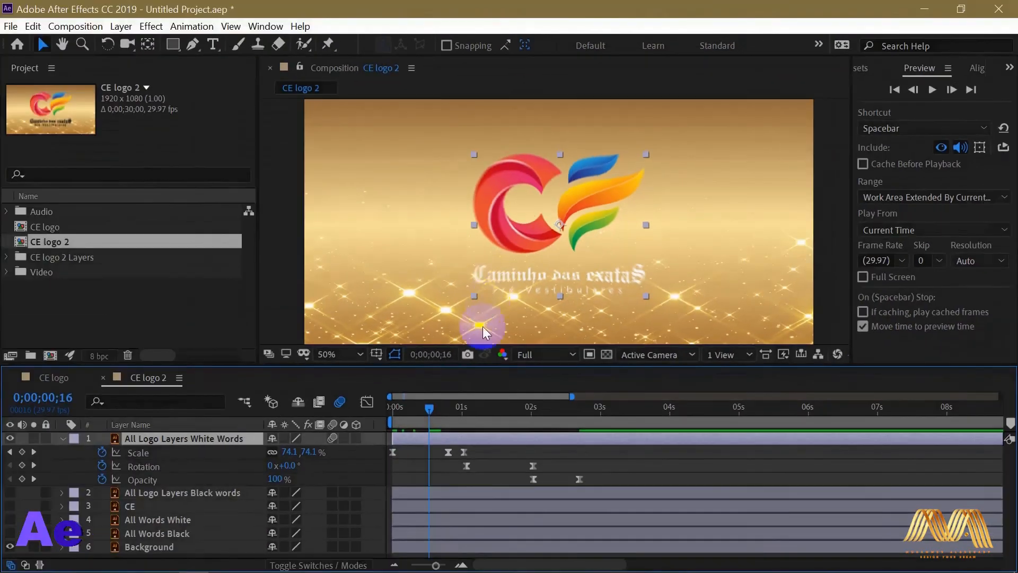
drag(427, 408, 497, 415)
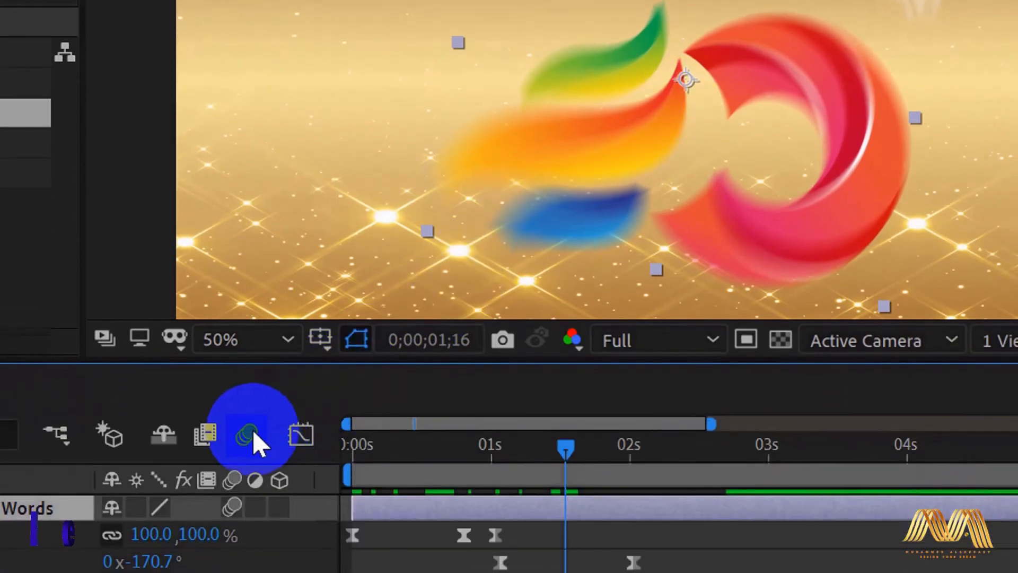
click(247, 435)
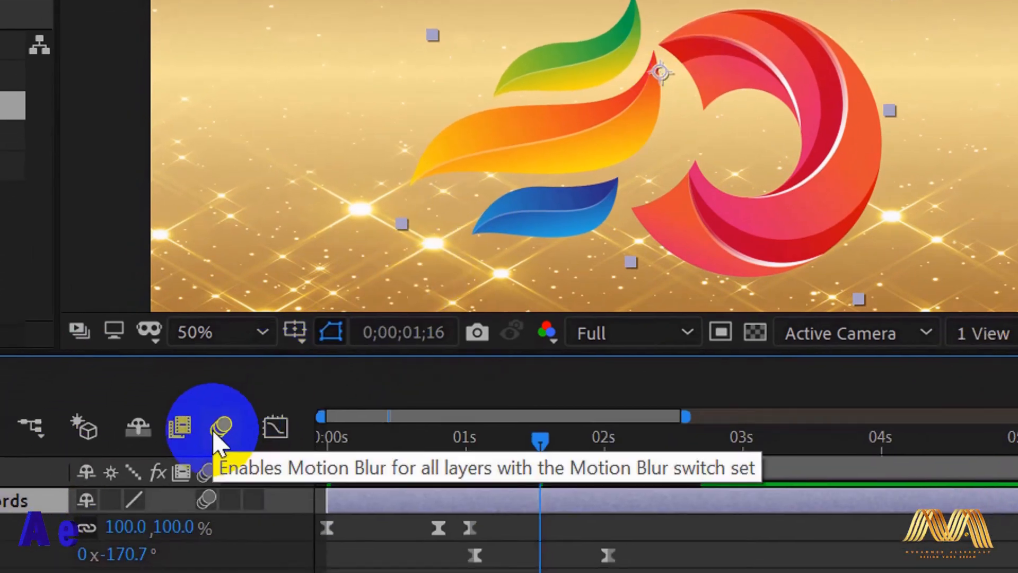
click(201, 536)
key(Home)
key(space)
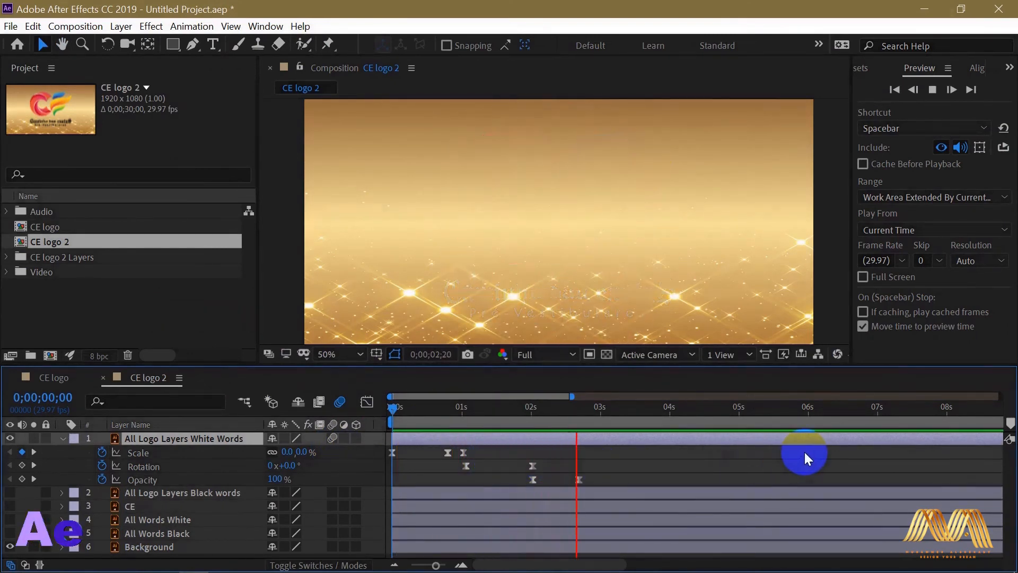
key(Escape)
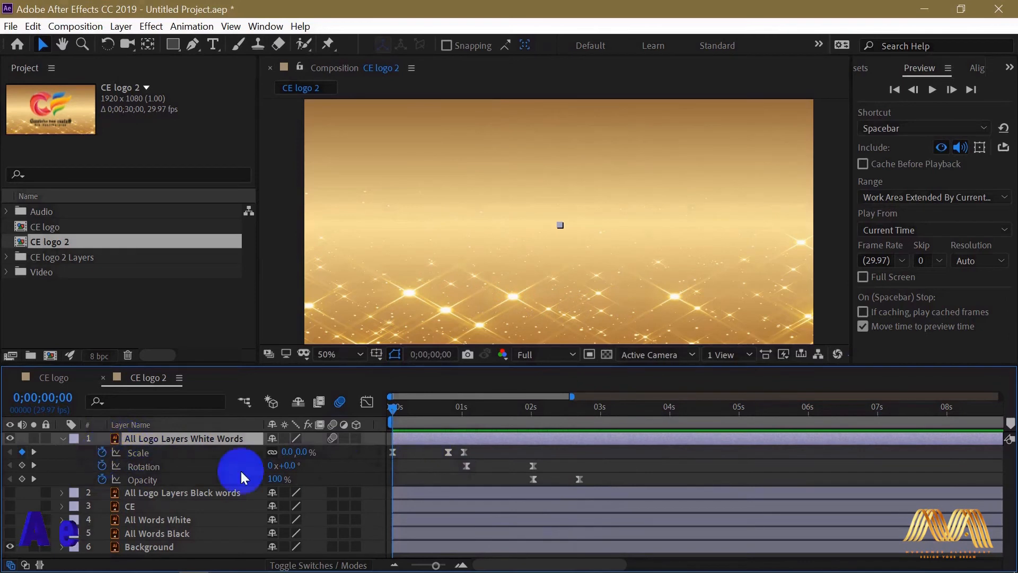
Examine the white-words logo's Scale, Rotation and Opacity keyframes in turn, then collapse and reveal its keyframed properties again
drag(486, 456, 395, 456)
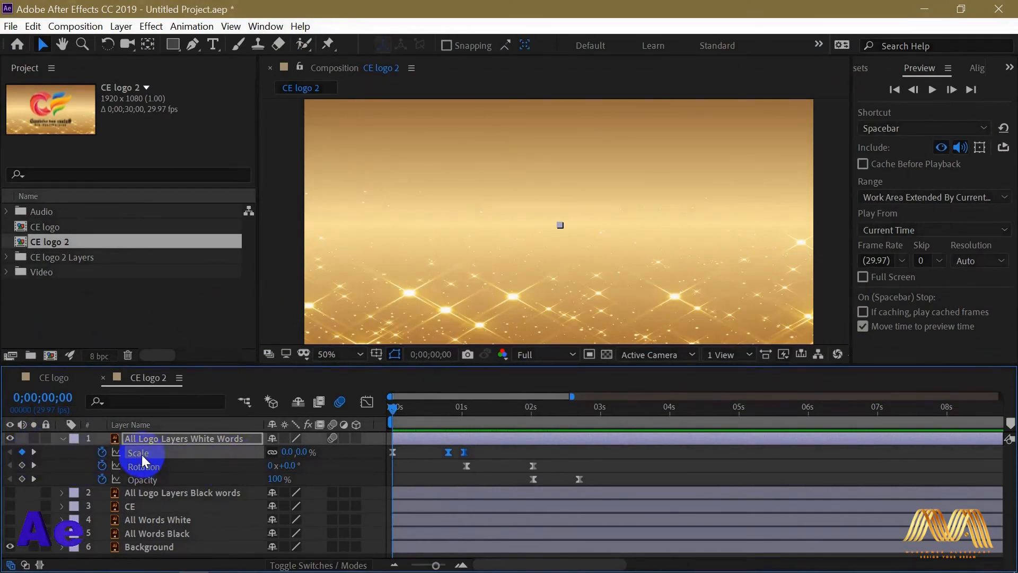
click(169, 467)
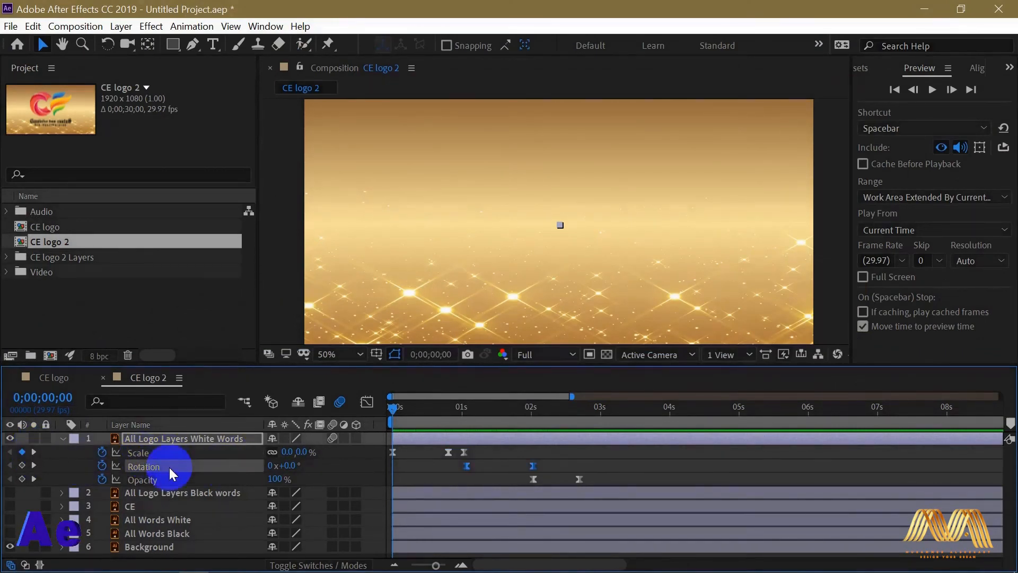
click(170, 478)
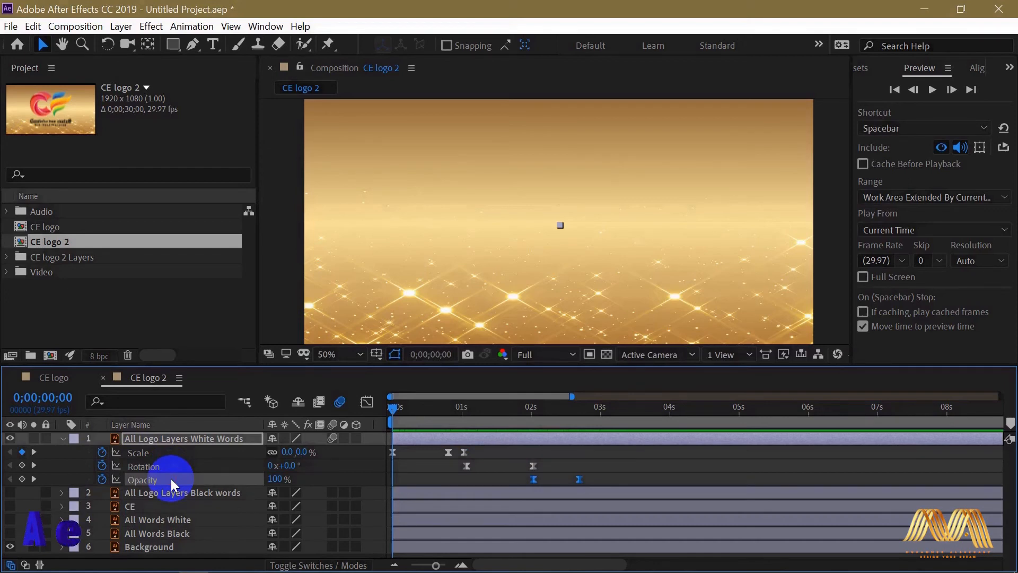
click(169, 437)
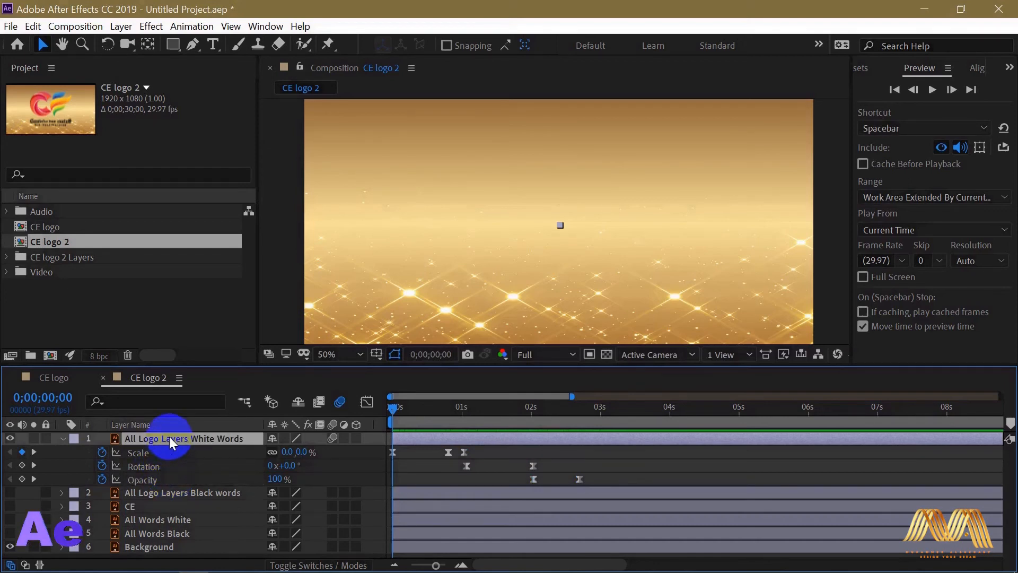
key(u)
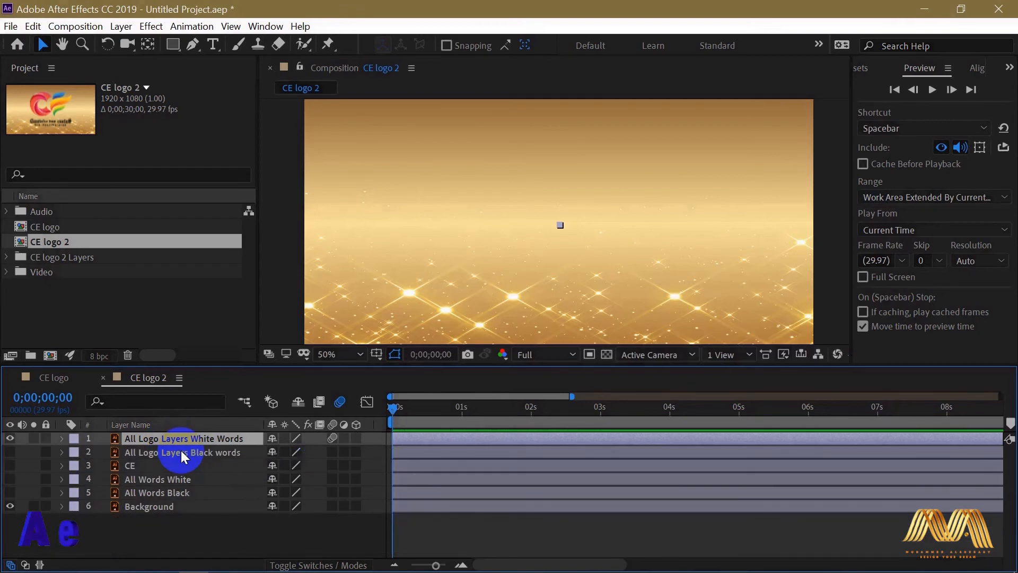
key(u)
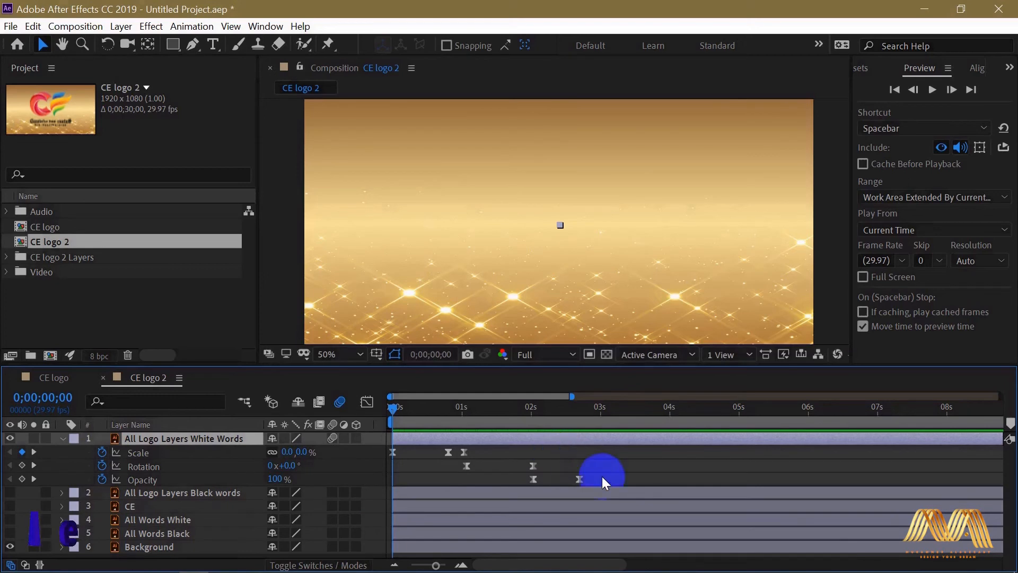
Examine the Graph Editor with nothing selected, then inspect the curve of the Scale keyframe at 0;00;00;24
click(555, 453)
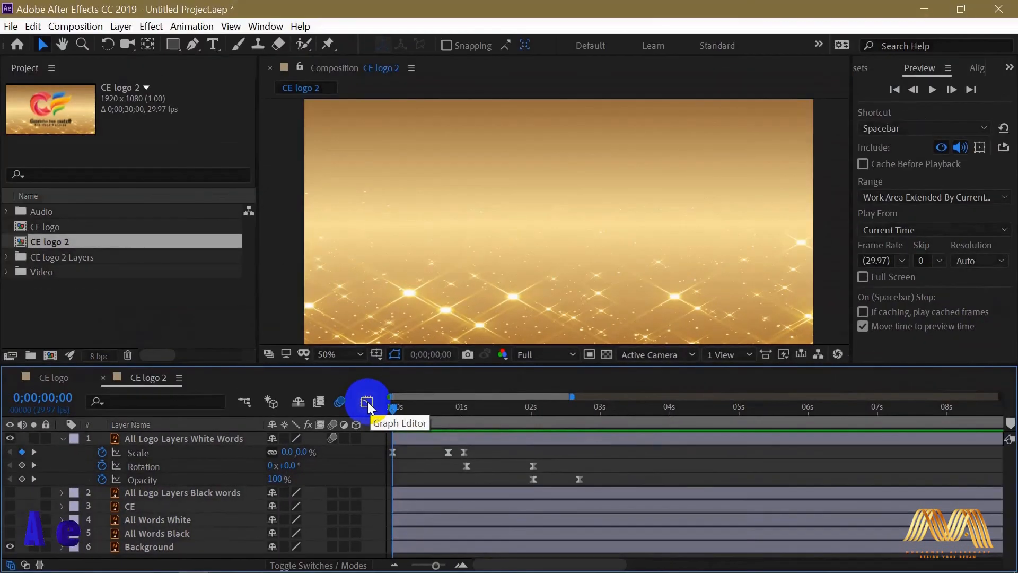
click(367, 403)
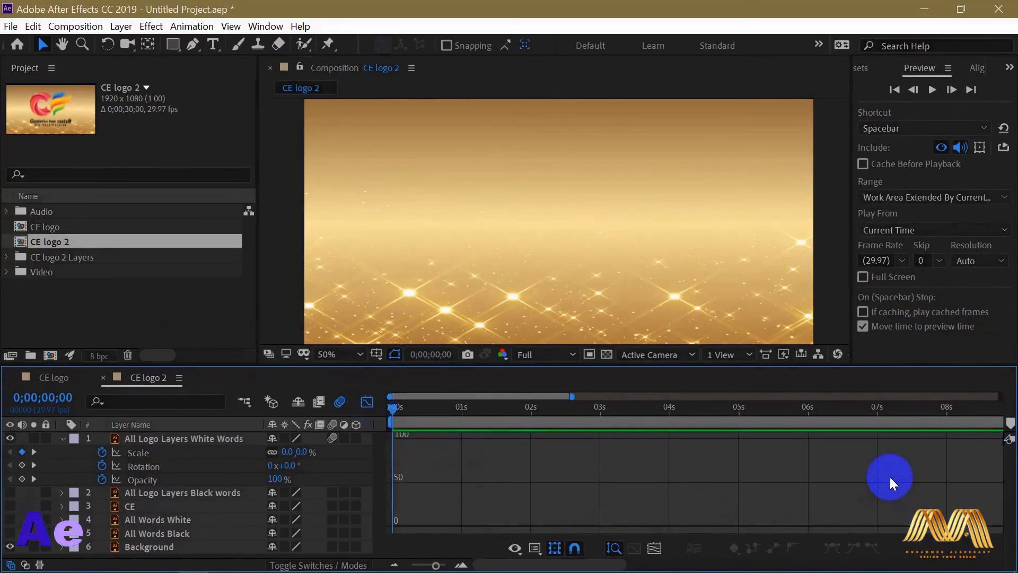
click(366, 402)
click(449, 453)
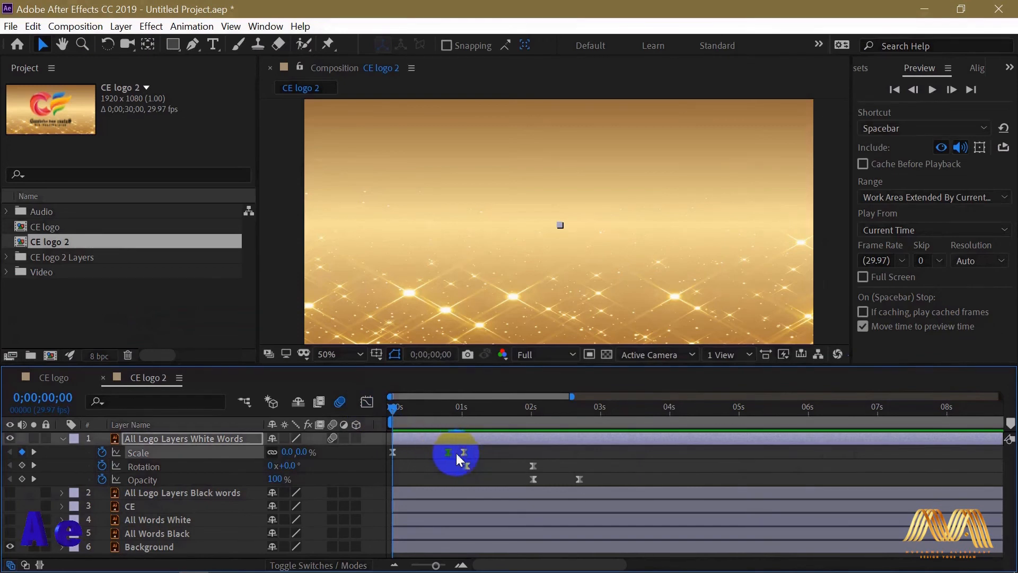
click(368, 403)
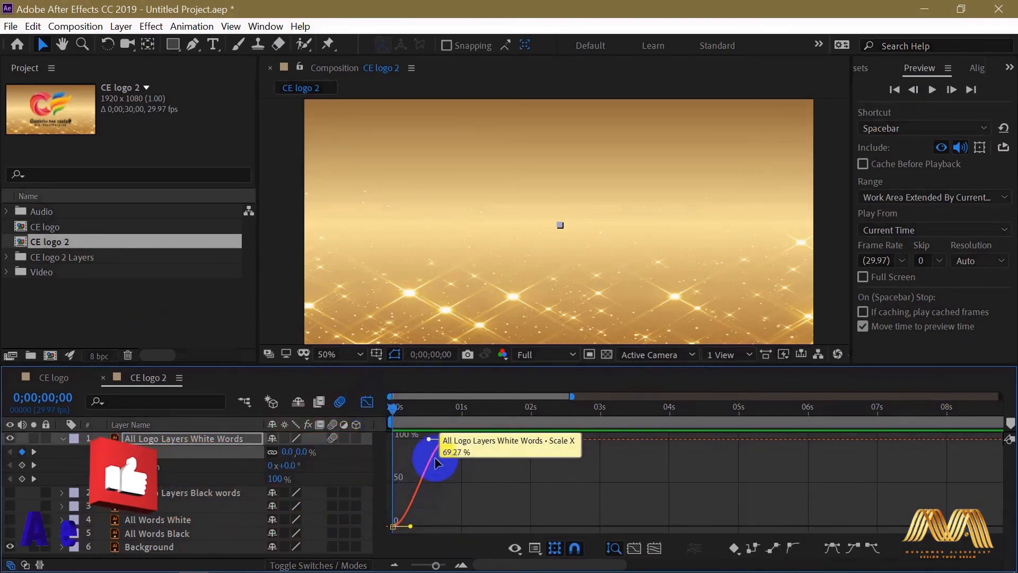
click(448, 440)
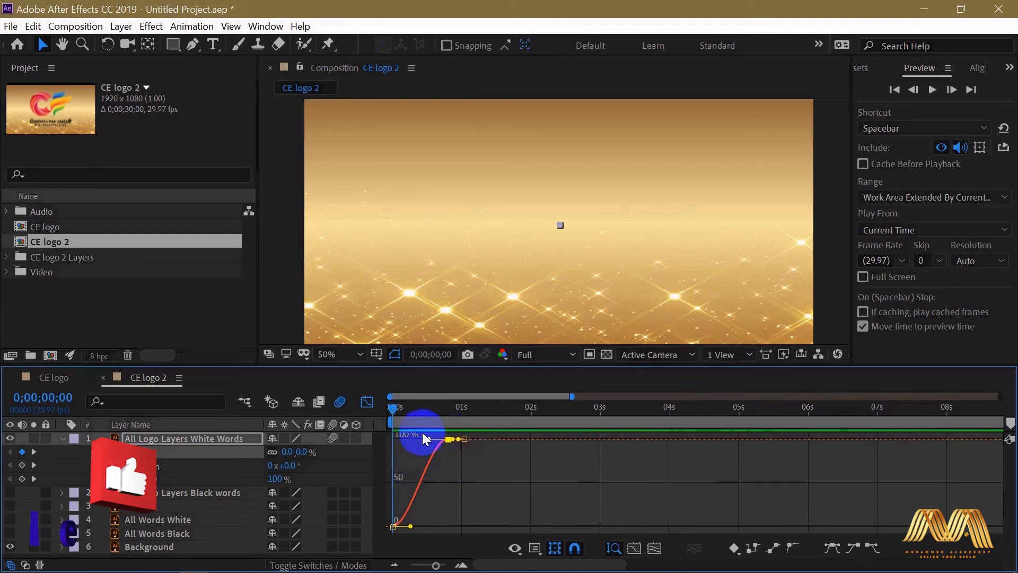
click(368, 402)
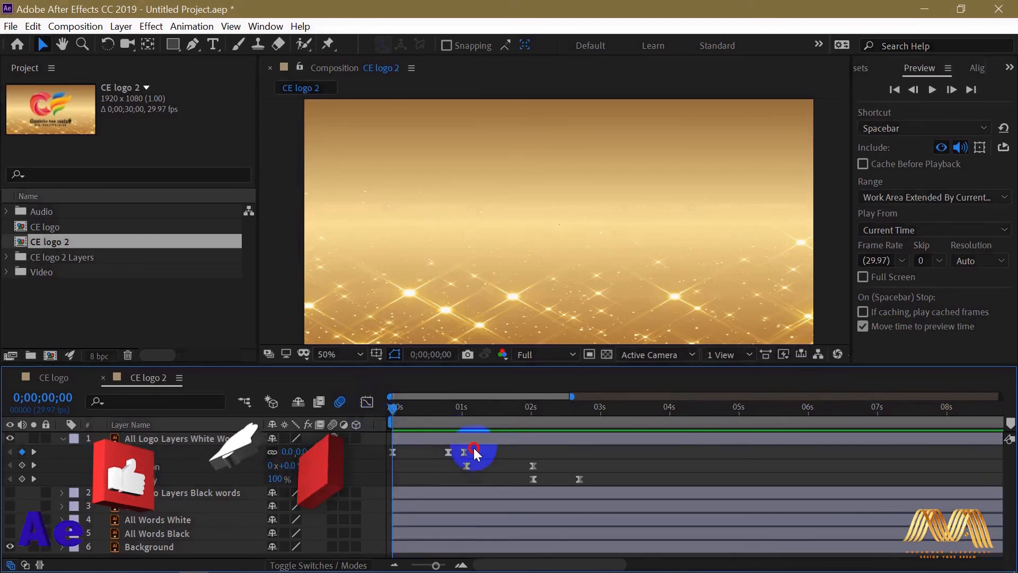
In the Graph Editor, stretch the Scale ramp's end handle back to about 0 s and its start handle forward to about 0.7 s
drag(384, 458, 384, 456)
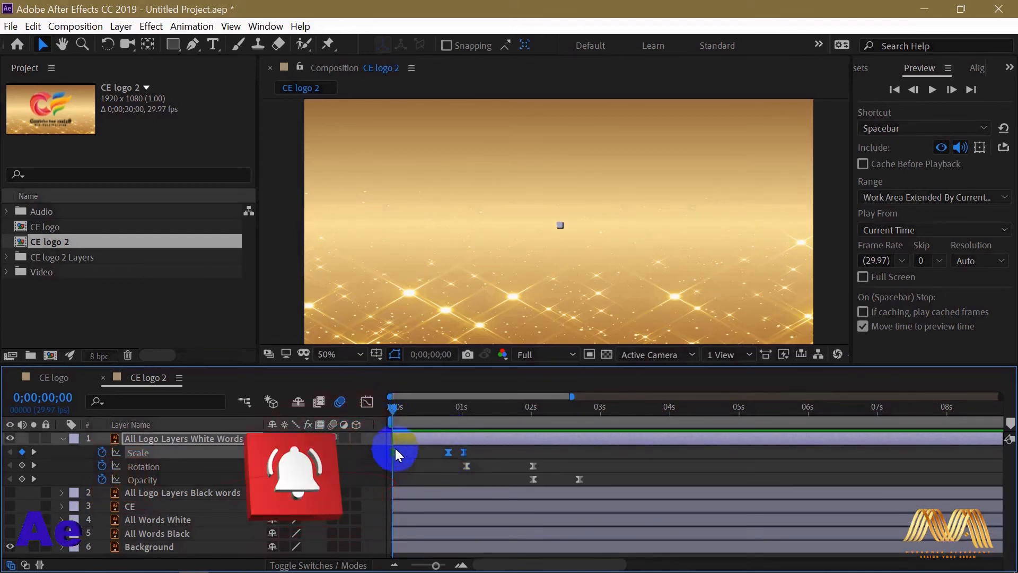
click(366, 404)
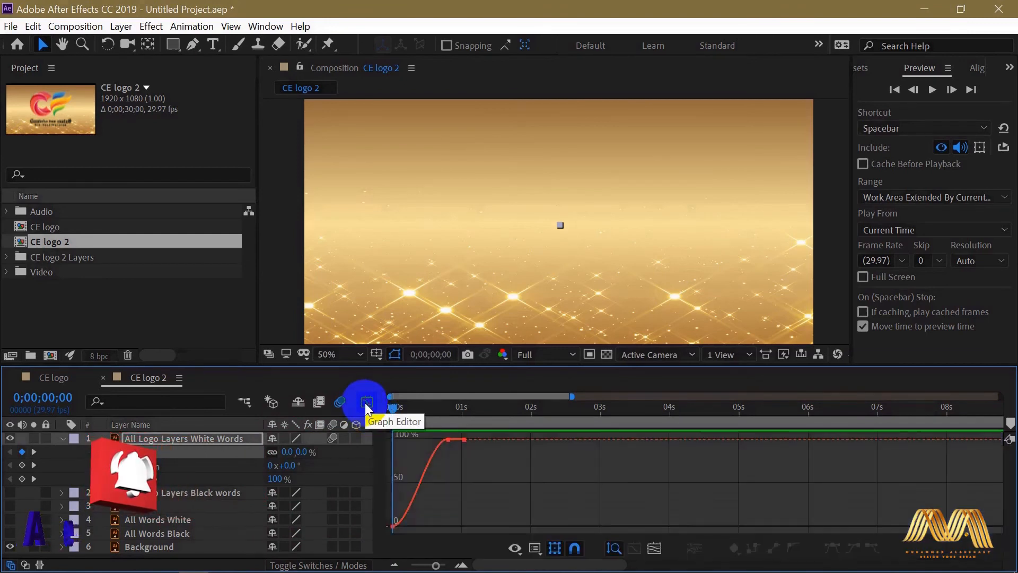
click(444, 443)
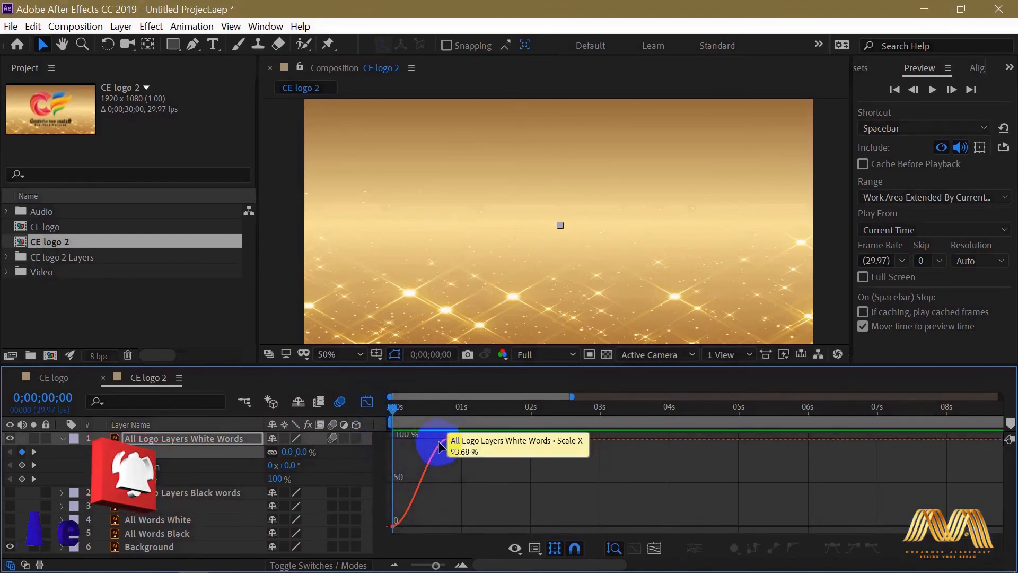
click(452, 452)
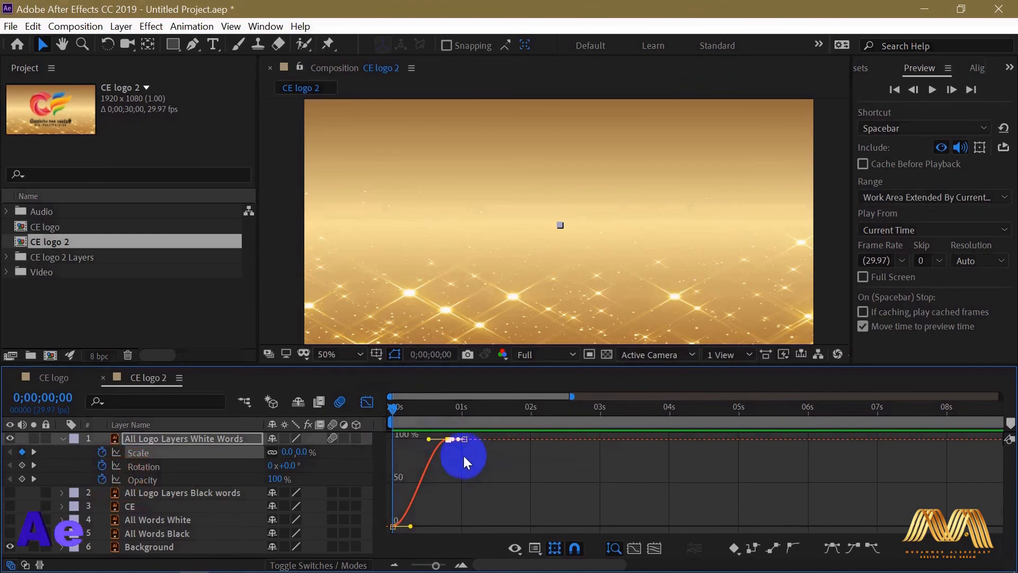
click(429, 440)
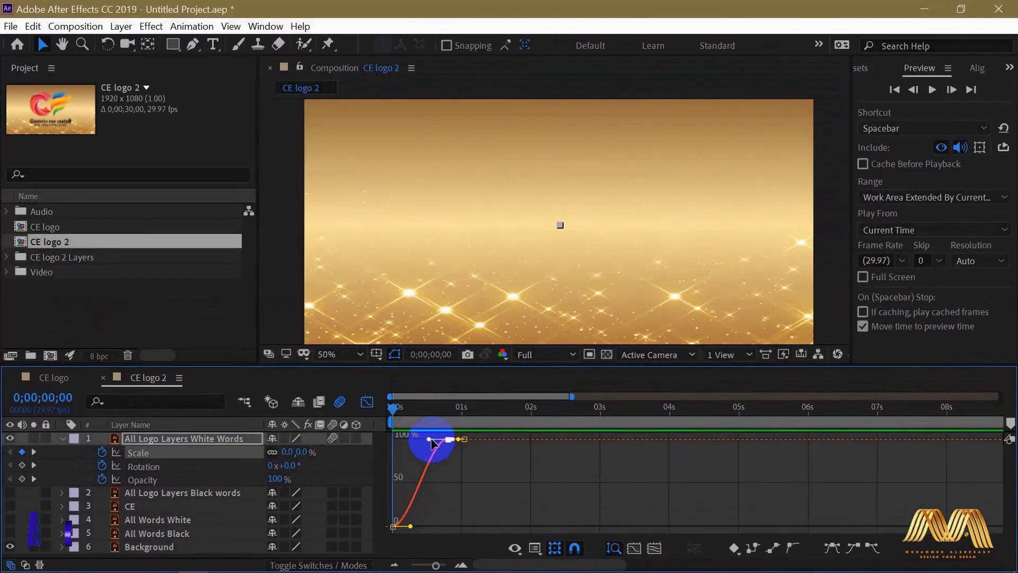
drag(441, 419, 395, 443)
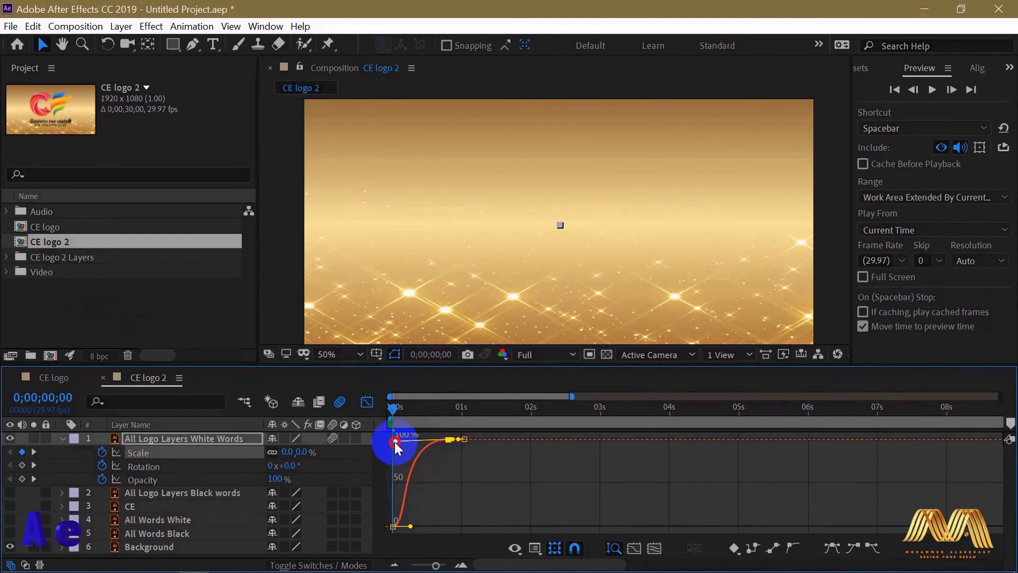
mouse_move(419, 459)
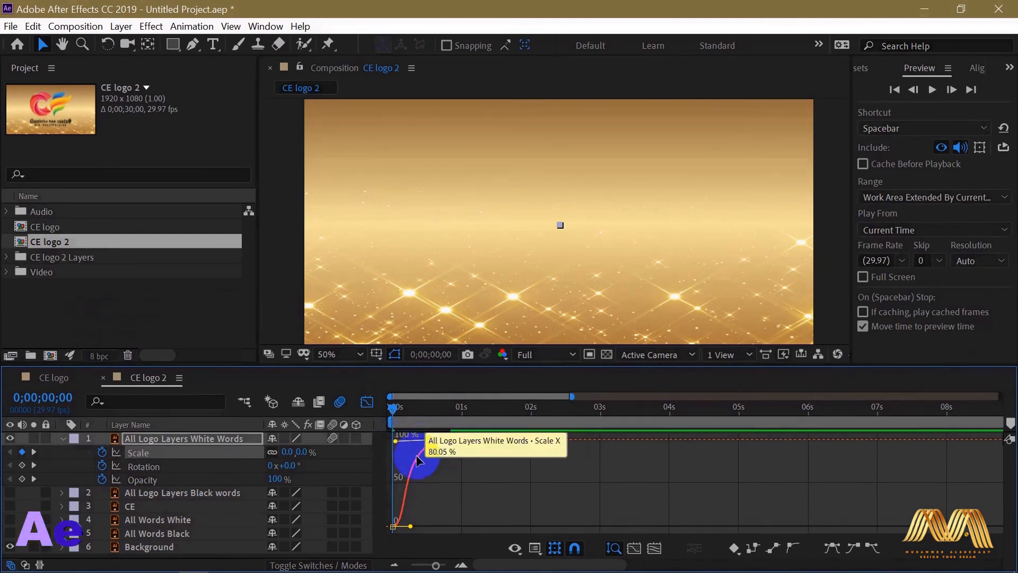
drag(410, 527, 438, 524)
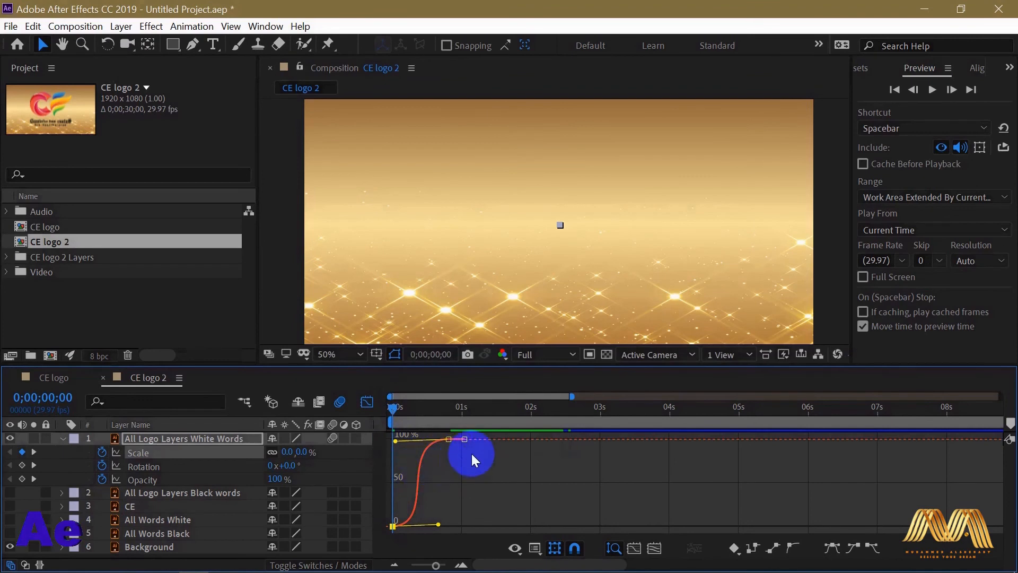
Preview the reshaped scale animation from the composition start
key(space)
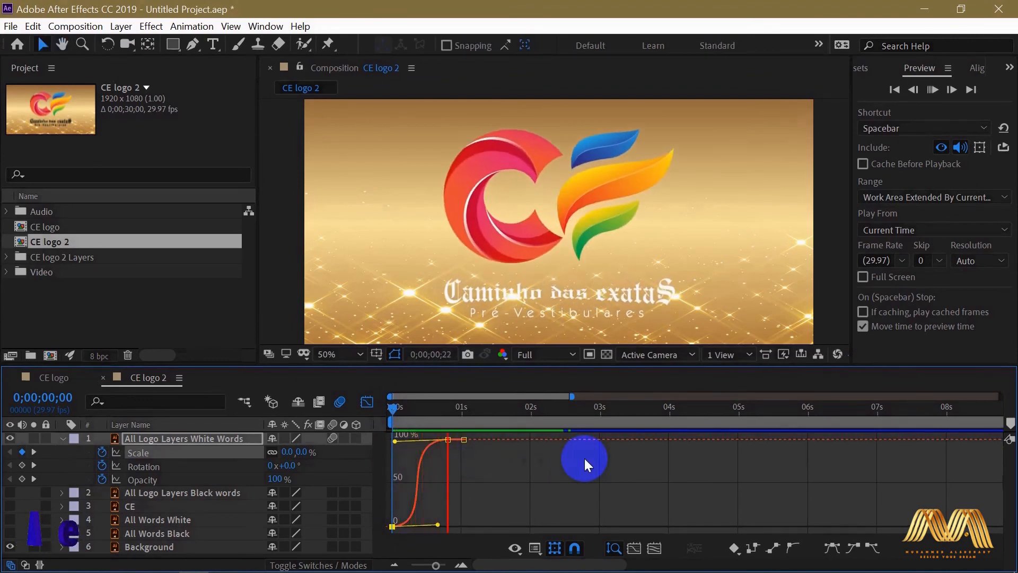
click(584, 458)
drag(419, 413, 371, 412)
key(space)
Preview the rotation from 0;00;01;00, stretch the first Rotation keyframe's outgoing handle to about 2 s in the Graph Editor, and preview again
key(shift+F3)
mouse_move(478, 411)
mouse_down()
mouse_move(529, 414)
mouse_move(460, 415)
mouse_up()
key(space)
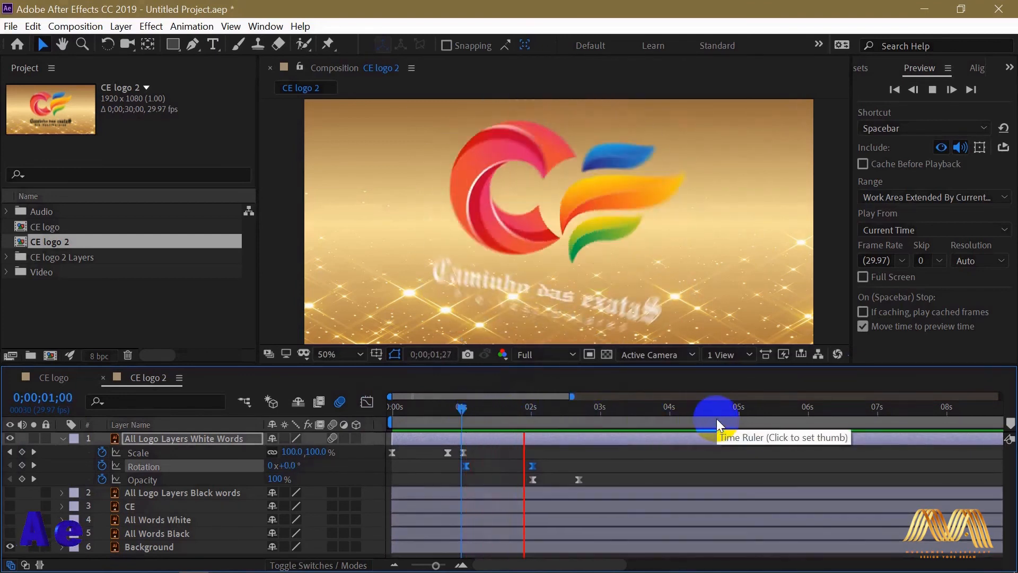
key(space)
click(367, 402)
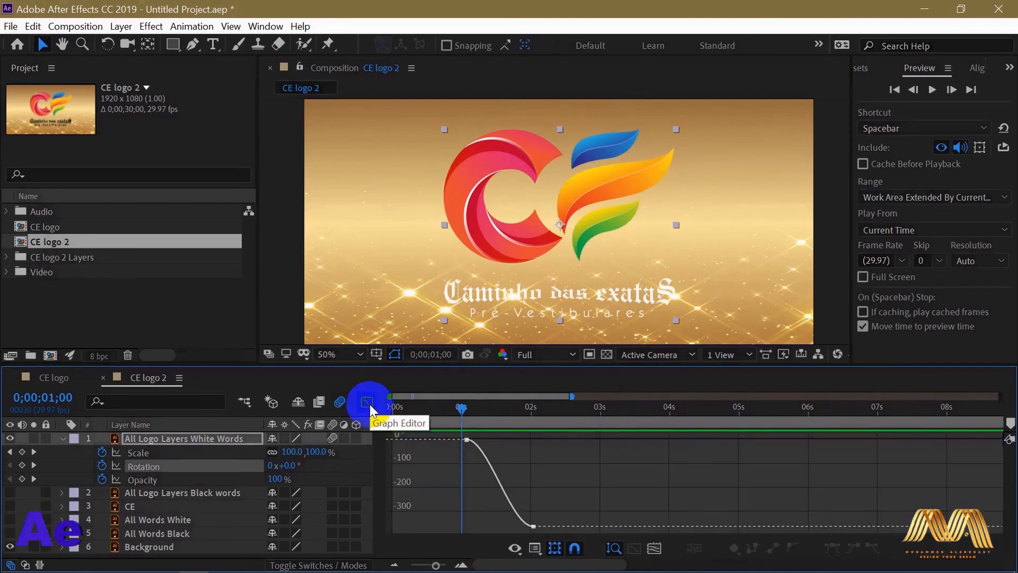
click(470, 442)
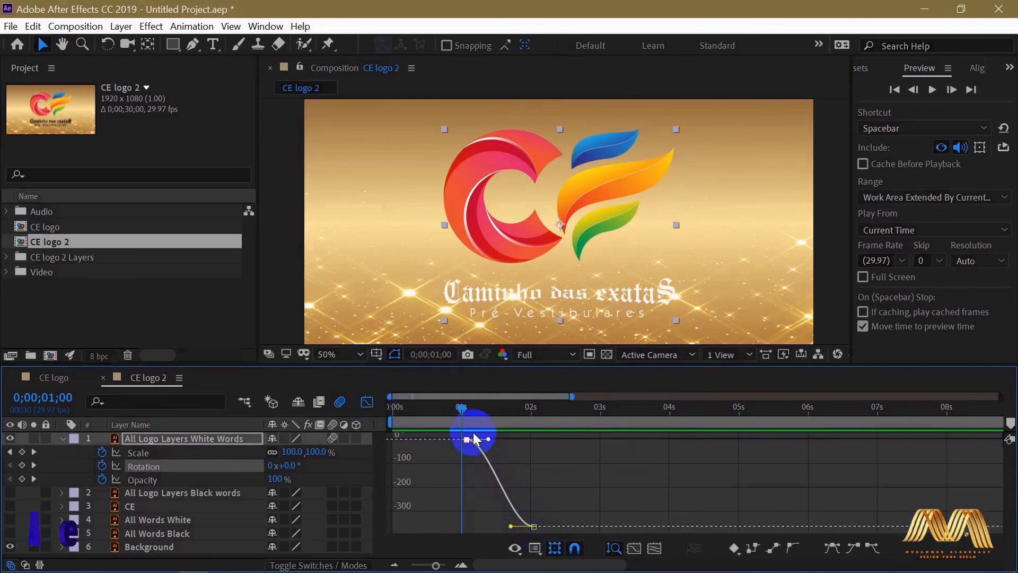
drag(470, 442, 554, 446)
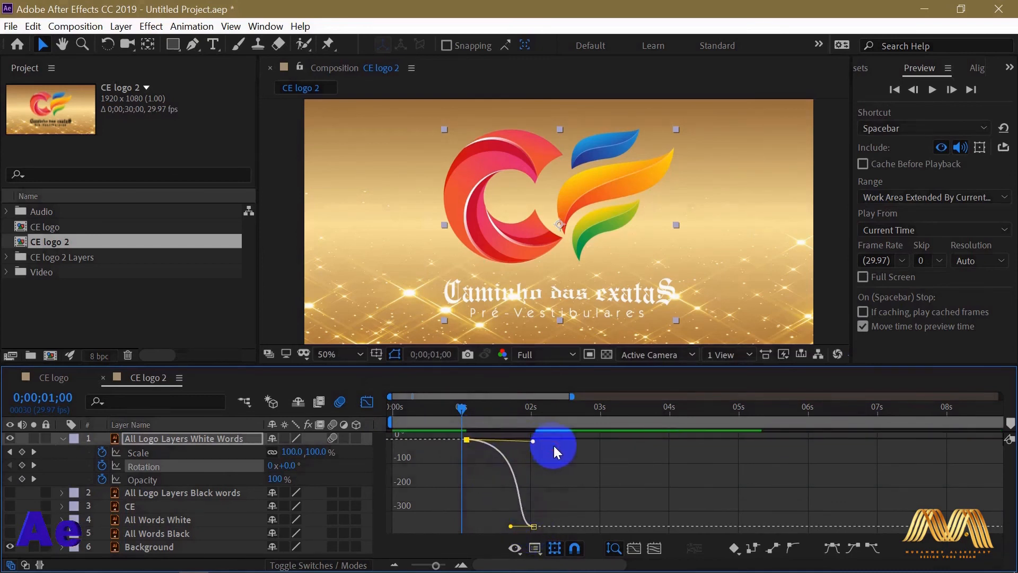
key(space)
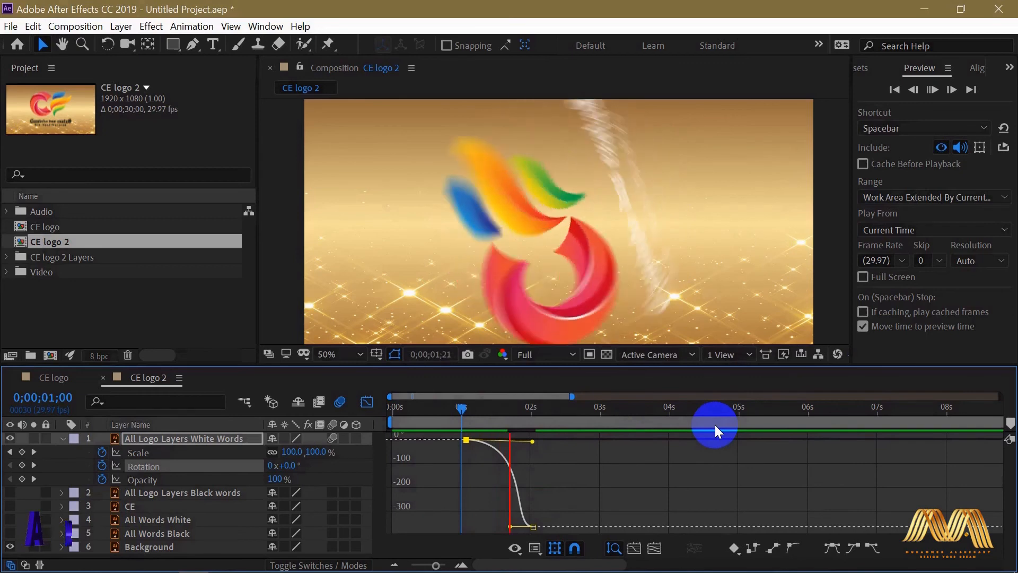
click(715, 425)
Stretch the last Rotation keyframe's incoming handle back to about 1 s for a steep S-curve, then preview the animation
drag(511, 527, 470, 531)
drag(575, 409, 465, 416)
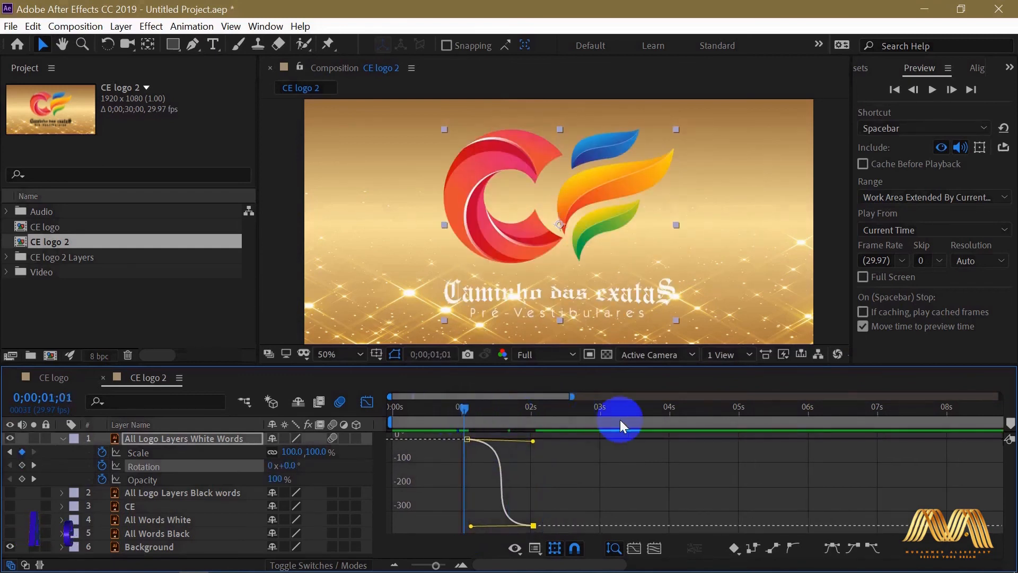
key(space)
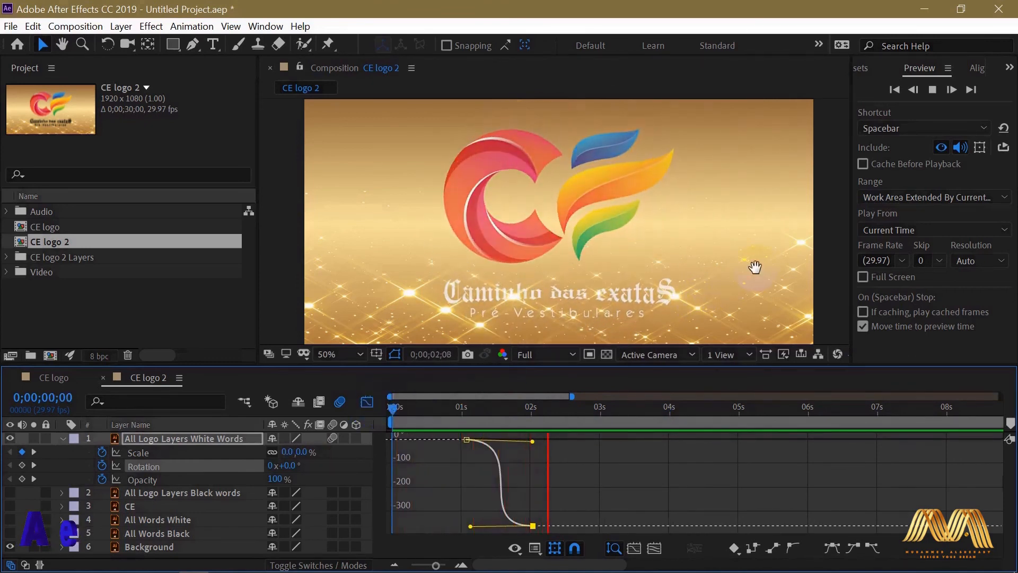
click(405, 396)
Stretch the first Opacity keyframe's outgoing handle to the fade's end, preview the fade, and return to keyframe view at the composition start
click(369, 402)
drag(598, 484, 519, 474)
click(366, 402)
drag(545, 439, 579, 441)
drag(539, 409, 531, 409)
key(space)
click(601, 462)
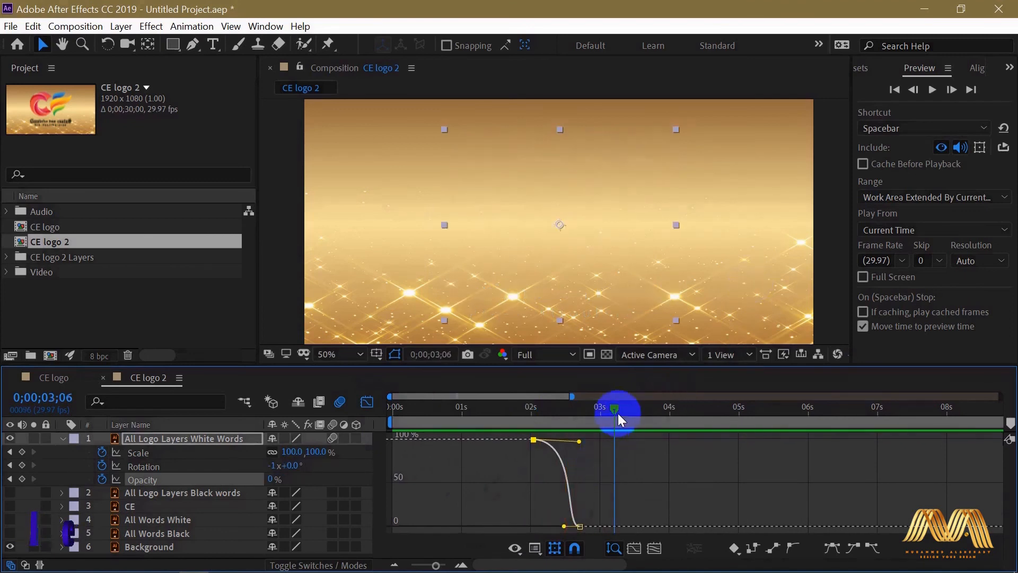
click(366, 402)
drag(615, 407, 366, 405)
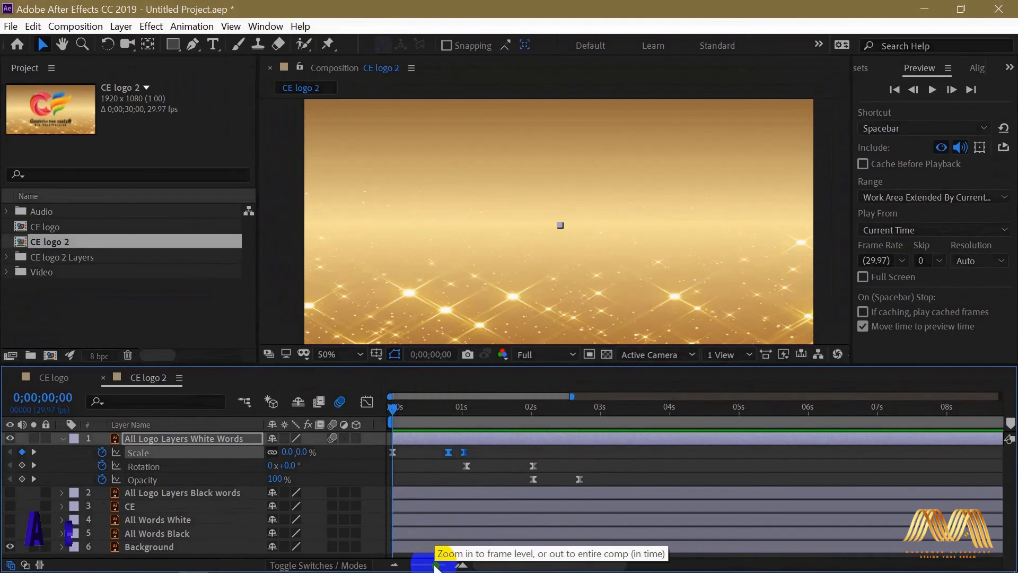
End the CE logo 2 work area at about 3 s and trim the composition to the work area
drag(327, 558, 266, 560)
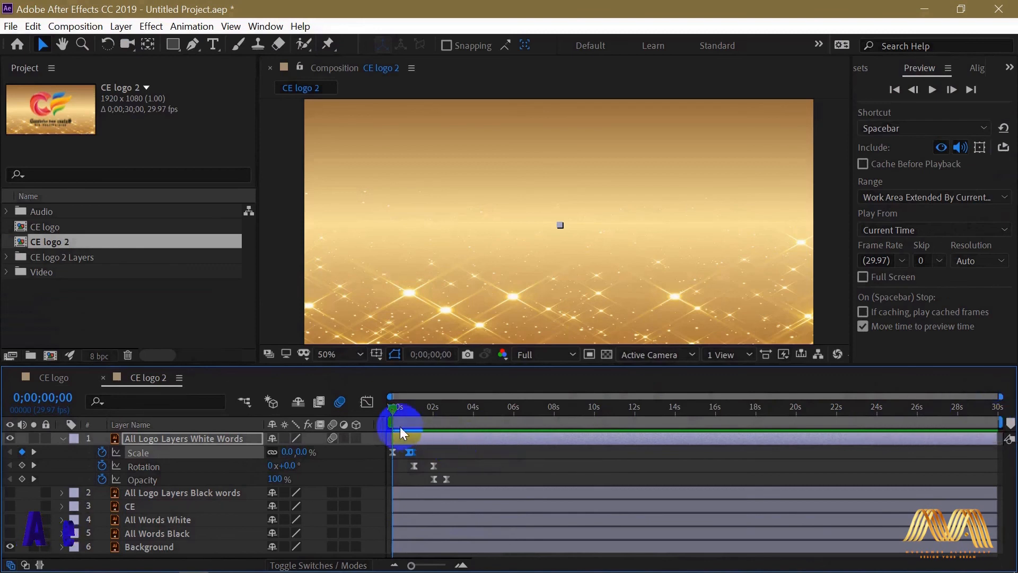
mouse_move(395, 409)
mouse_down()
mouse_move(464, 409)
mouse_move(386, 409)
mouse_up()
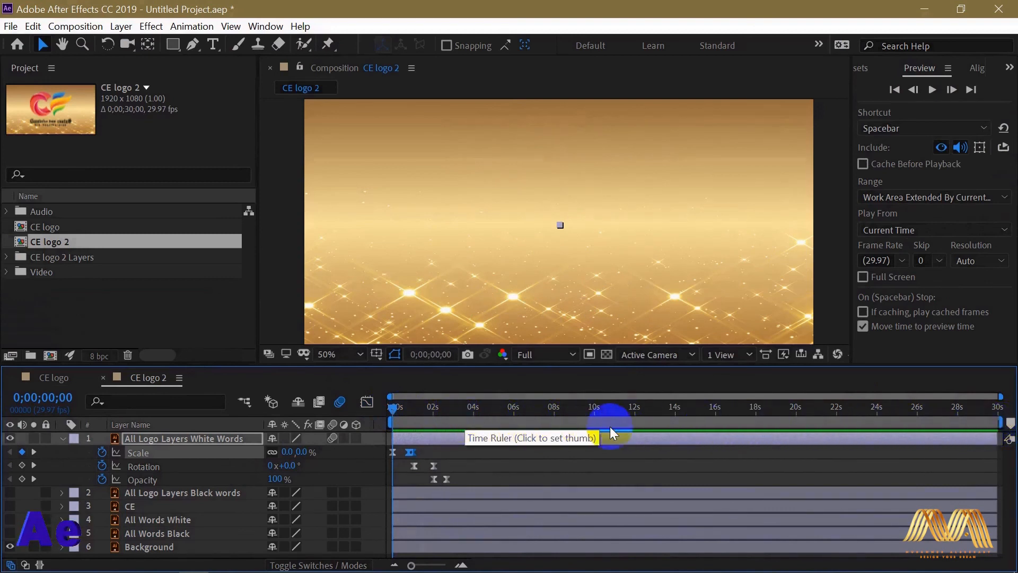
drag(1000, 427, 455, 451)
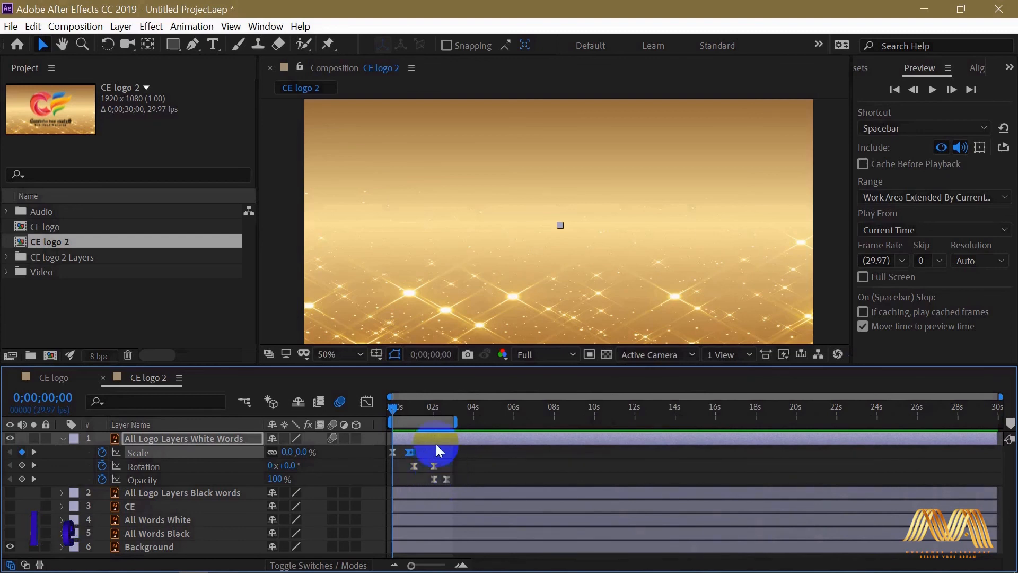
right_click(437, 421)
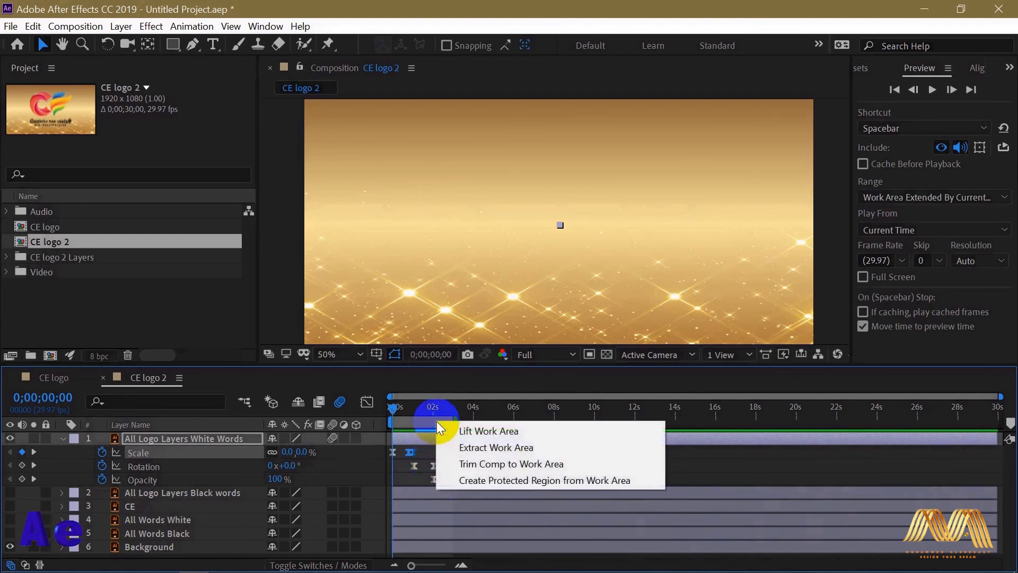
click(572, 463)
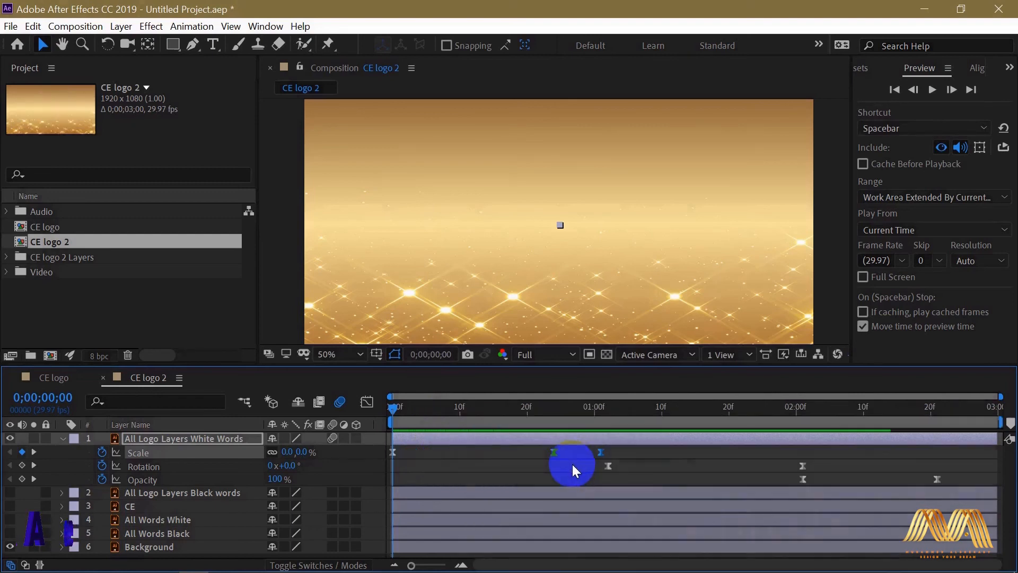
Check the duration in the CE logo 2 composition settings and preview the trimmed animation from the start
click(177, 378)
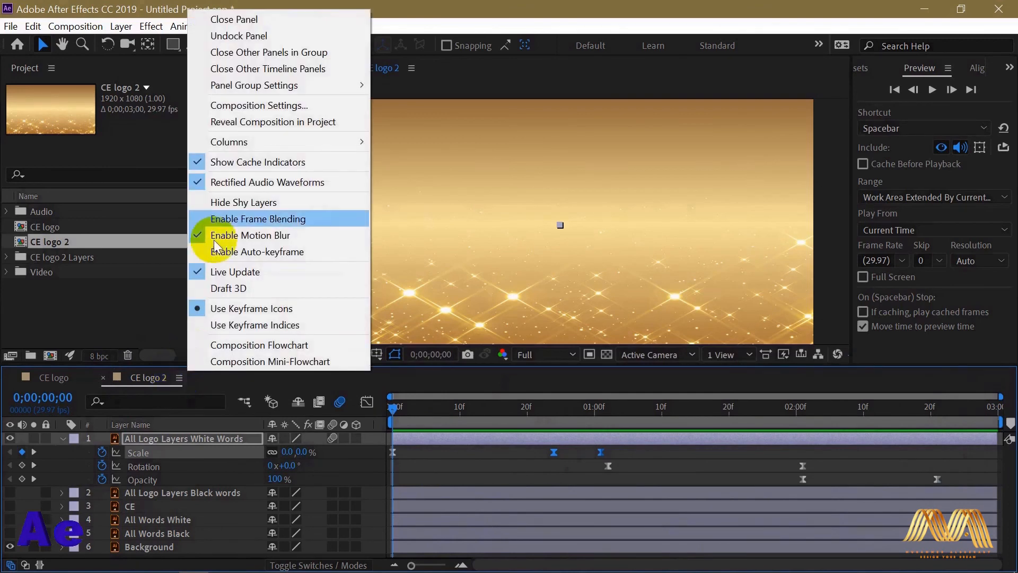
click(260, 106)
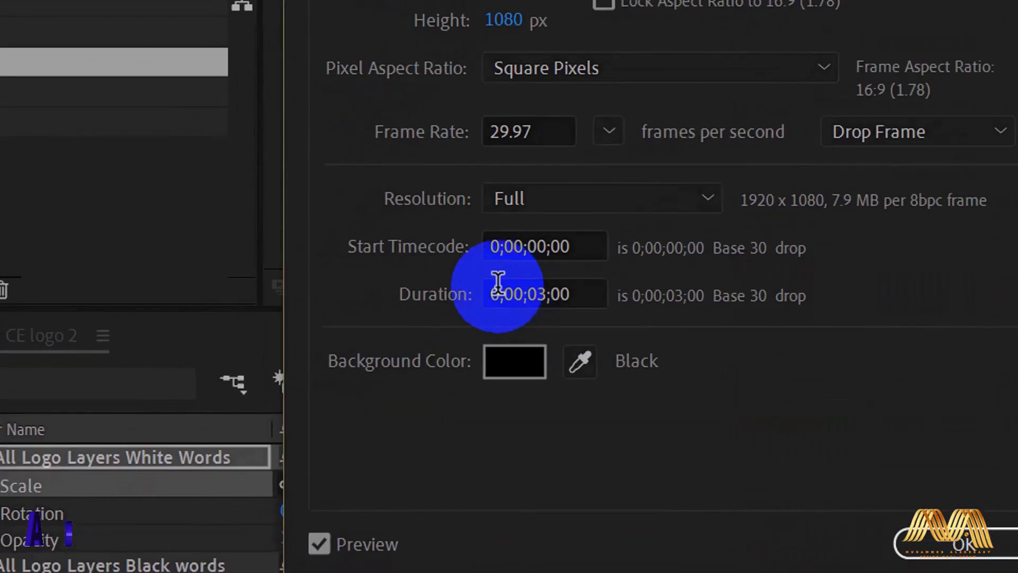
key(Return)
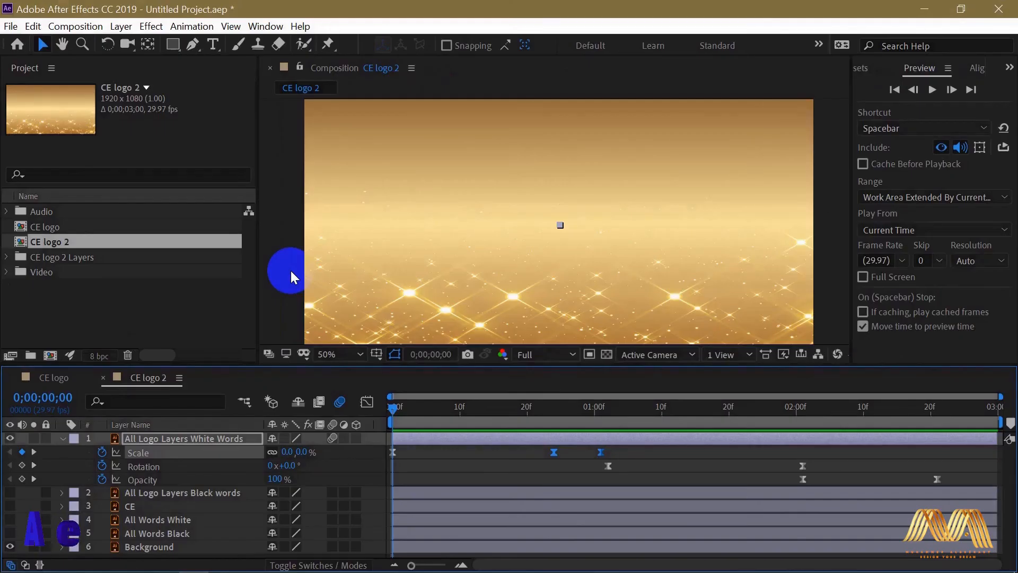
key(space)
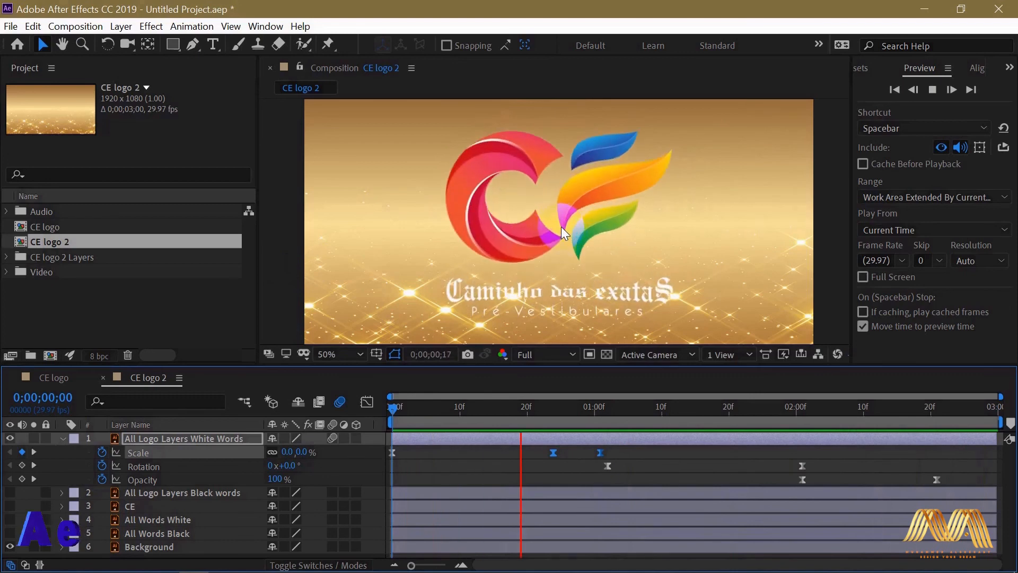
Make the All Logo Layers White Words layer 3D and review its added transform properties
scroll(561, 227, down, 2)
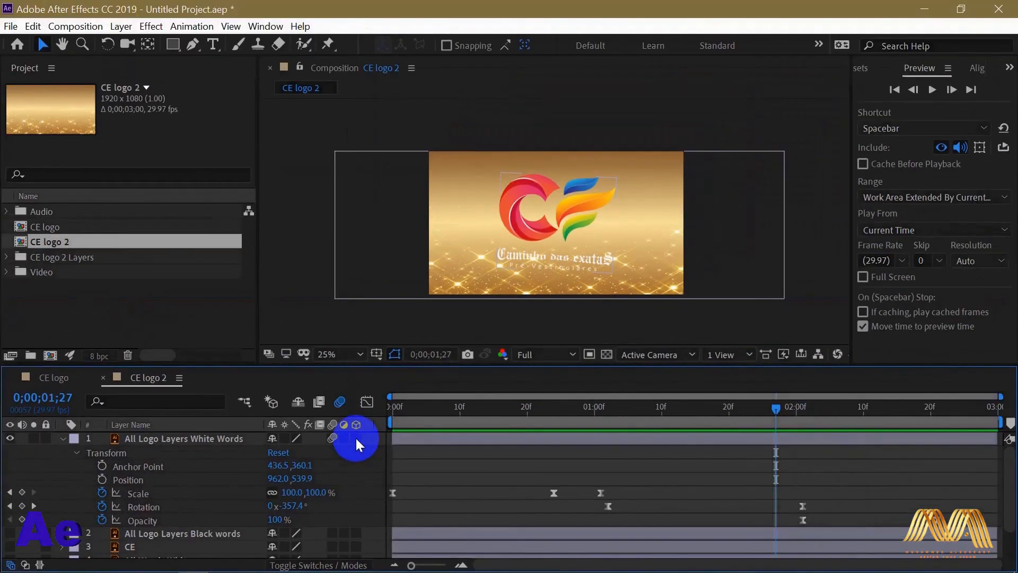
click(355, 438)
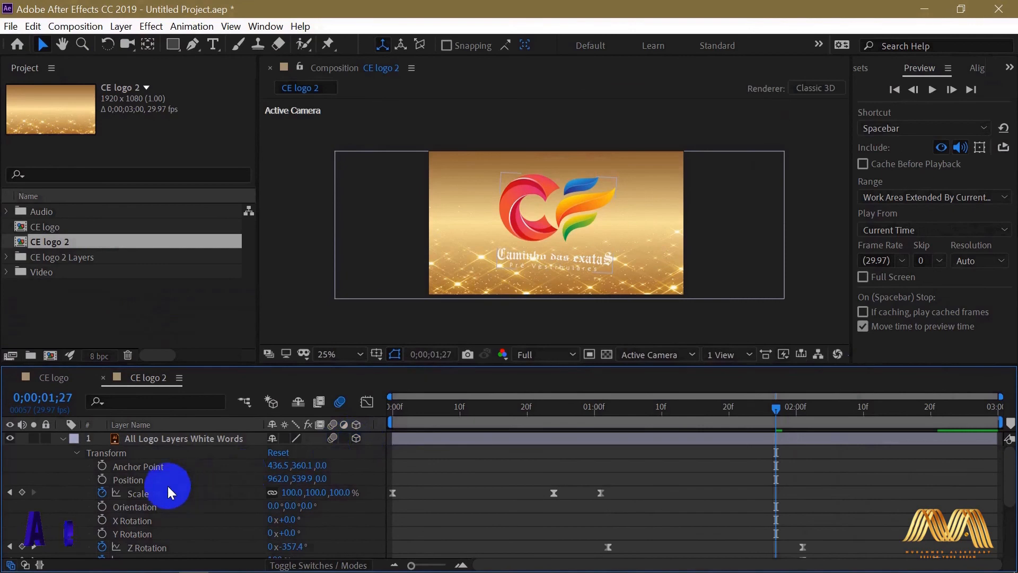
scroll(167, 485, down, 3)
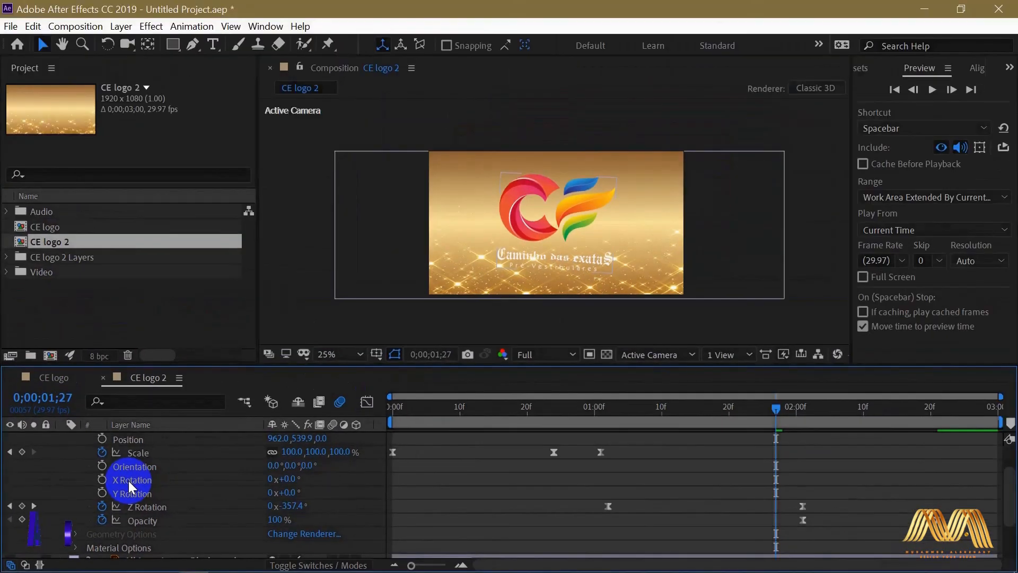
Open the CE logo composition and draw a rectangle shape layer around the middle of the frame
click(54, 377)
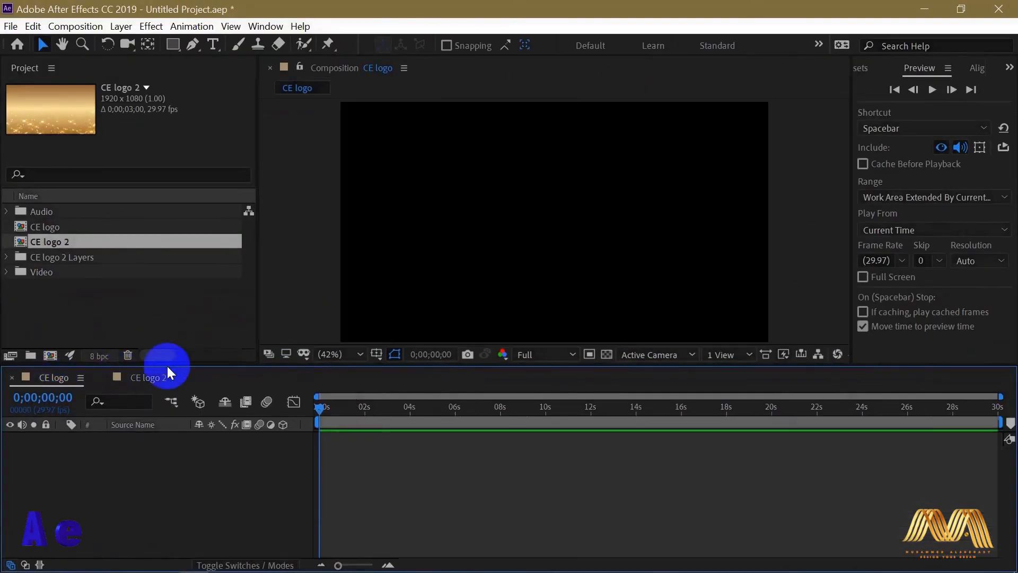
click(172, 45)
drag(429, 170, 681, 290)
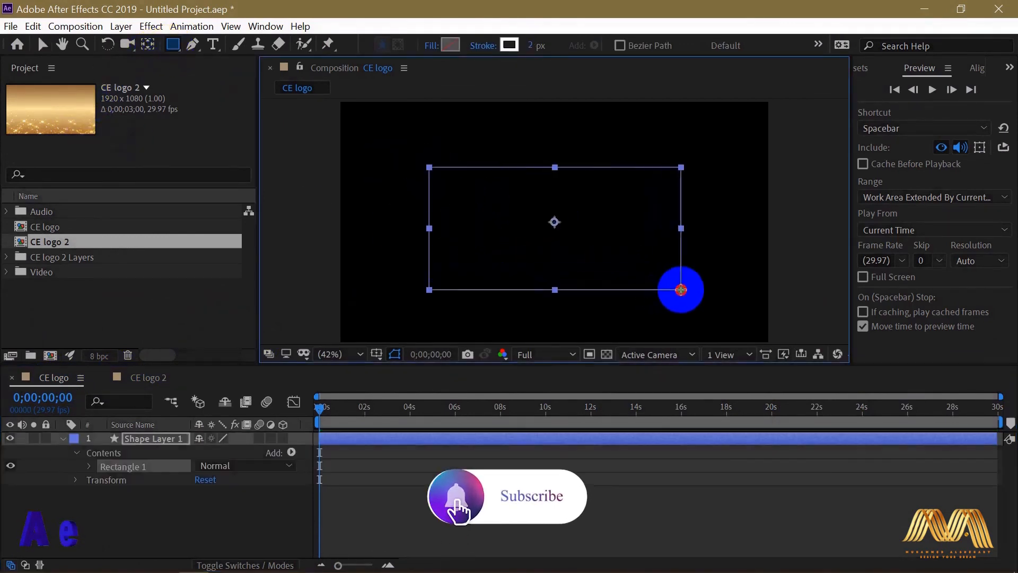
key(v)
Expand the shape layer's Transform properties and add Trim Paths to the rectangle
click(78, 479)
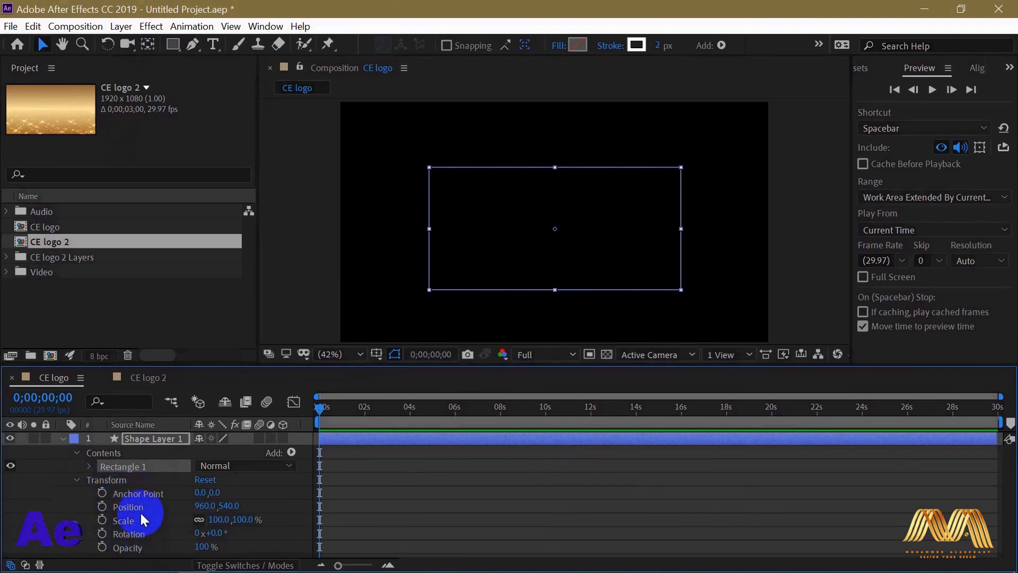
click(291, 453)
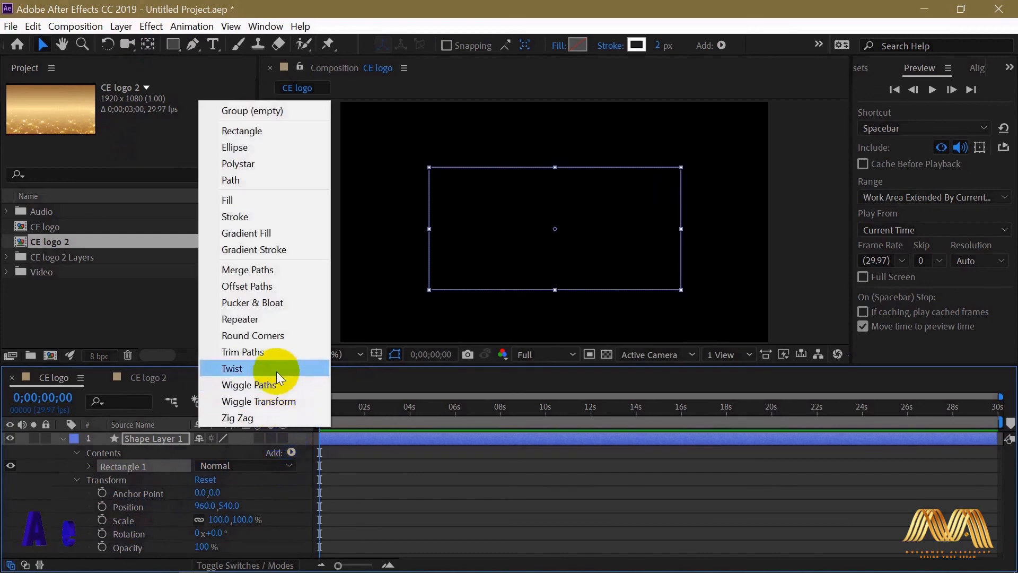
click(279, 349)
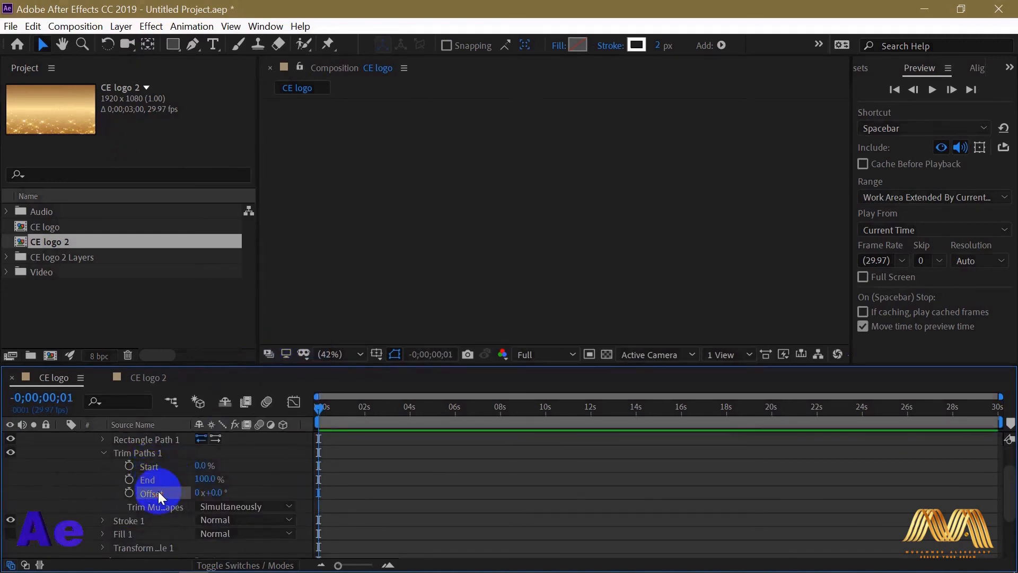
Pick the Unified Camera Tool, then return to the CE logo 2 composition with the Selection tool active
click(126, 45)
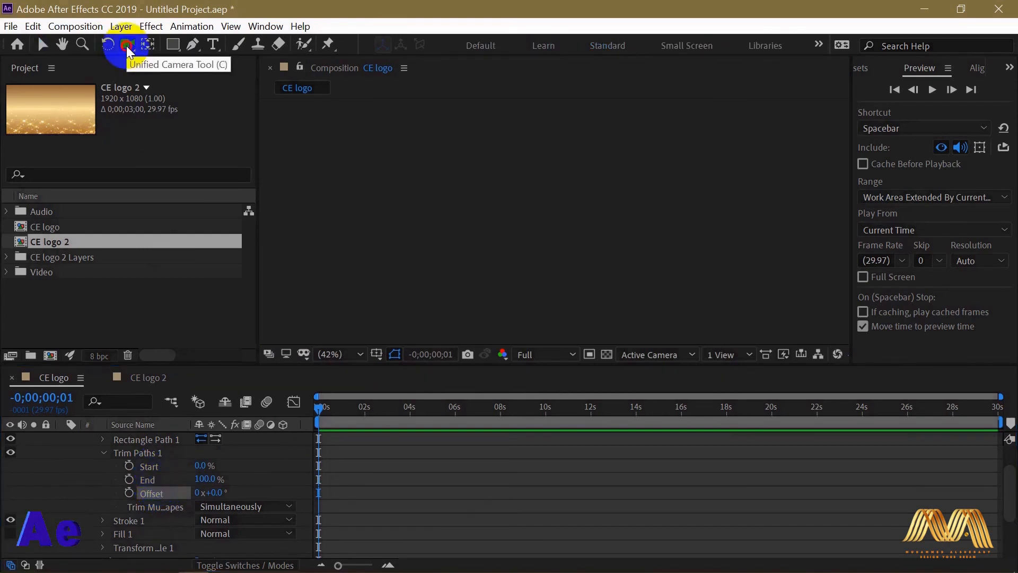
click(126, 45)
click(122, 45)
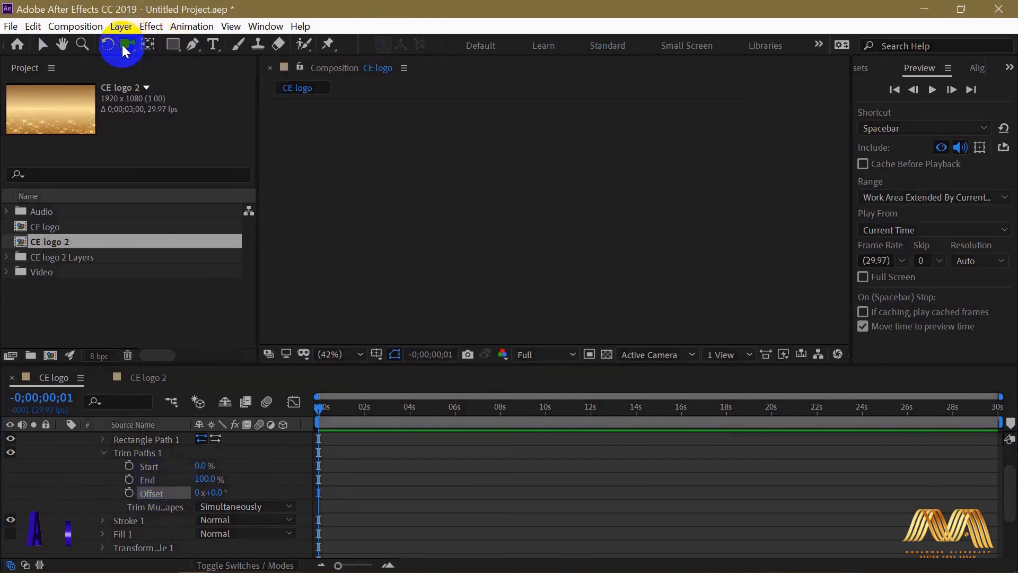
click(148, 377)
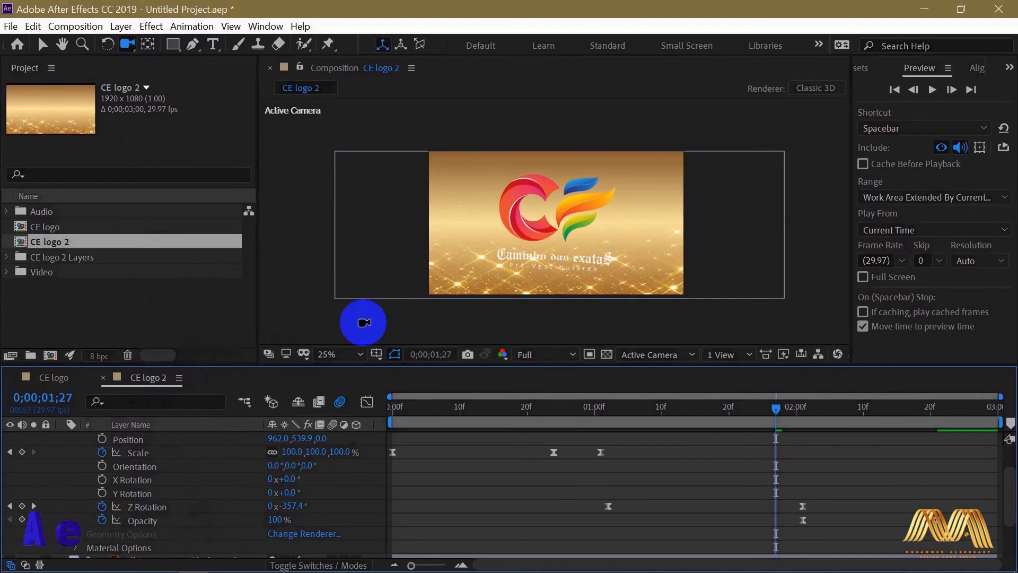
key(v)
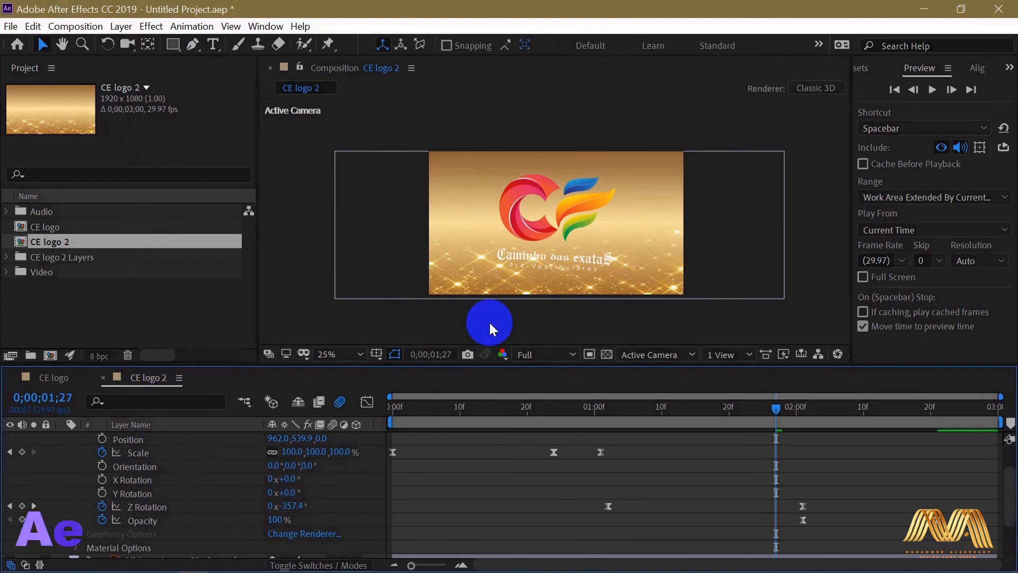